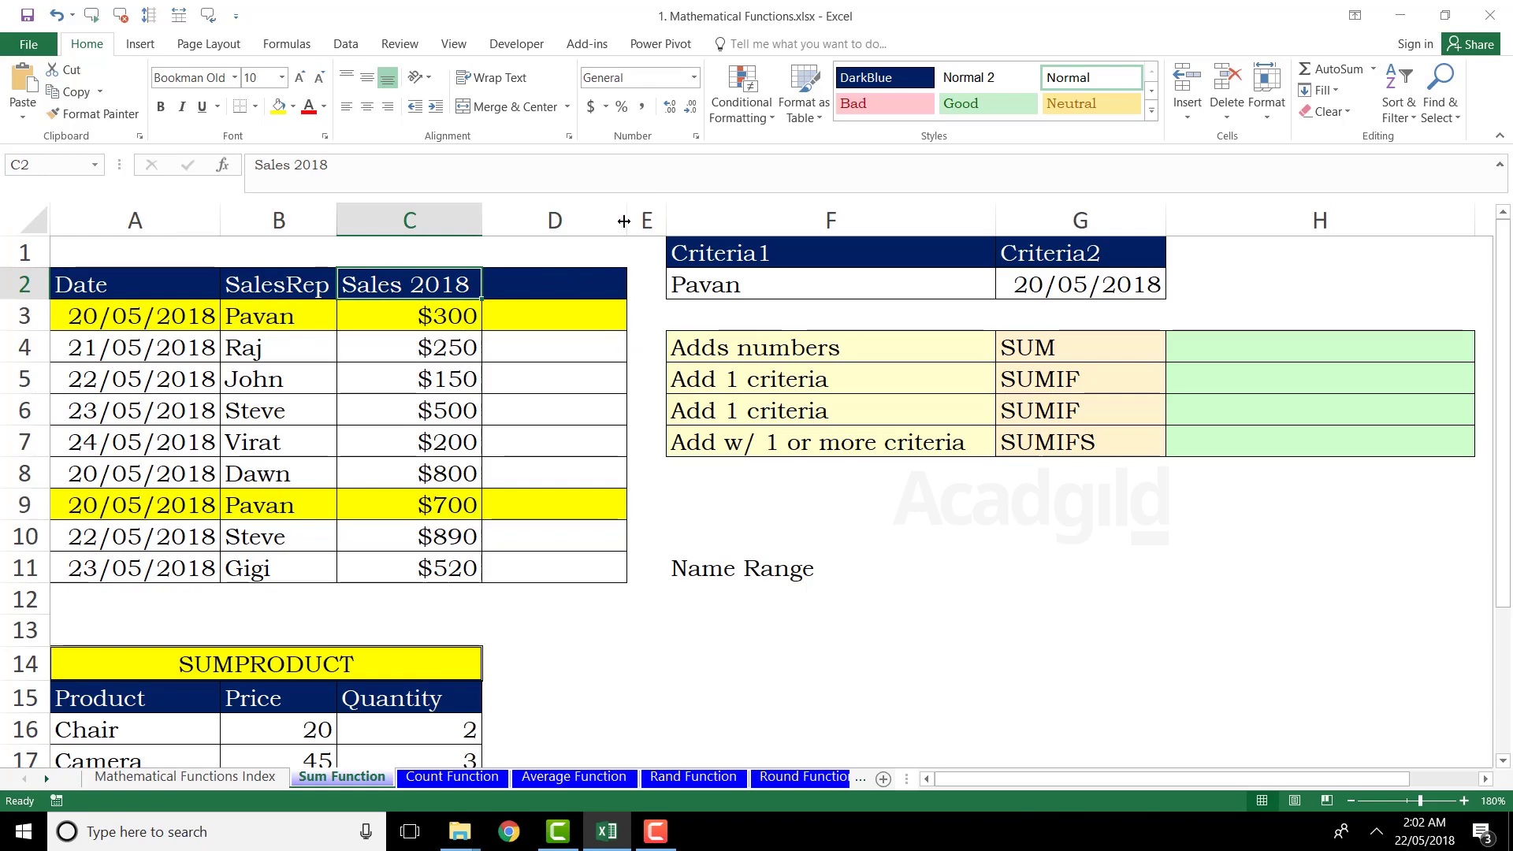
# Narrow the empty column D and hide it
pyautogui.moveTo(627, 223)
pyautogui.mouseDown()
pyautogui.moveTo(552, 225)
pyautogui.moveTo(634, 226)
pyautogui.mouseUp()
pyautogui.rightClick(581, 224)
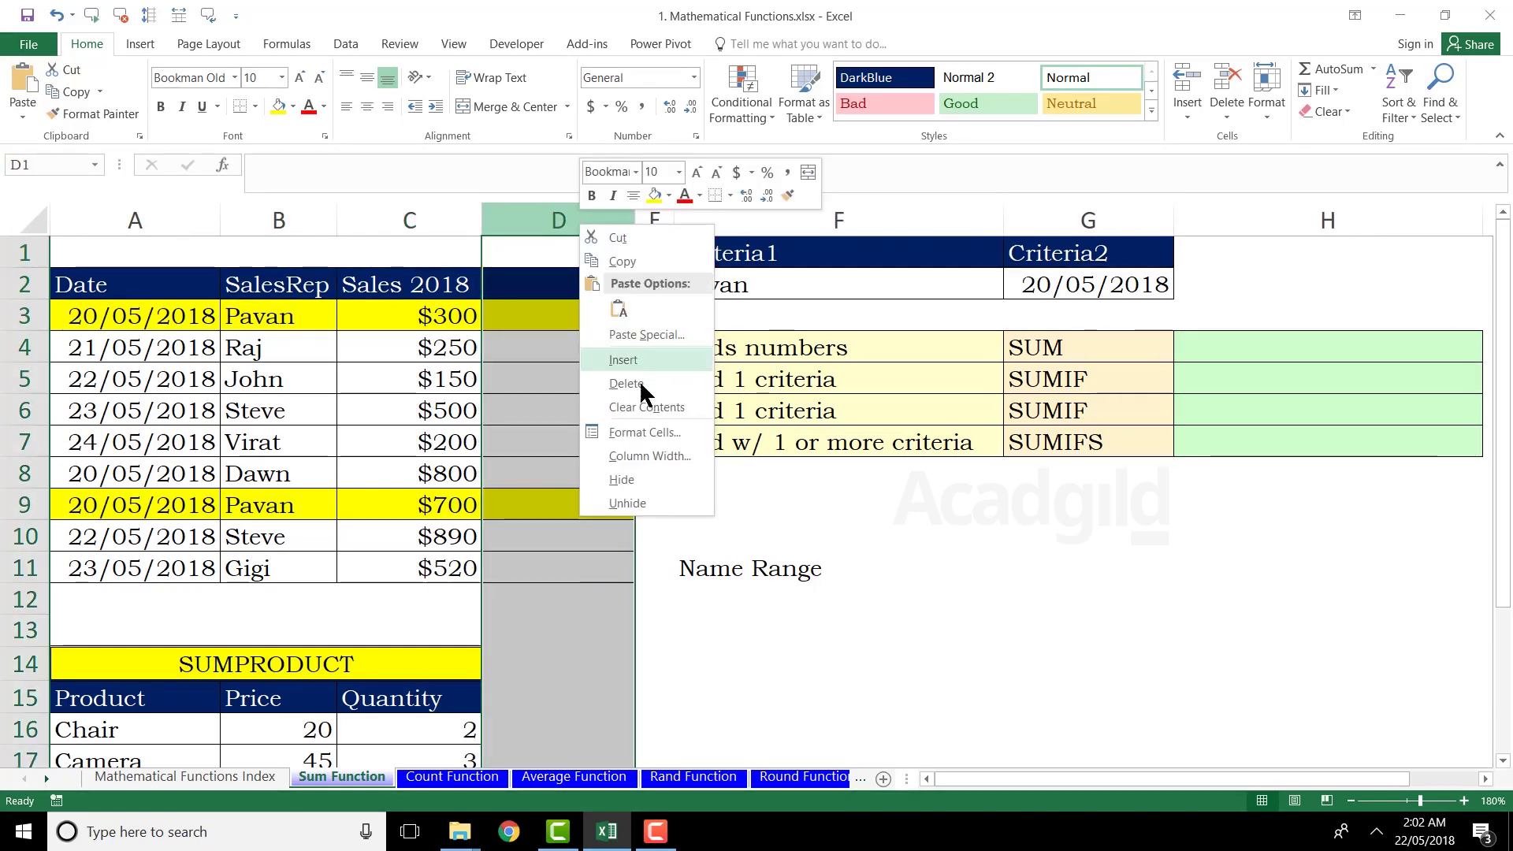
pyautogui.click(636, 476)
# Review the F2 criterion, the SUM through SUMIFS function names and the SUMPRODUCT heading
pyautogui.click(525, 297)
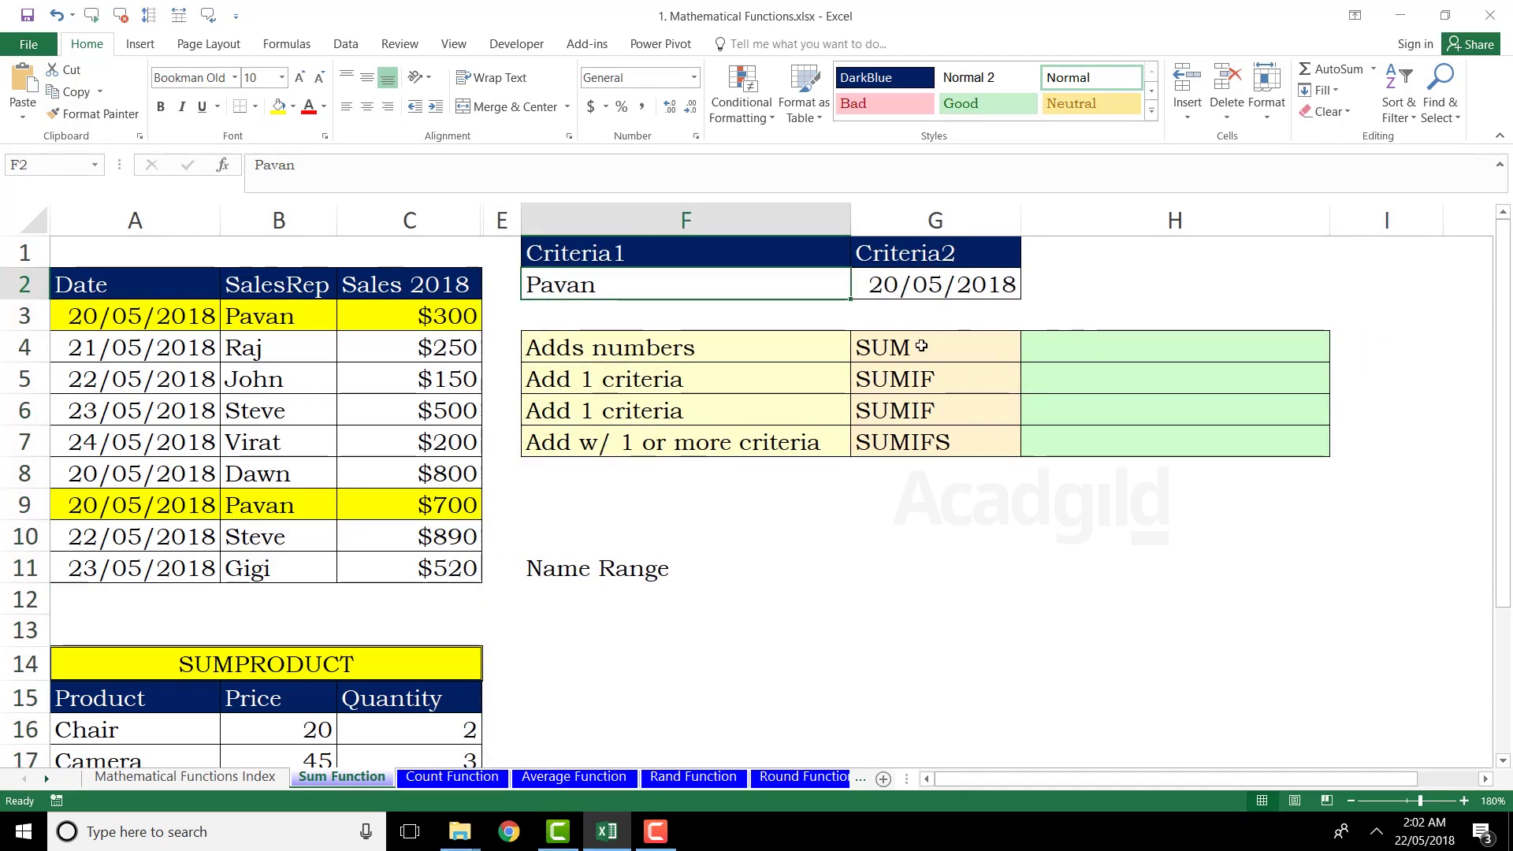
pyautogui.moveTo(935, 346); pyautogui.dragTo(945, 439)
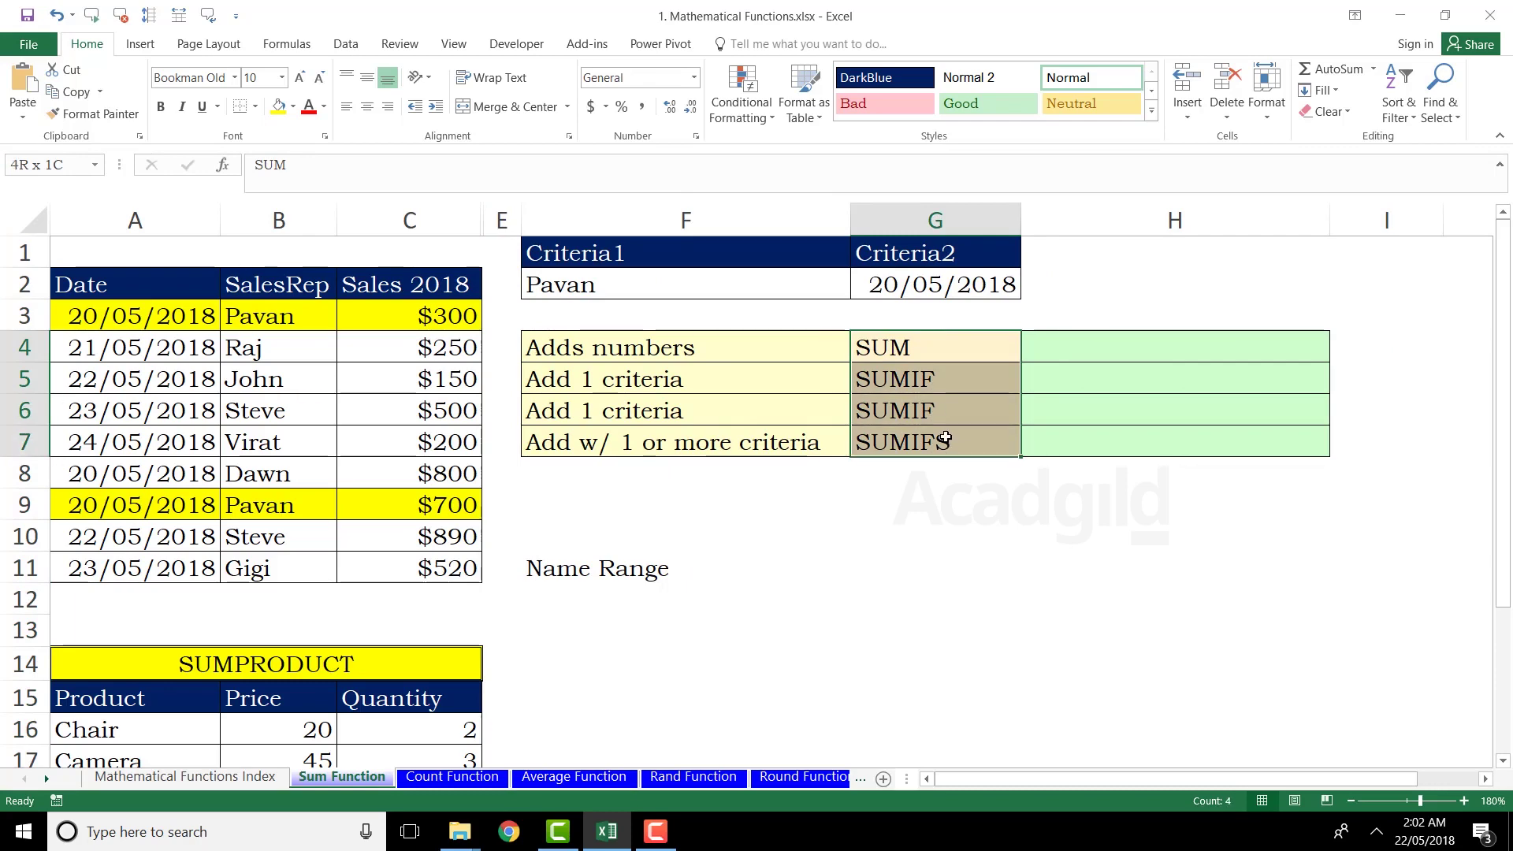
pyautogui.click(276, 665)
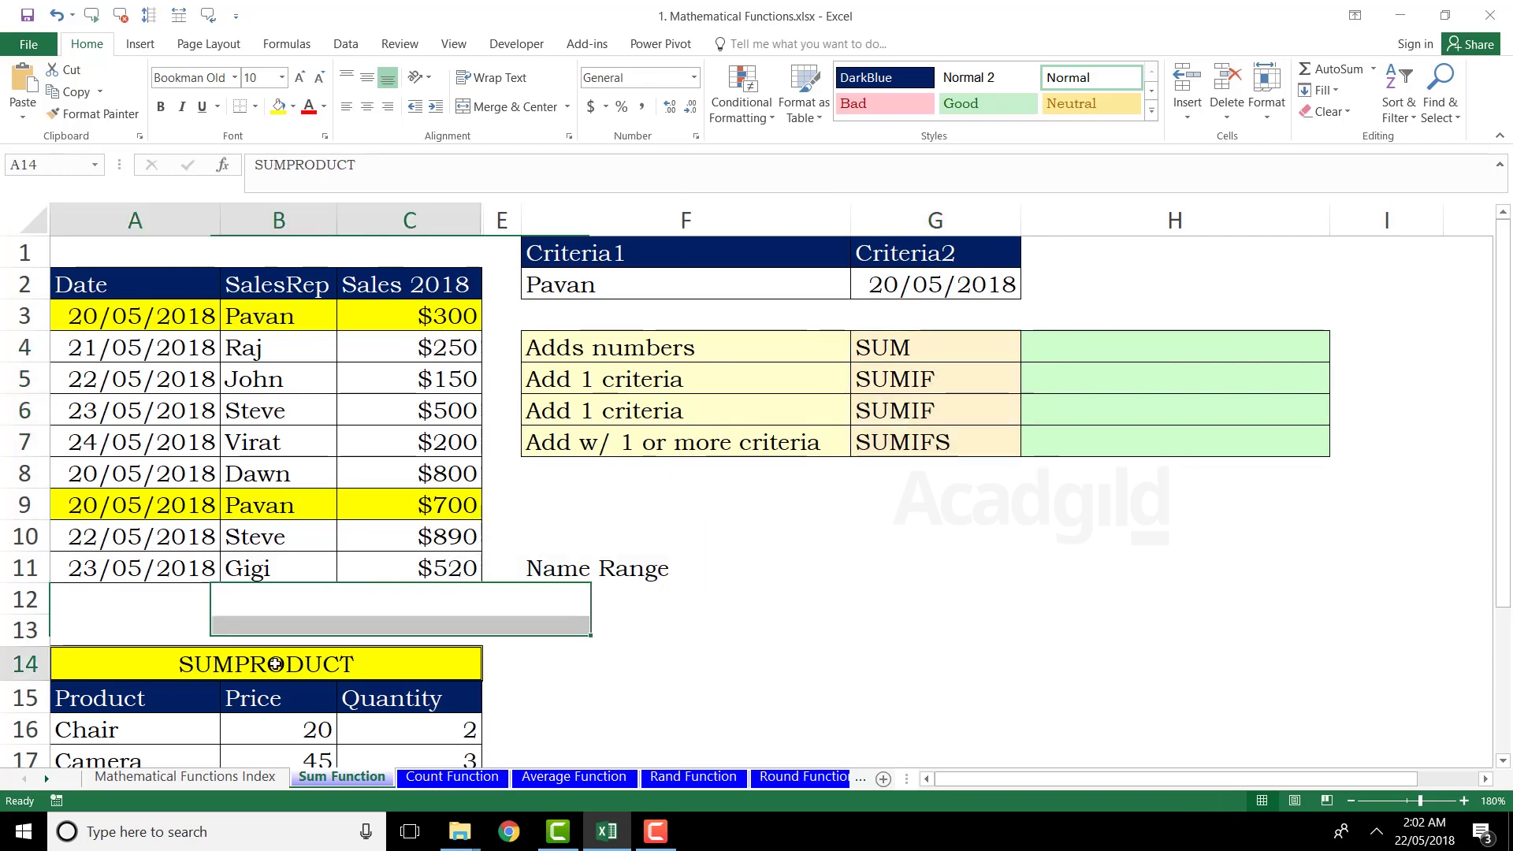
# Enter =sum(C3:C11) in H4 to total the Sales 2018 figures to $4,310
pyautogui.click(1106, 354)
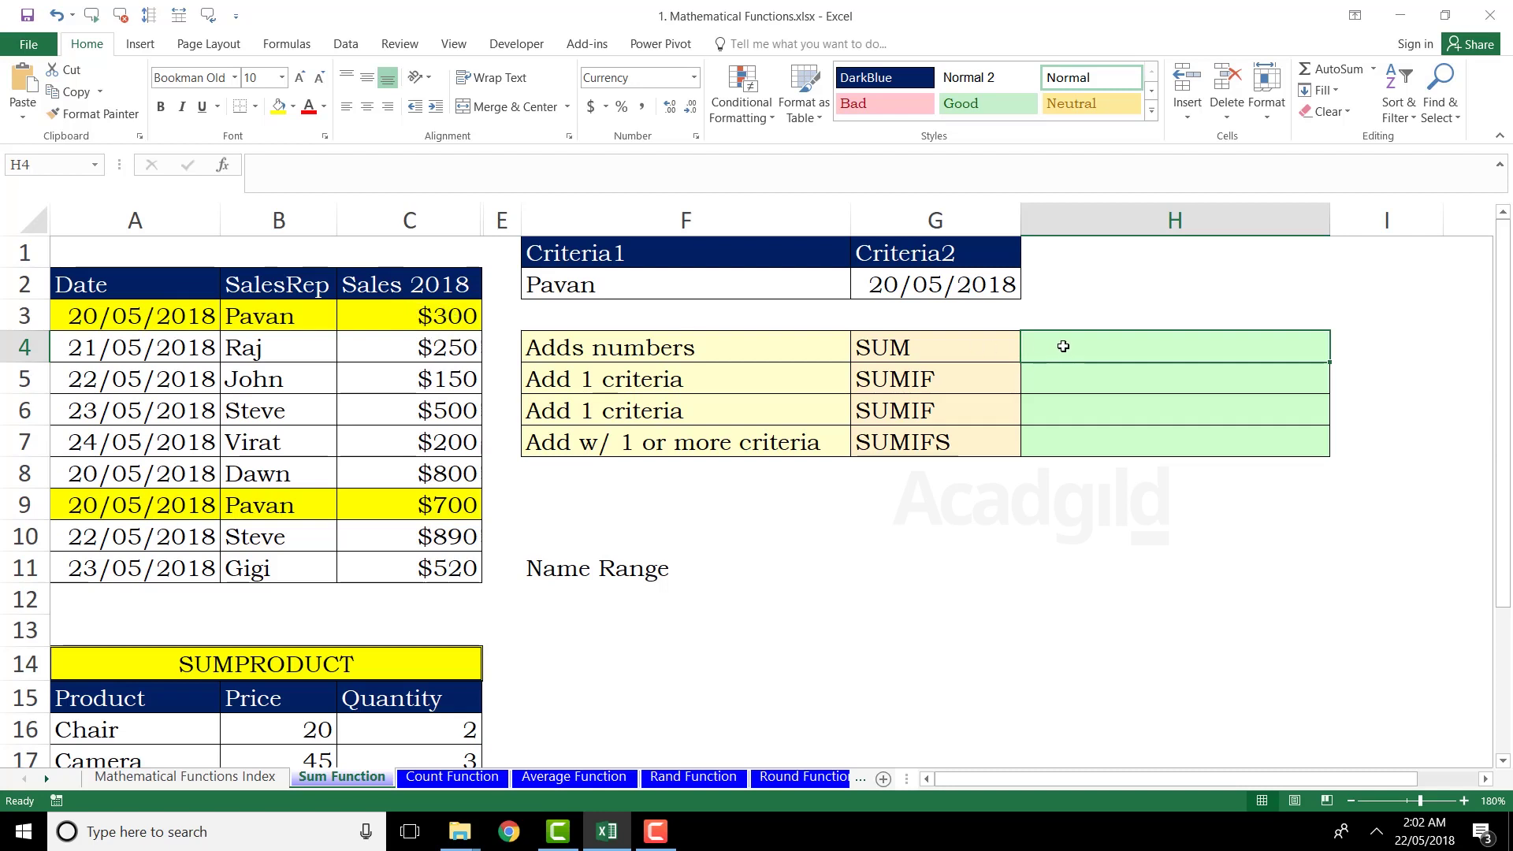
pyautogui.write('=sum(')
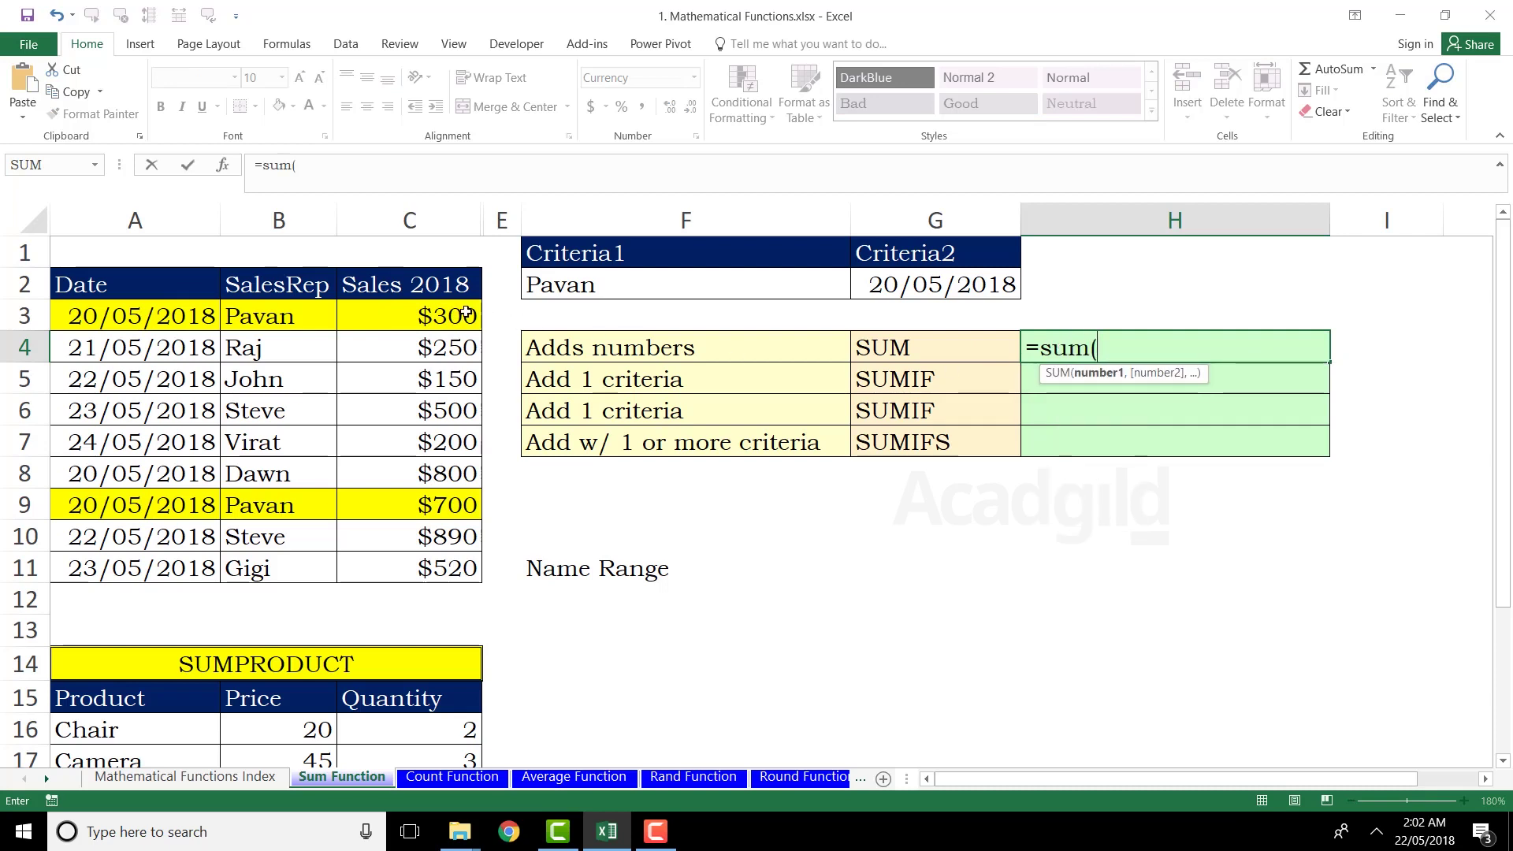
pyautogui.moveTo(465, 314); pyautogui.dragTo(453, 560)
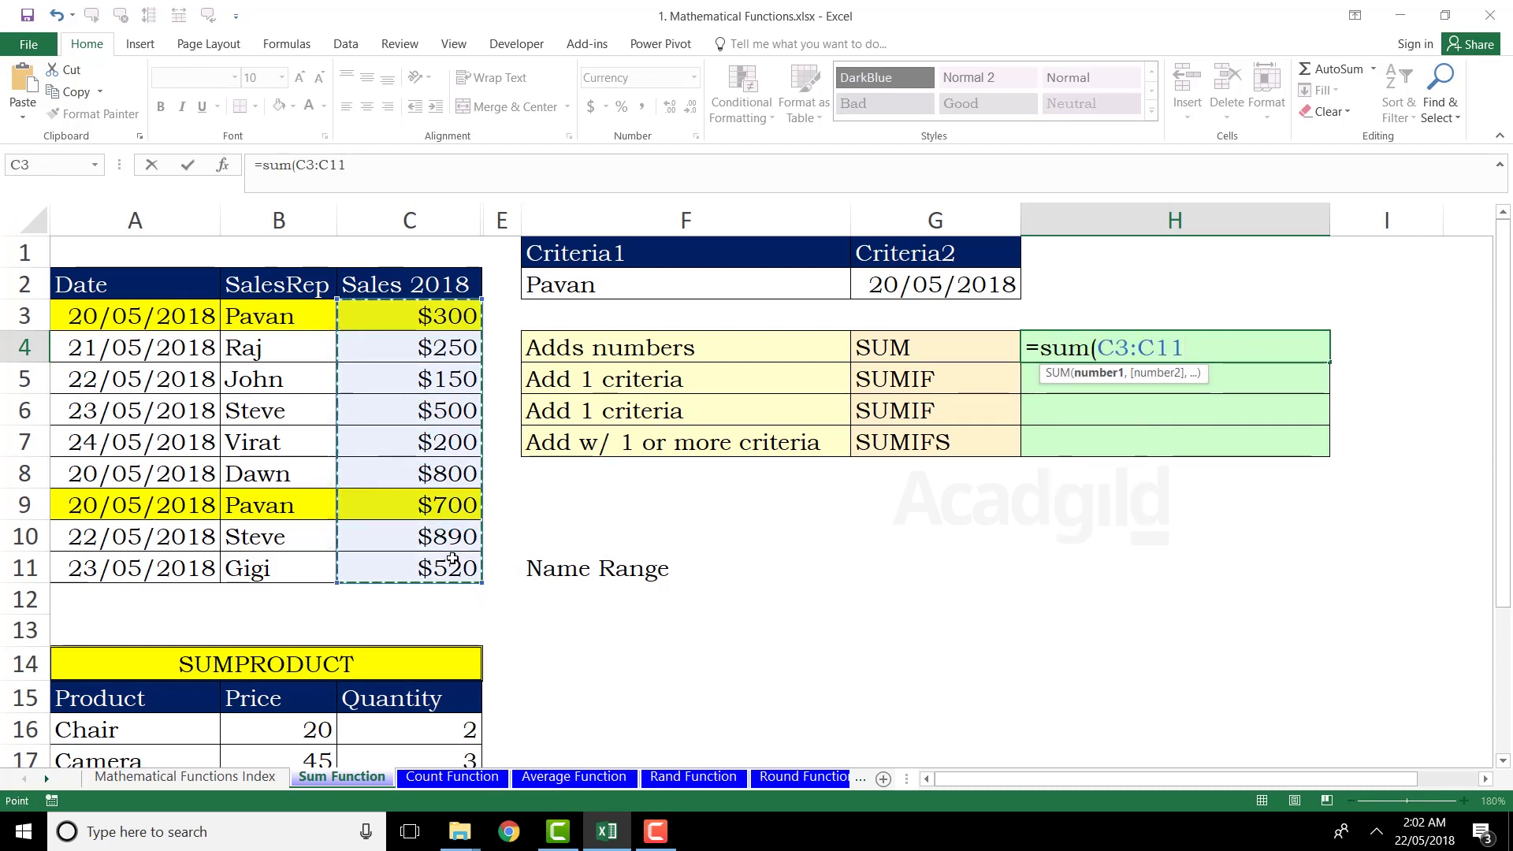
pyautogui.write(')')
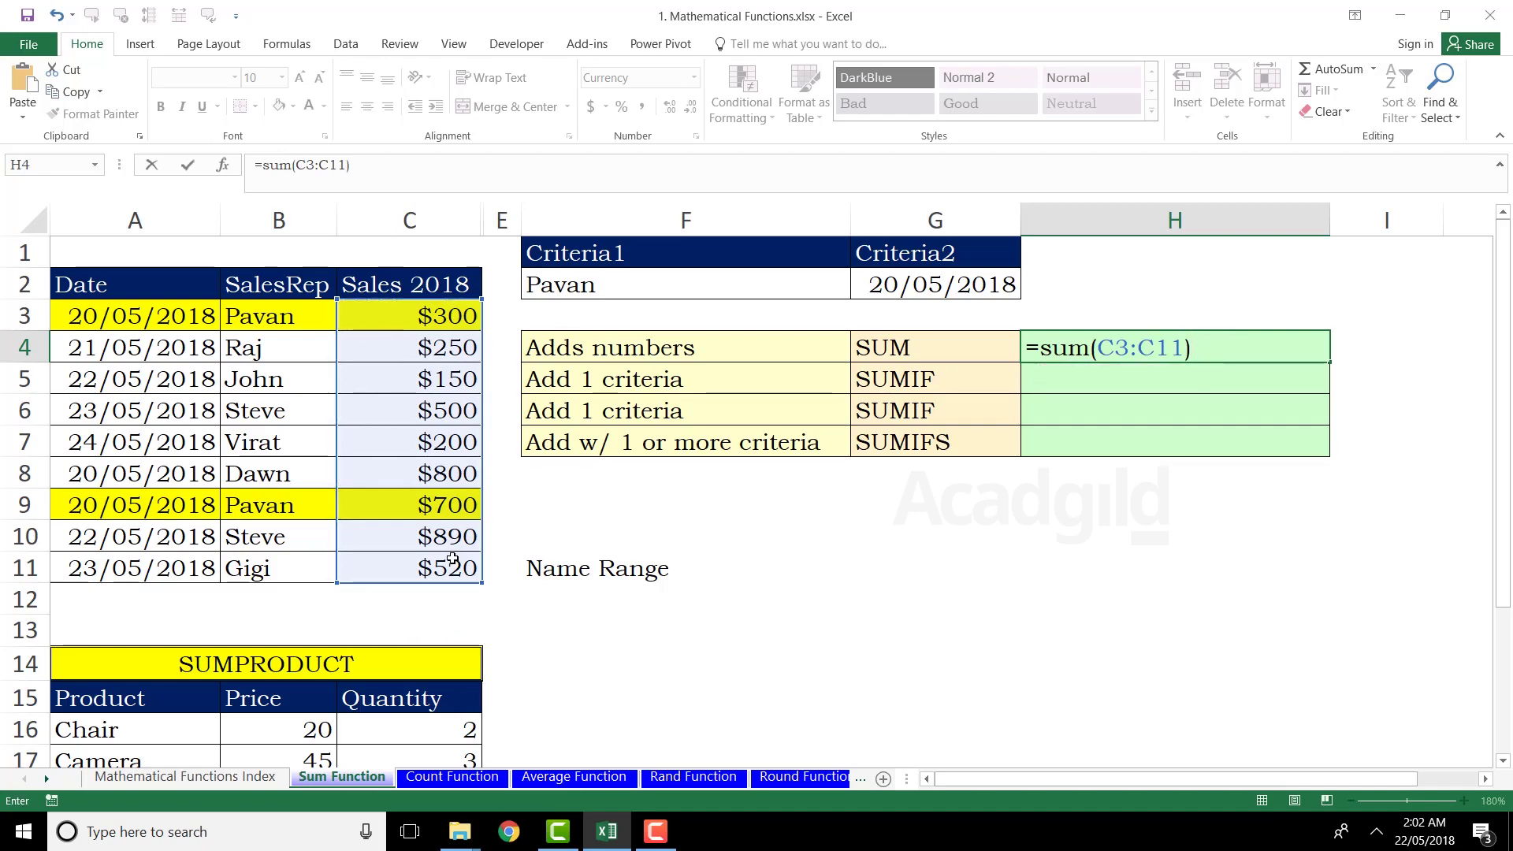
pyautogui.press('Return')
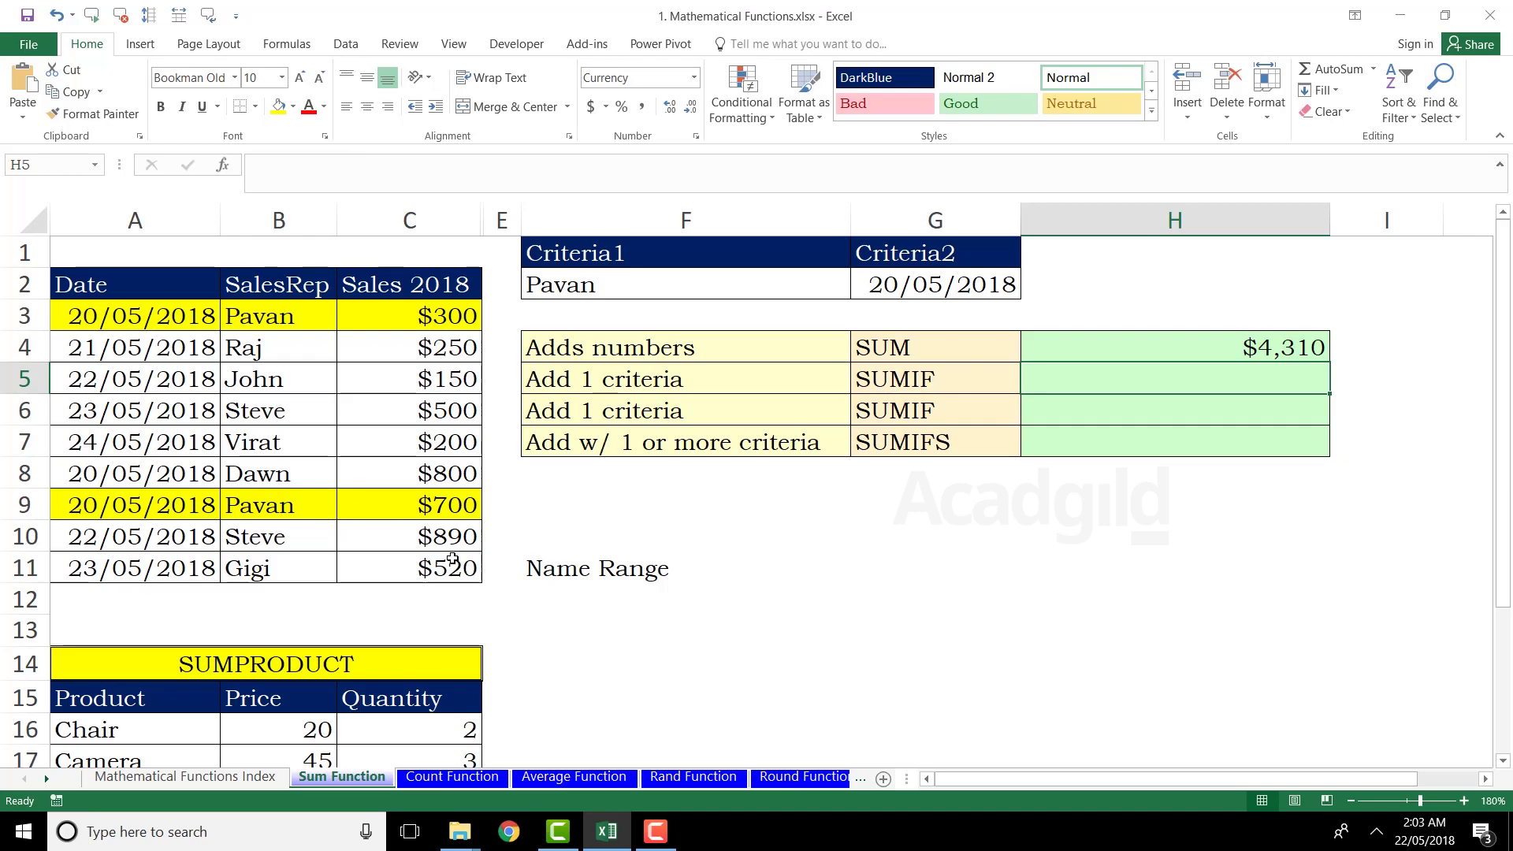
# Add a new blank worksheet, Sheet1, and zoom in on it
pyautogui.click(884, 780)
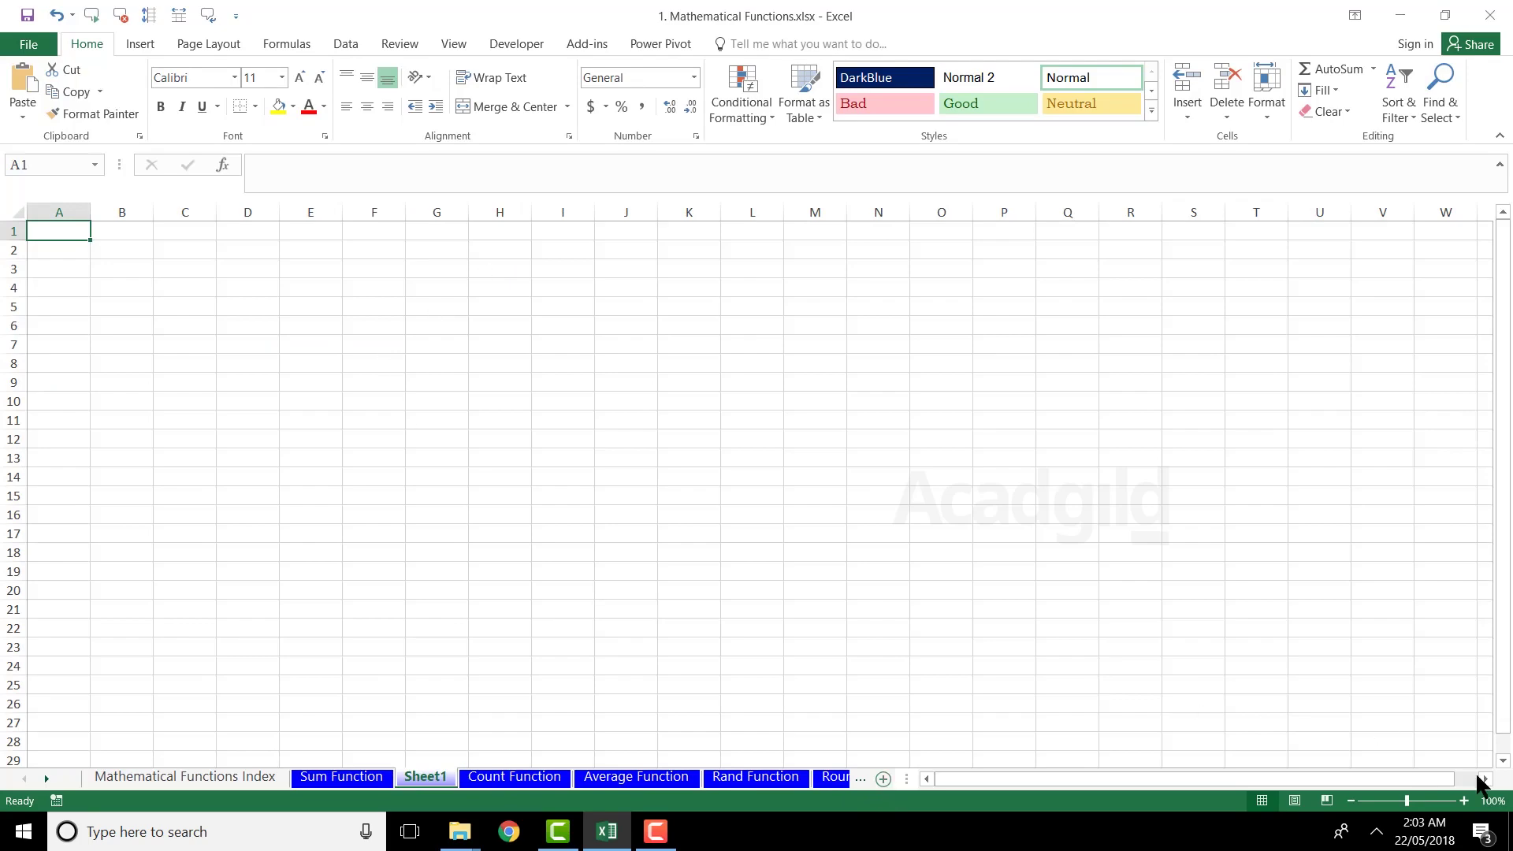
pyautogui.click(1465, 801)
pyautogui.click(1465, 801)
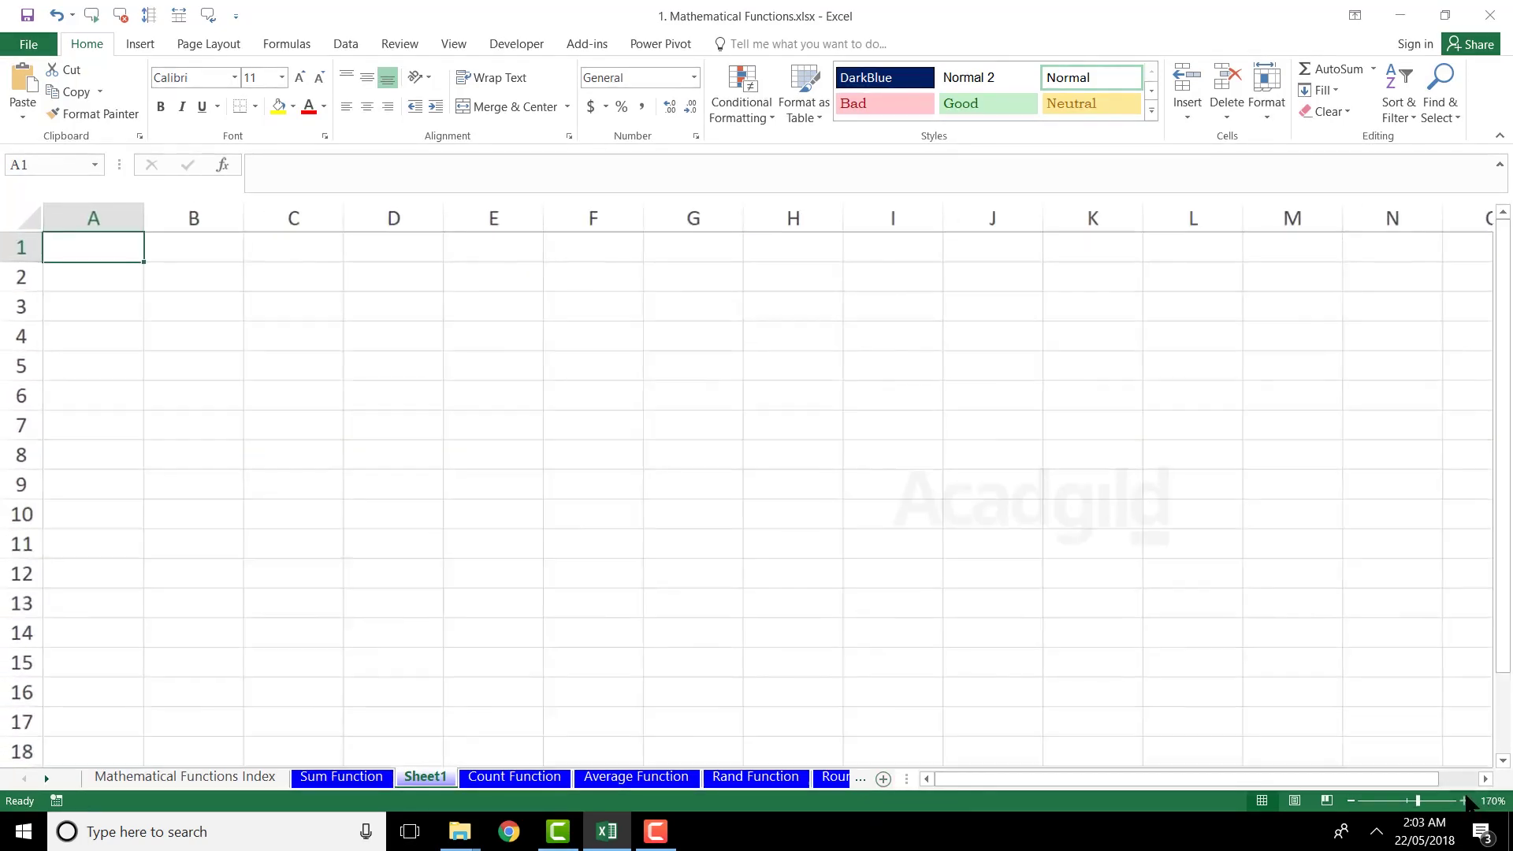
pyautogui.click(1464, 801)
pyautogui.click(1465, 801)
pyautogui.click(1465, 801)
pyautogui.click(1464, 801)
# In Sheet1 A1, sum the Sum Function sheet's C3:C11 to 4310, then recheck H4
pyautogui.write('=su')
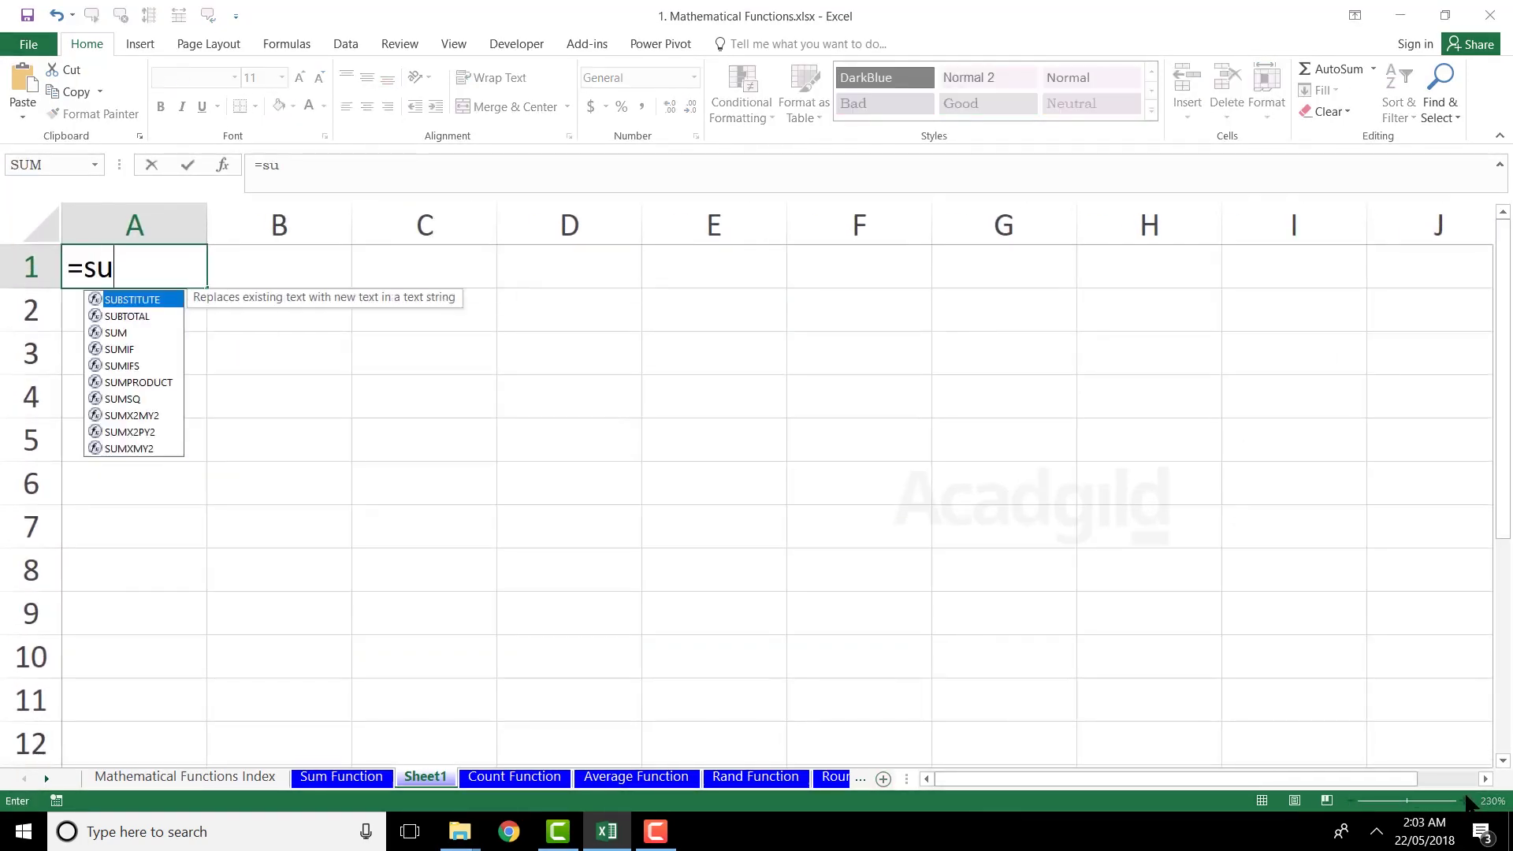
pyautogui.write('m(')
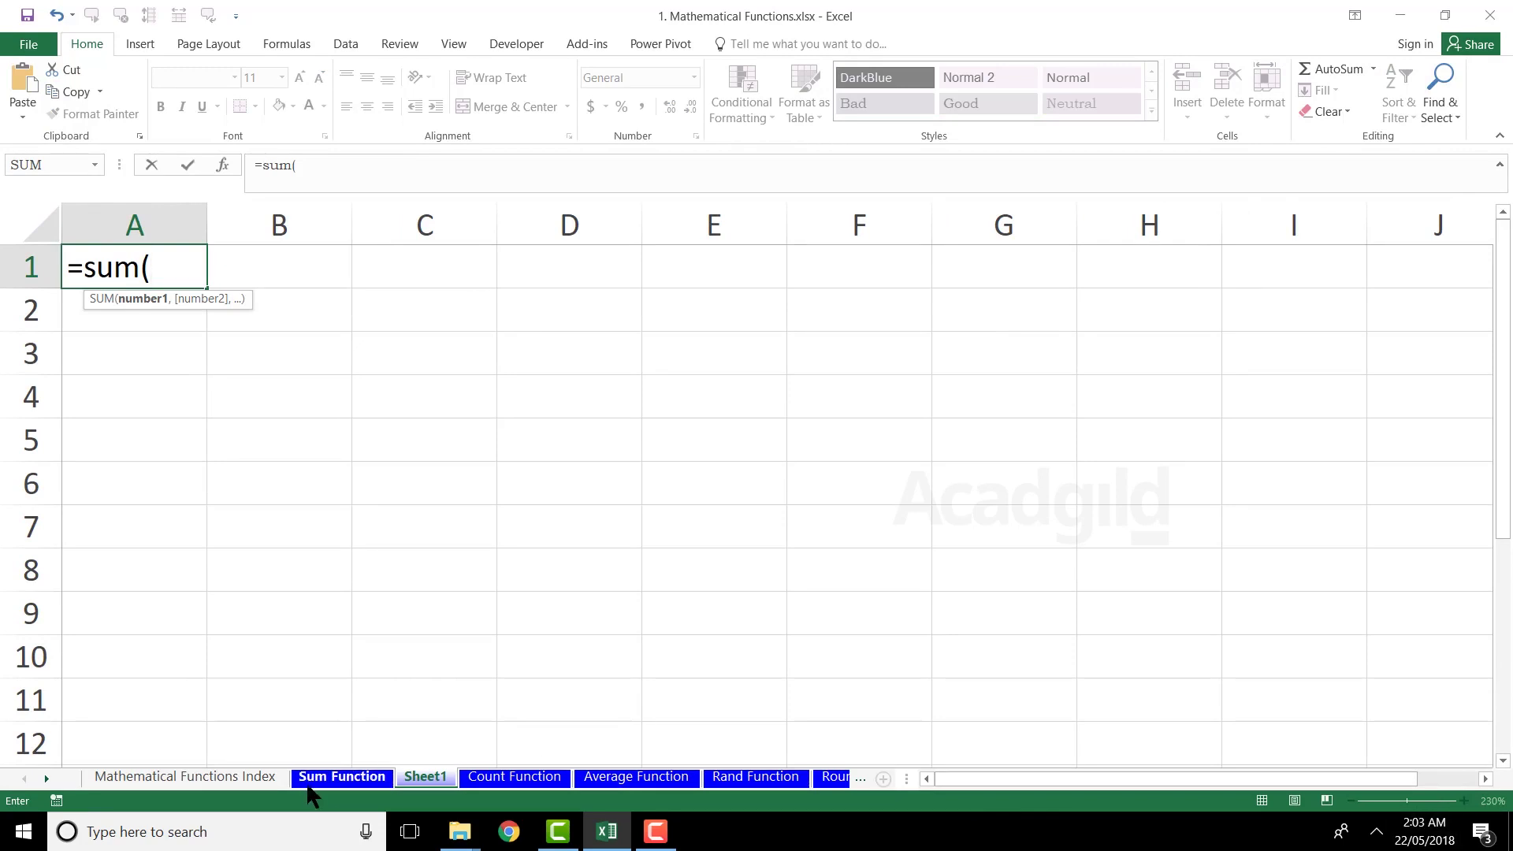
pyautogui.click(312, 780)
pyautogui.moveTo(405, 306); pyautogui.dragTo(421, 572)
pyautogui.press('Return')
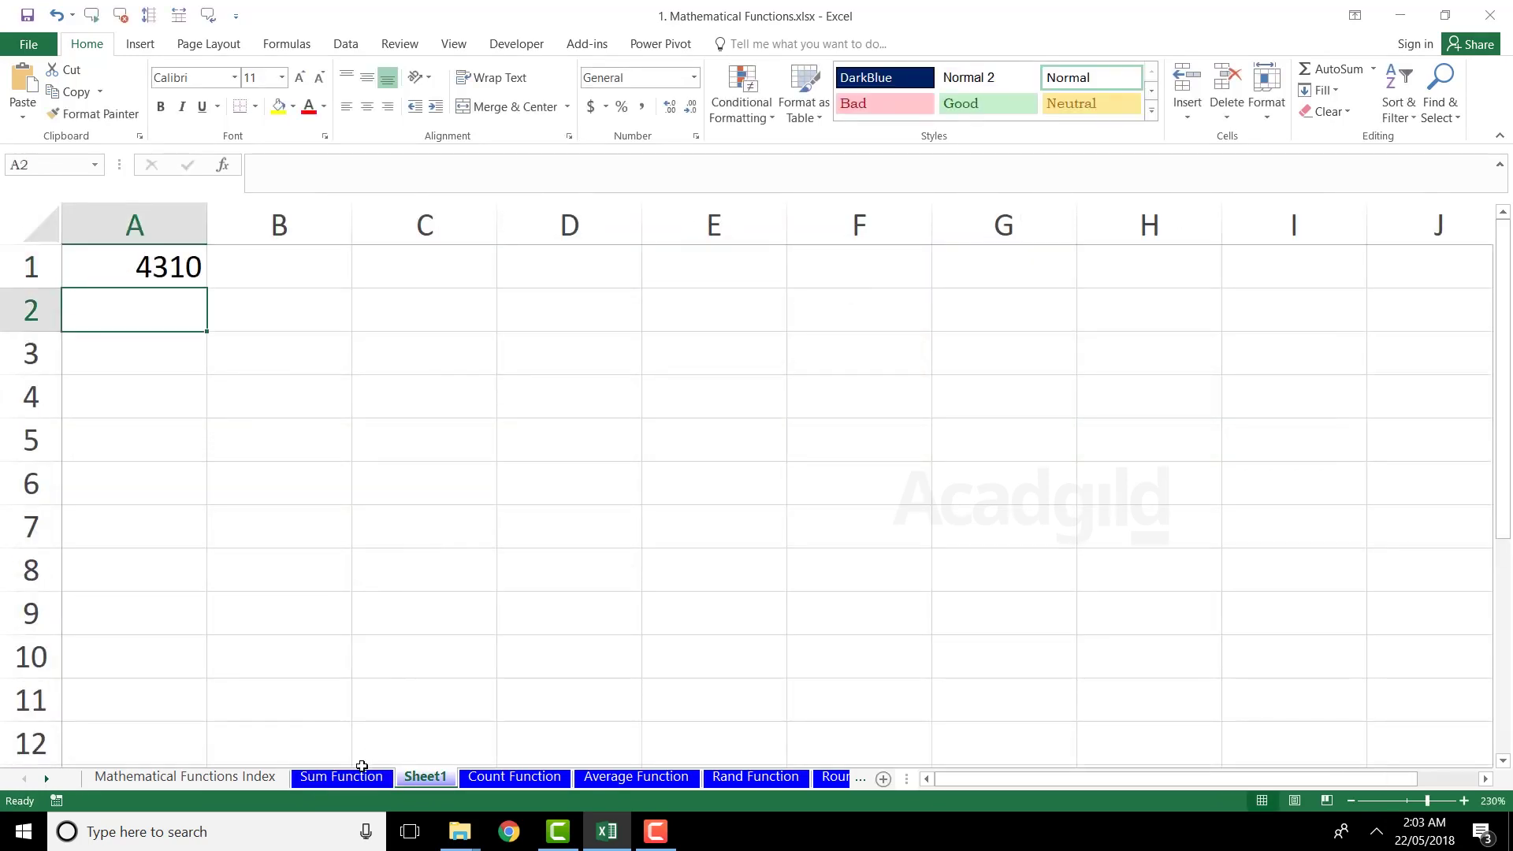
pyautogui.click(359, 772)
pyautogui.click(1287, 352)
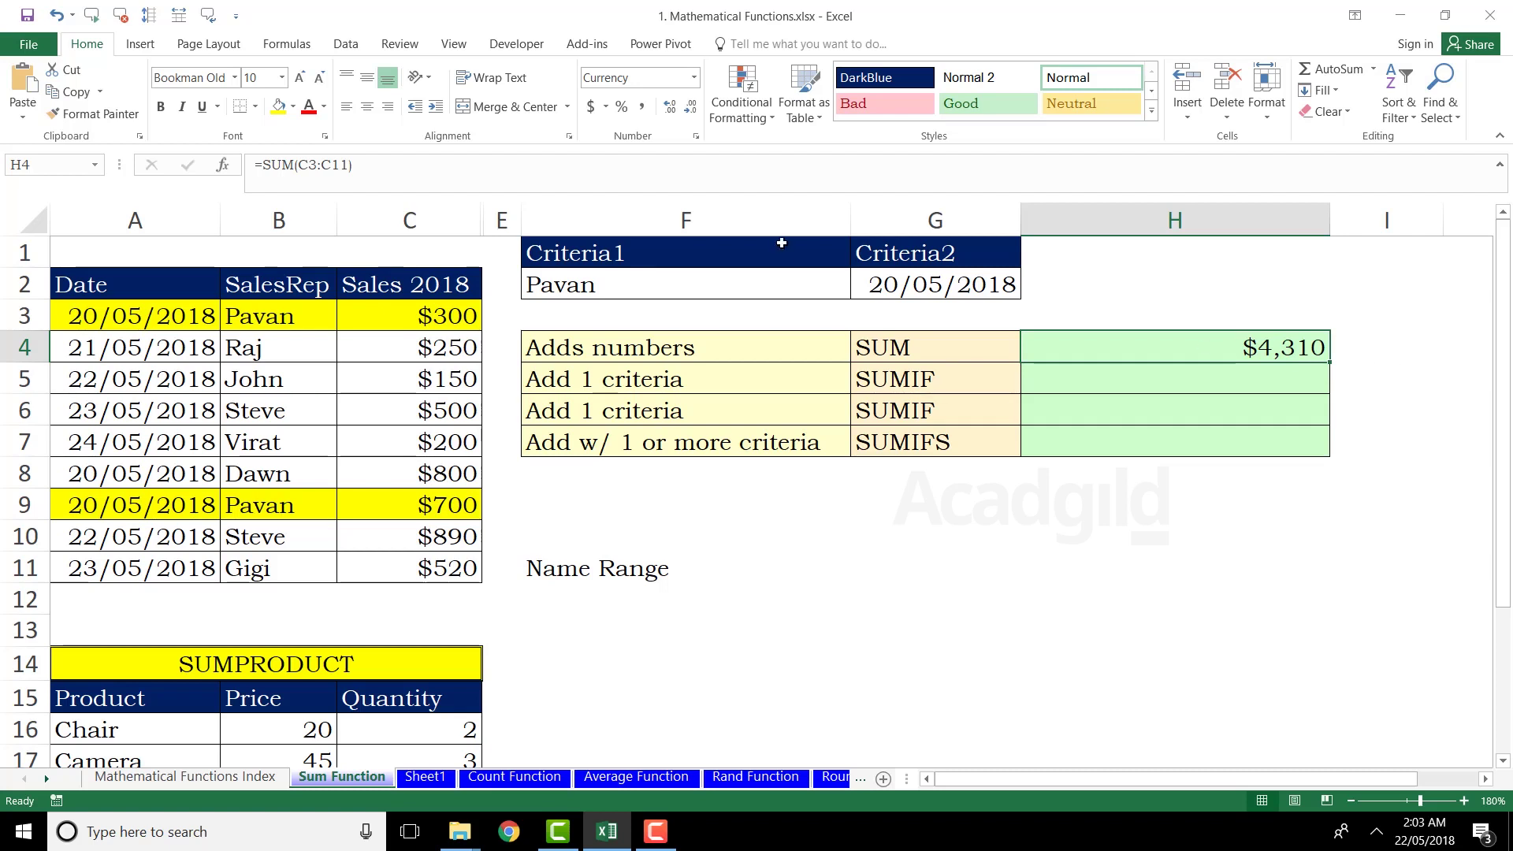
# Name the range C3:C11 'Sales2018' through the Name Box
pyautogui.moveTo(435, 323); pyautogui.dragTo(420, 566)
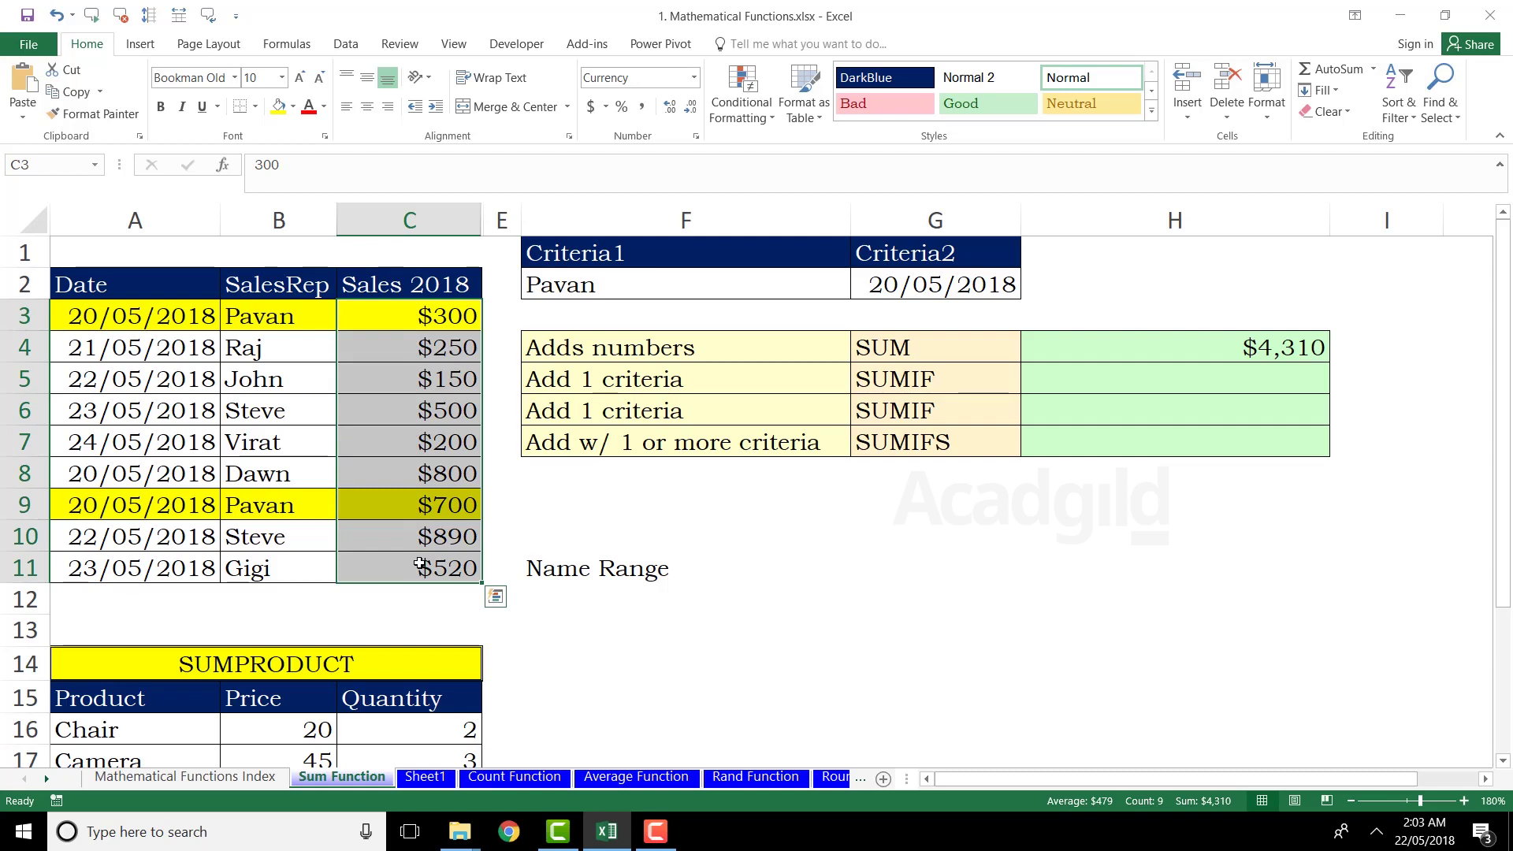
pyautogui.click(56, 162)
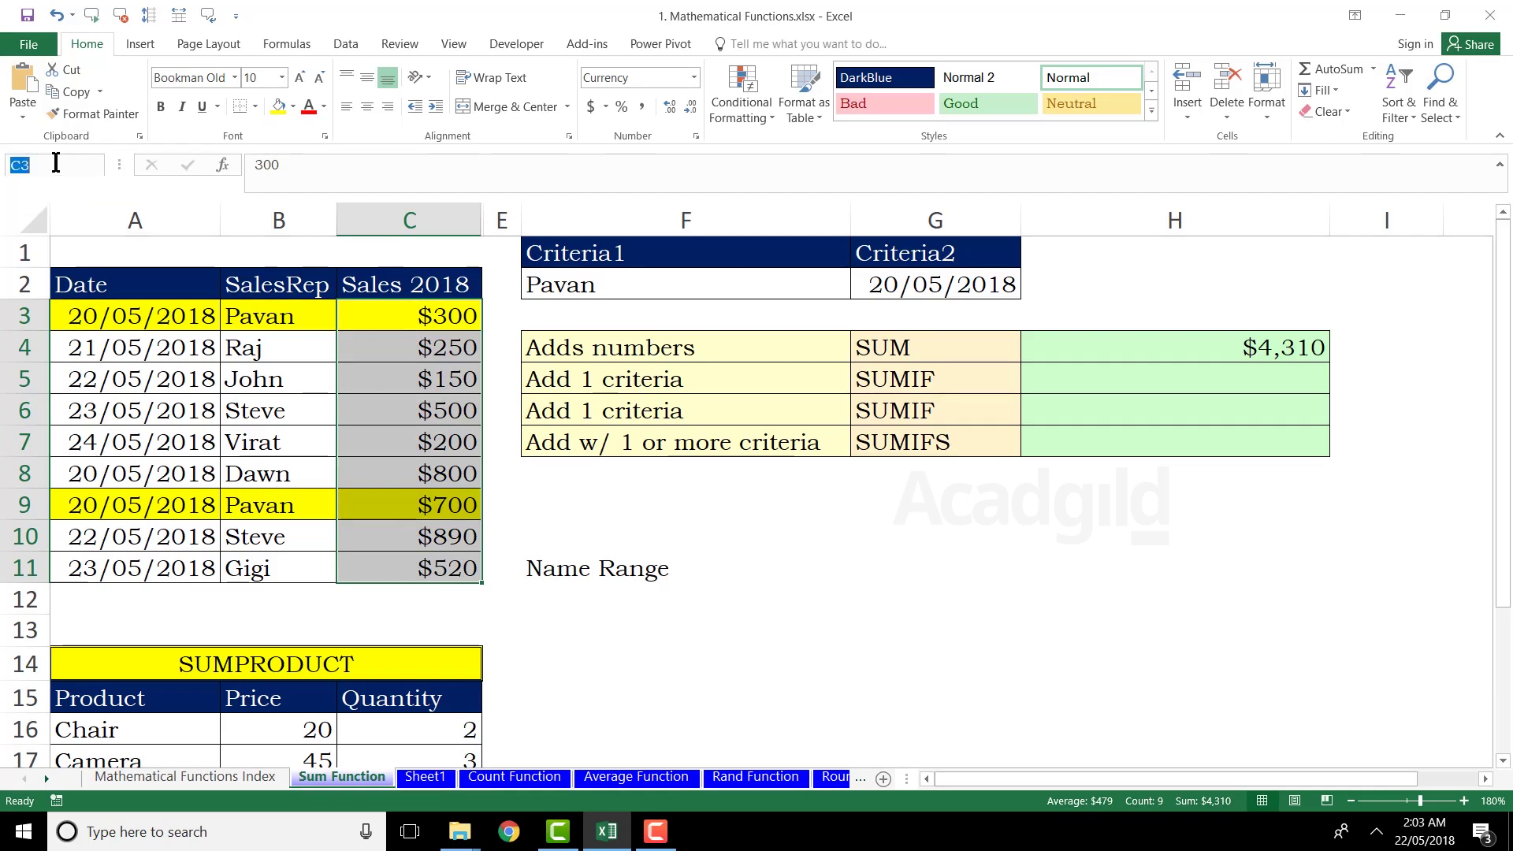
pyautogui.write('Sales')
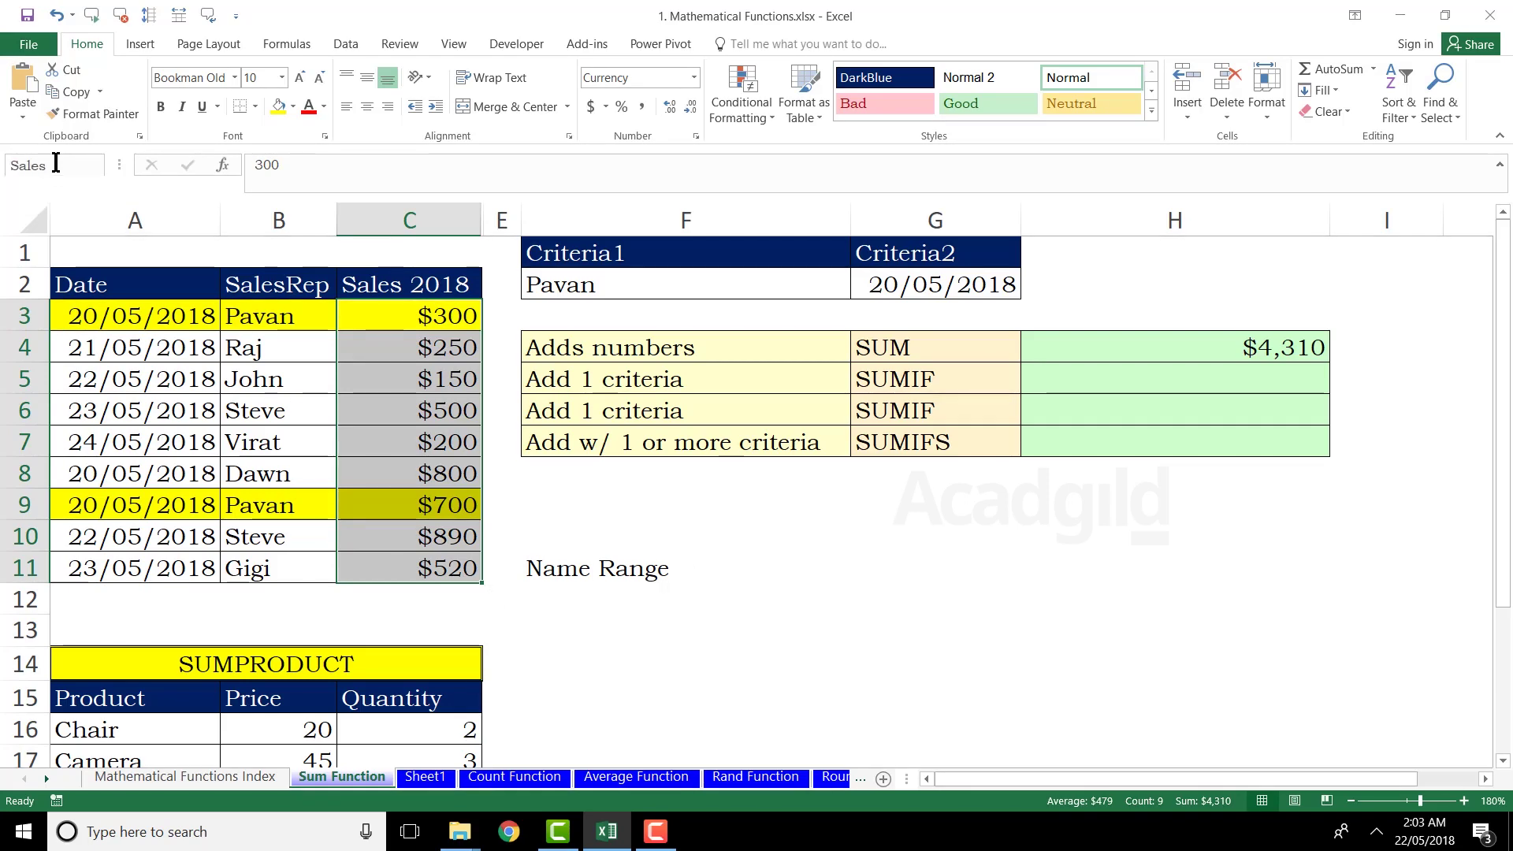
pyautogui.write('2018')
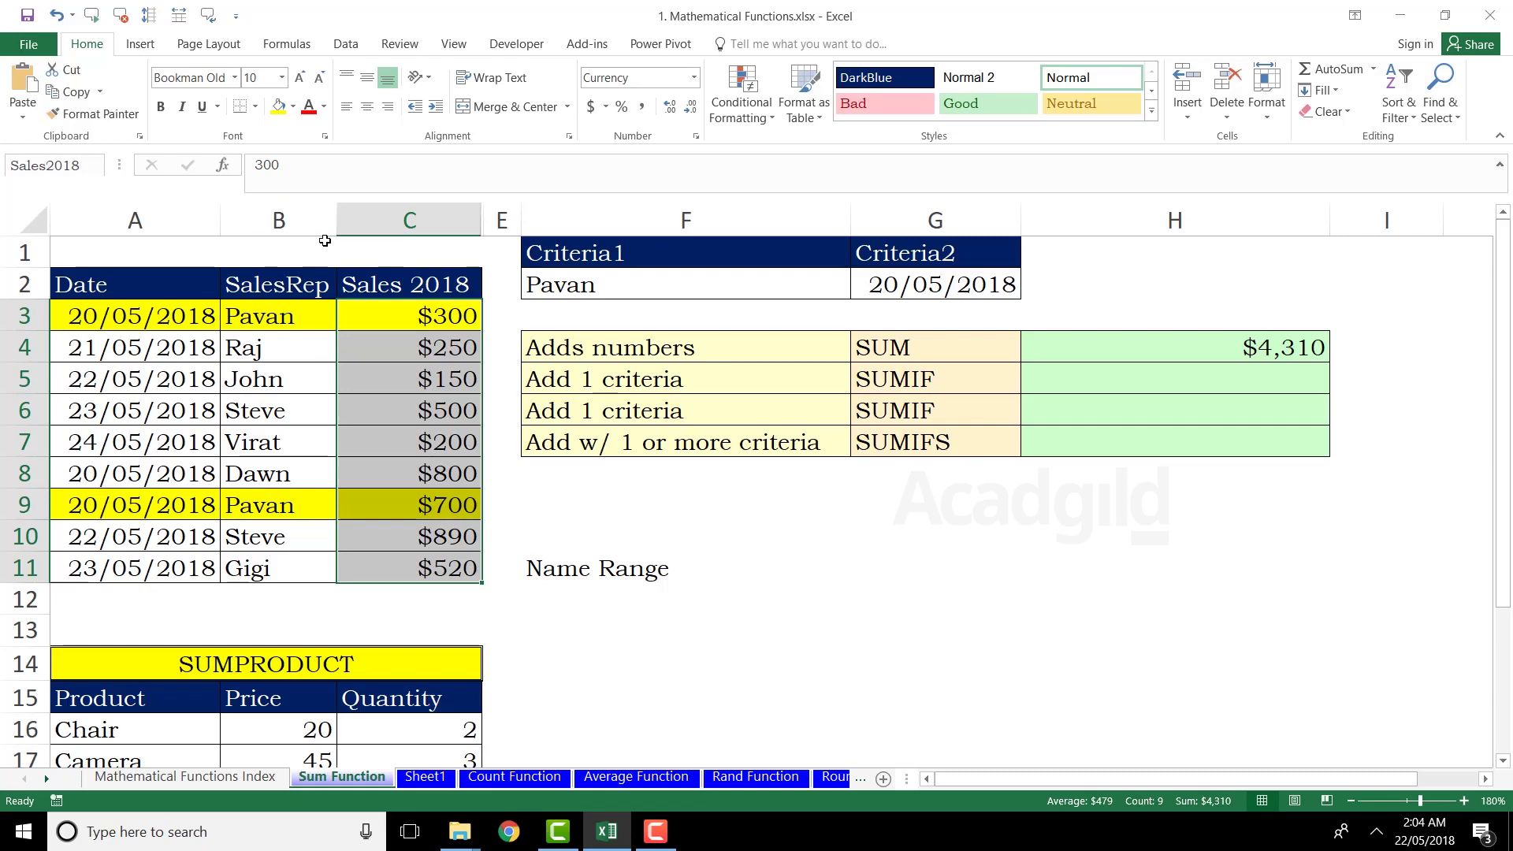
pyautogui.press('Return')
# Enter =SUM(Sales2018) in G11 beside Name Range, returning 4310
pyautogui.click(904, 564)
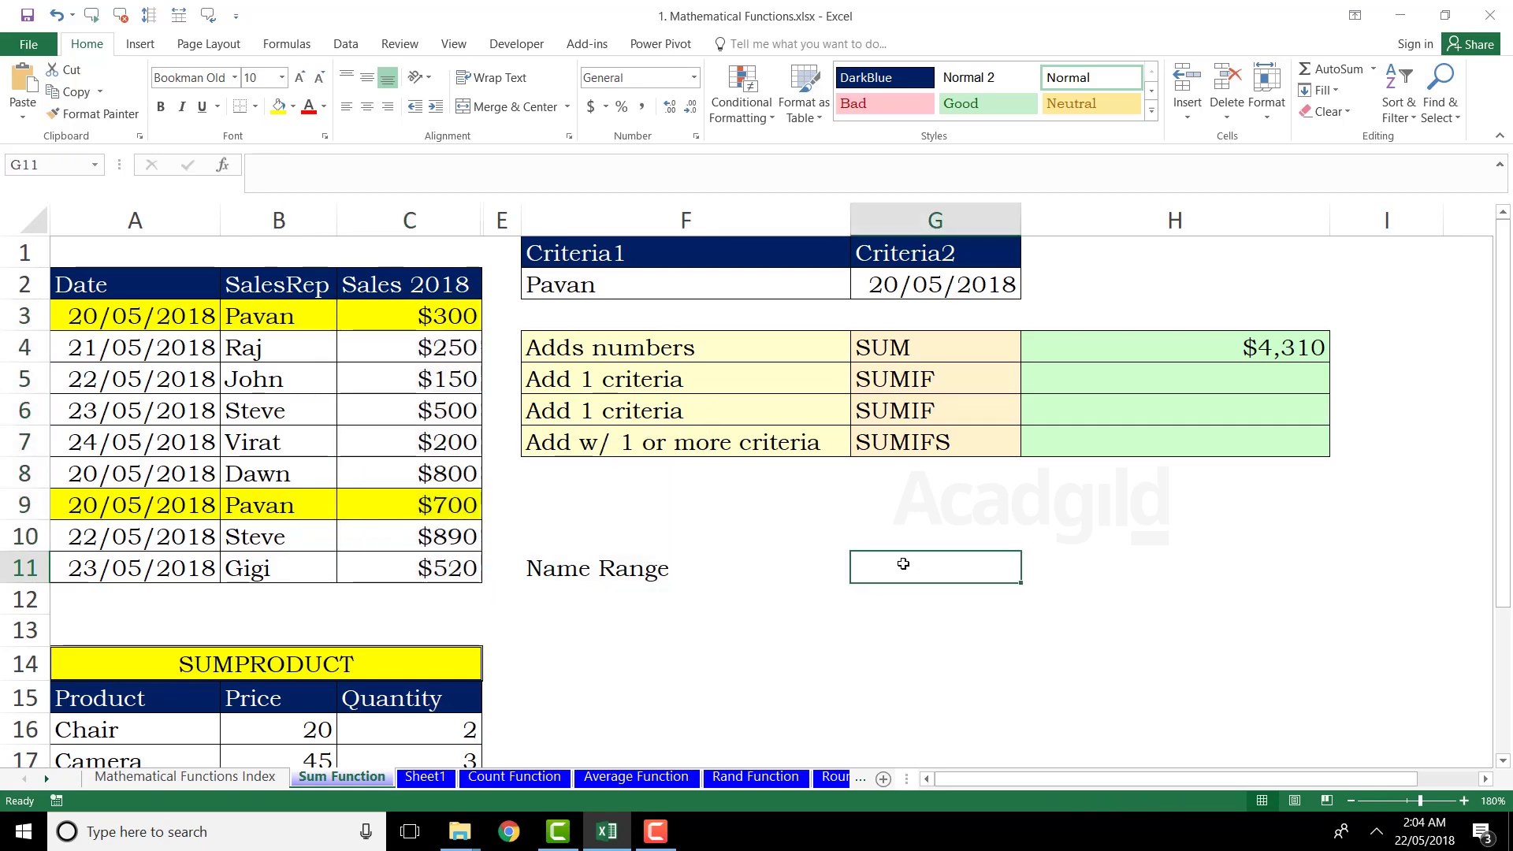
pyautogui.write('=sa')
pyautogui.press('BackSpace')
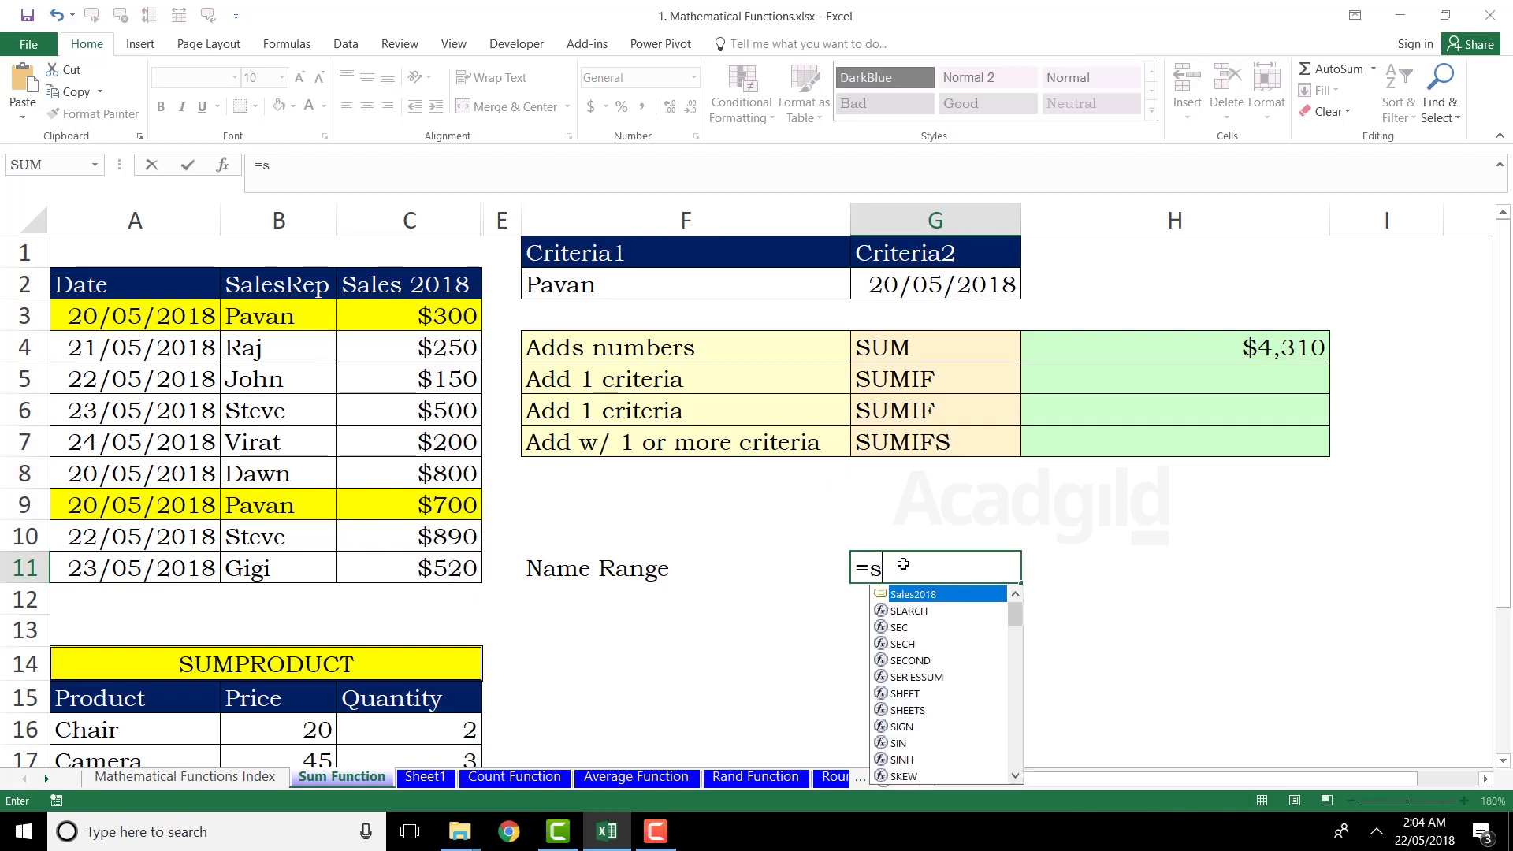
pyautogui.write('um')
pyautogui.press('Tab')
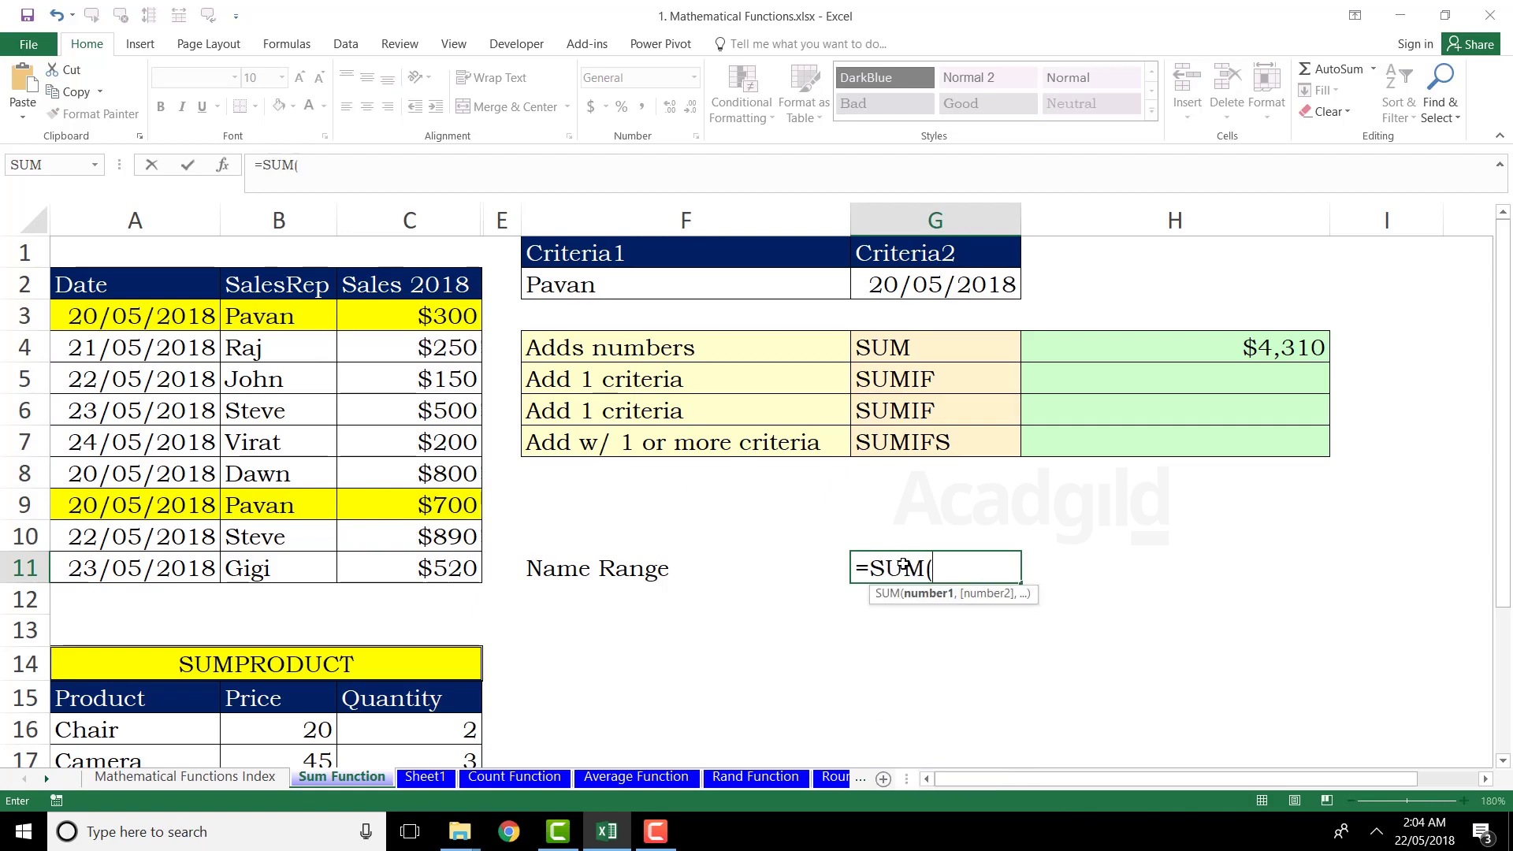
pyautogui.write('Sales')
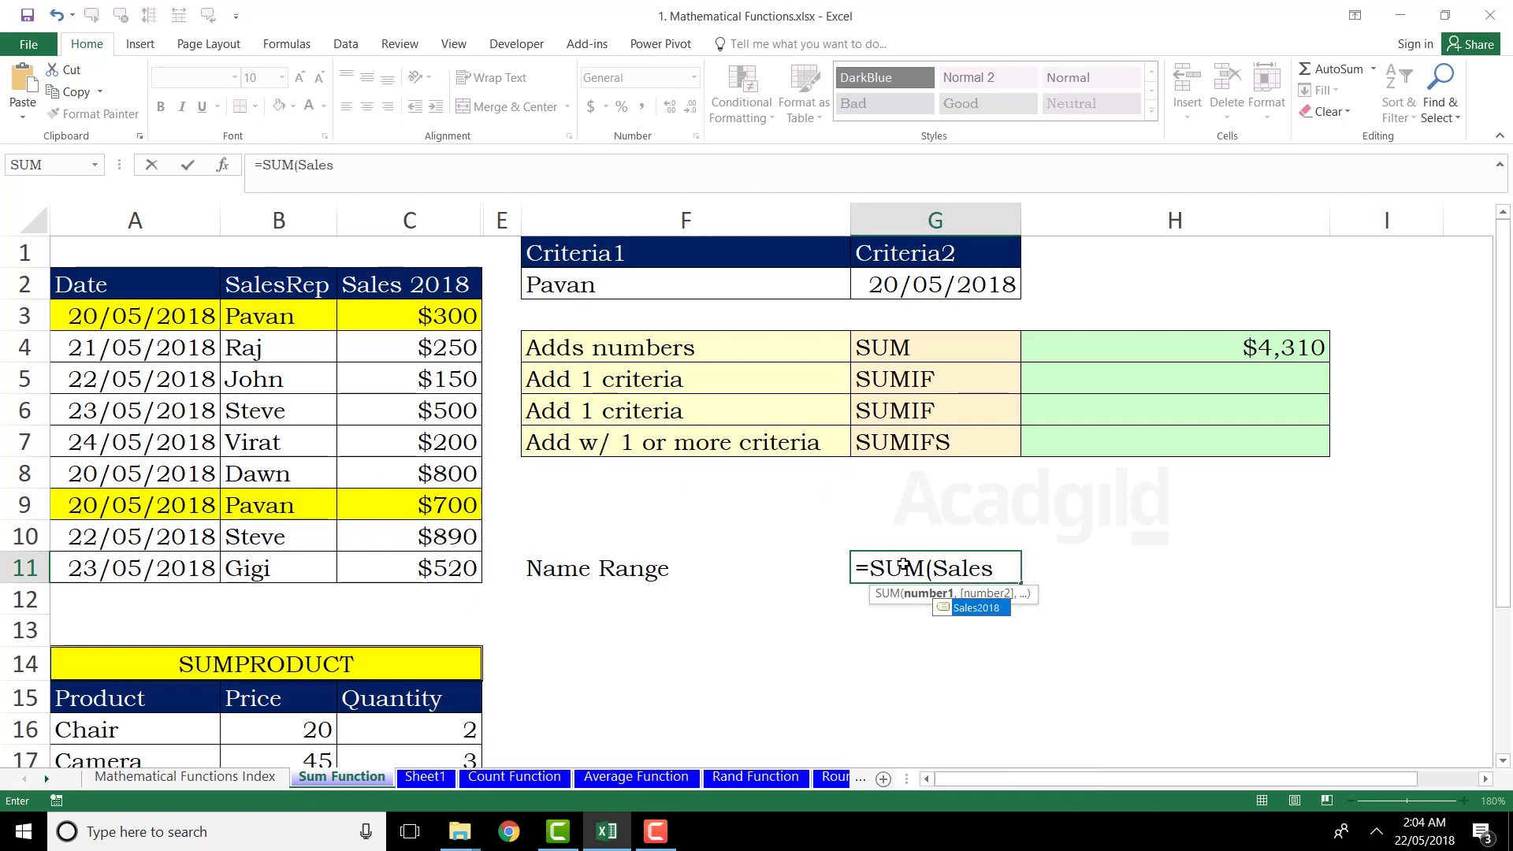
pyautogui.press('Tab')
pyautogui.write(')')
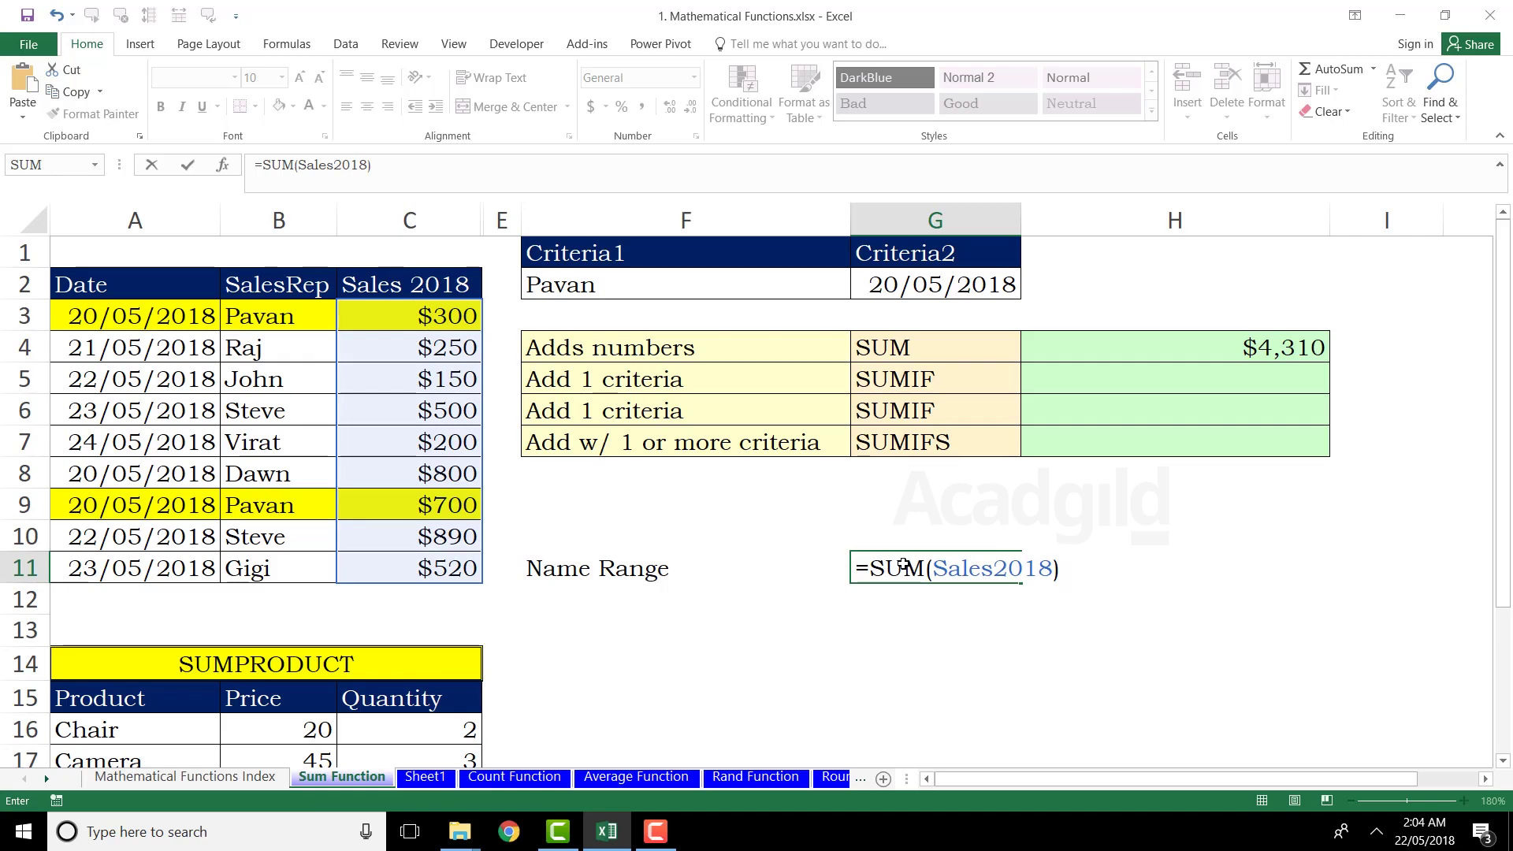
pyautogui.press('Return')
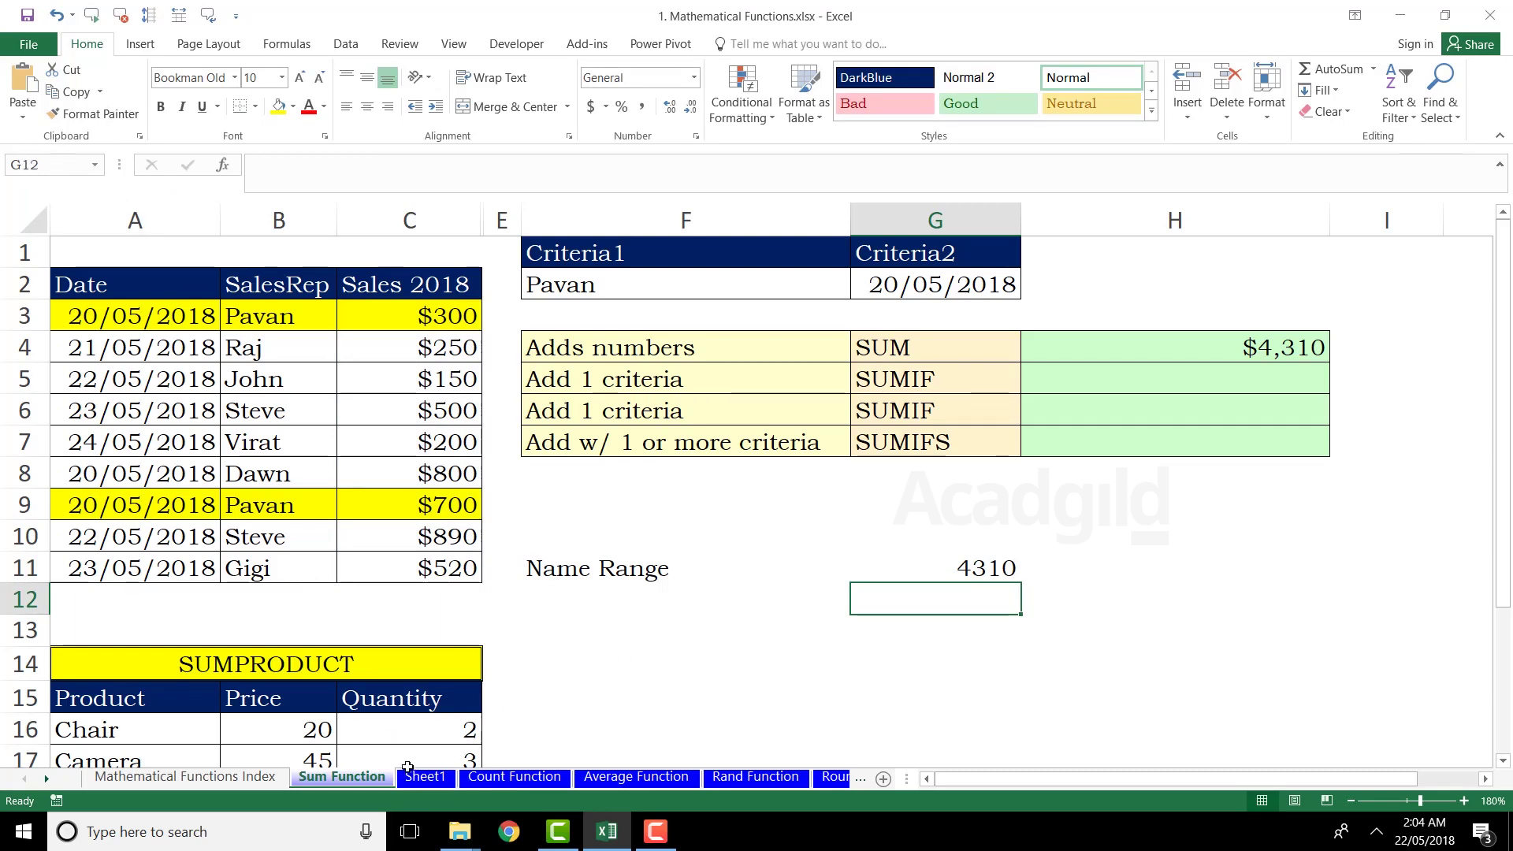
# On Sheet1, enter =SUM(Sales2018) in D1 so it shows 4310
pyautogui.click(430, 781)
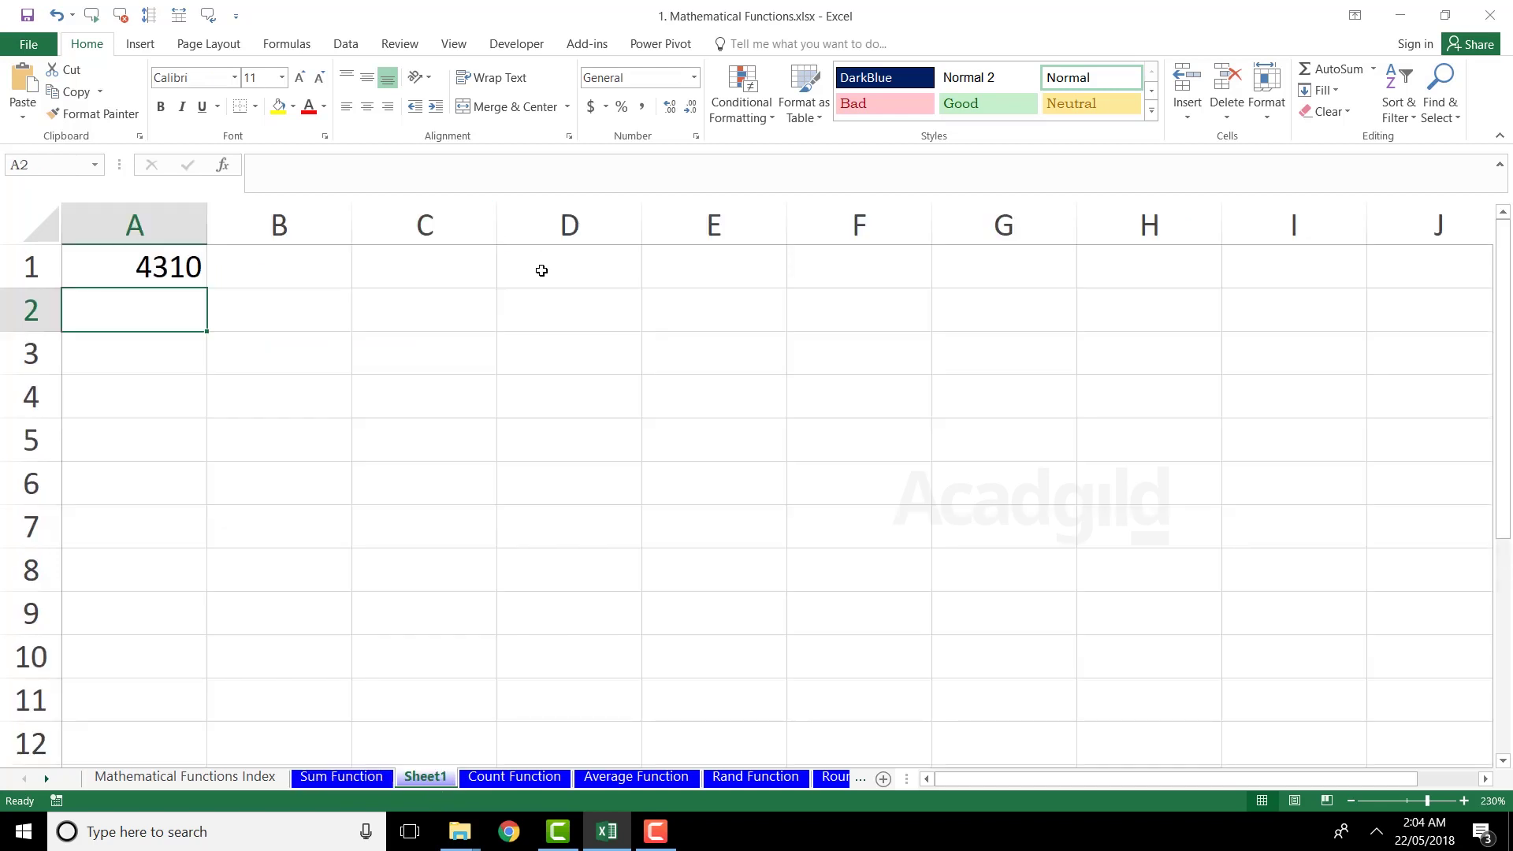
pyautogui.click(541, 271)
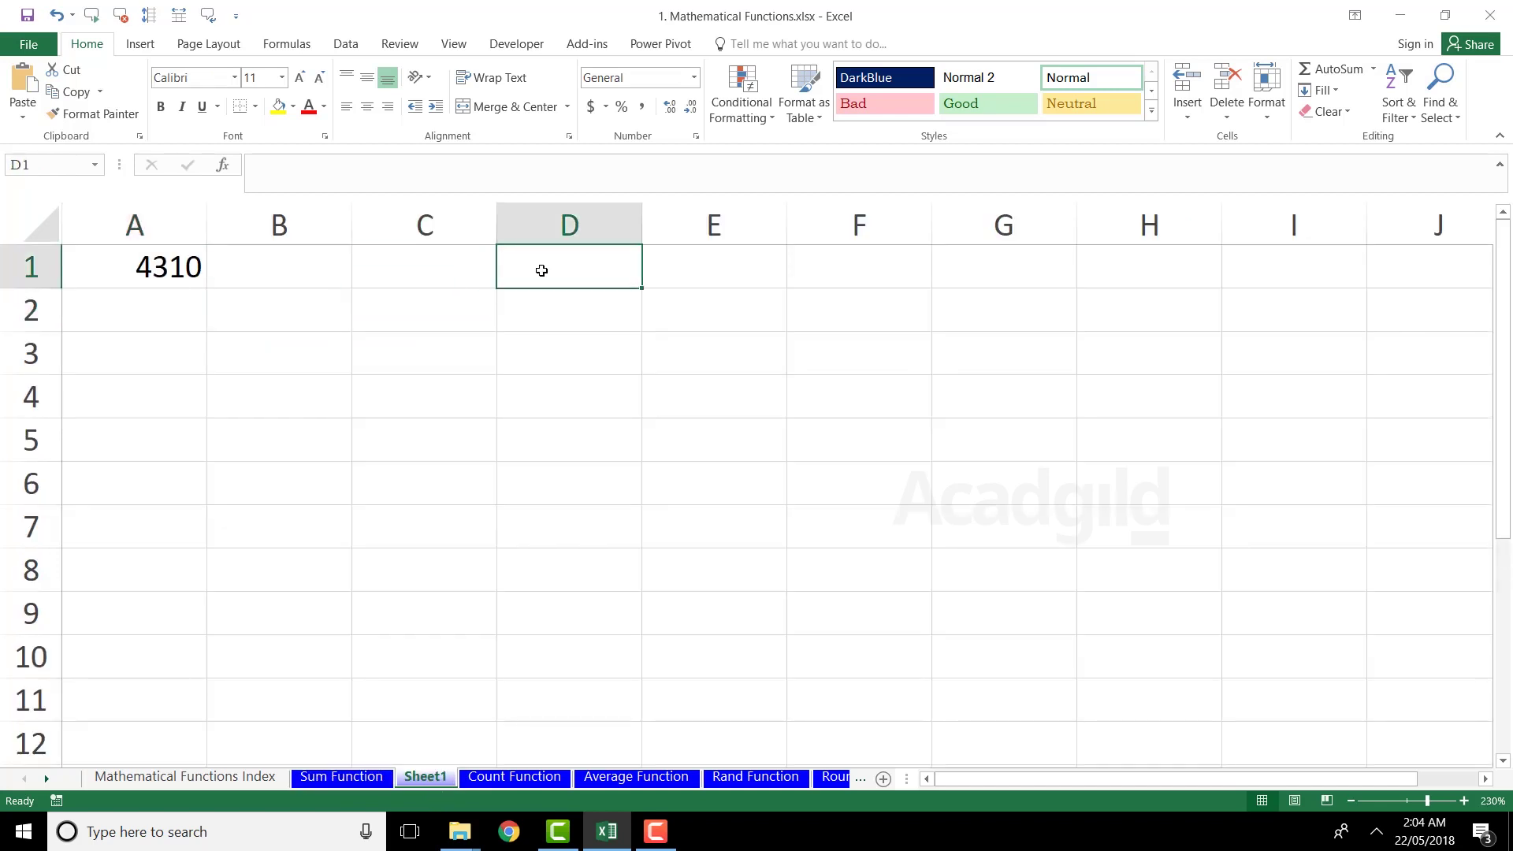
pyautogui.write('=sum')
pyautogui.press('Tab')
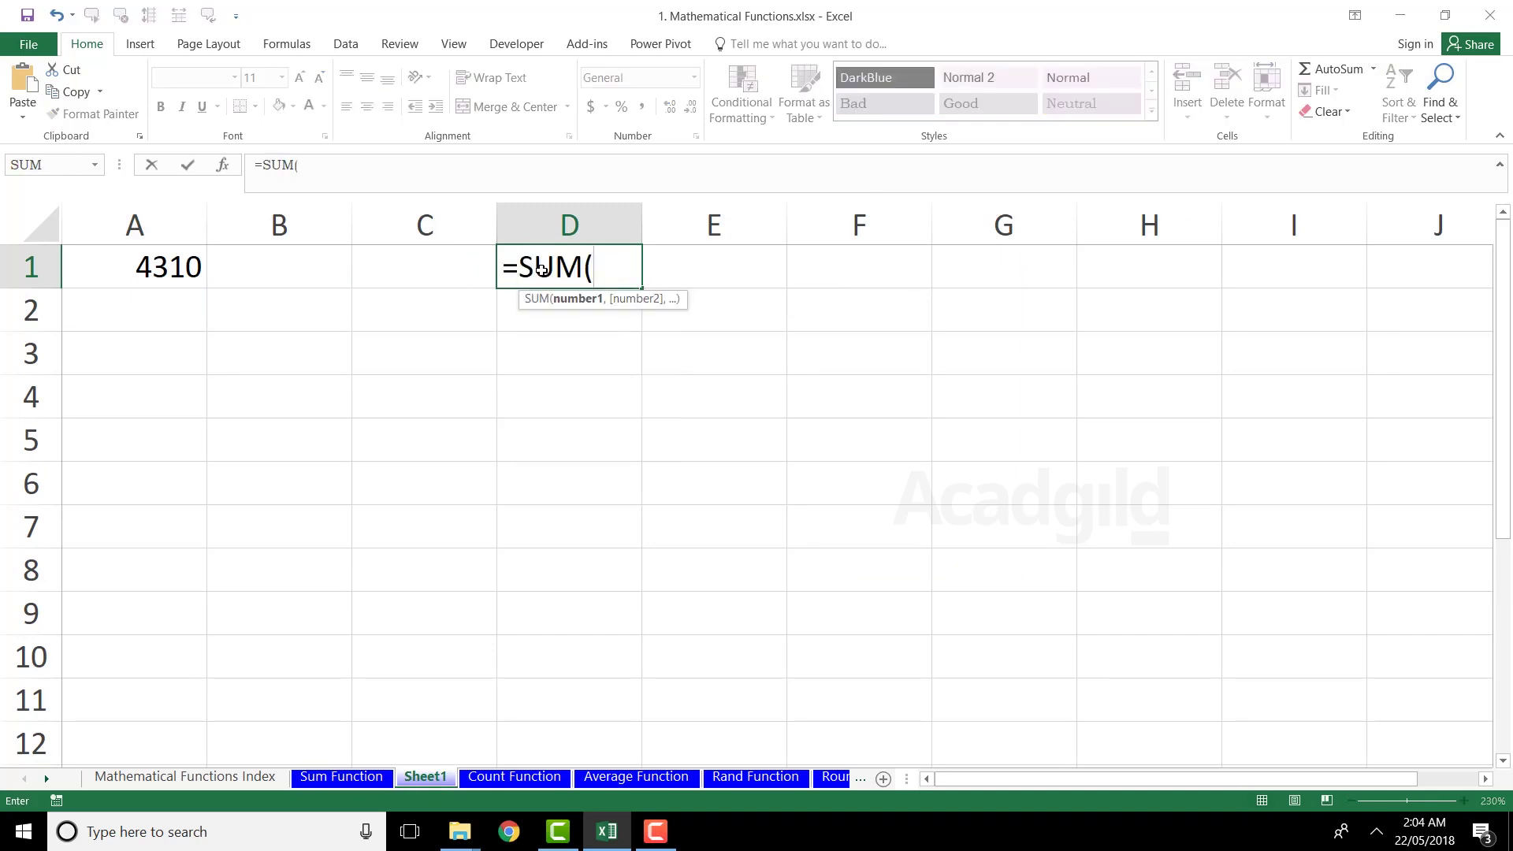
pyautogui.write('sales')
pyautogui.press('Tab')
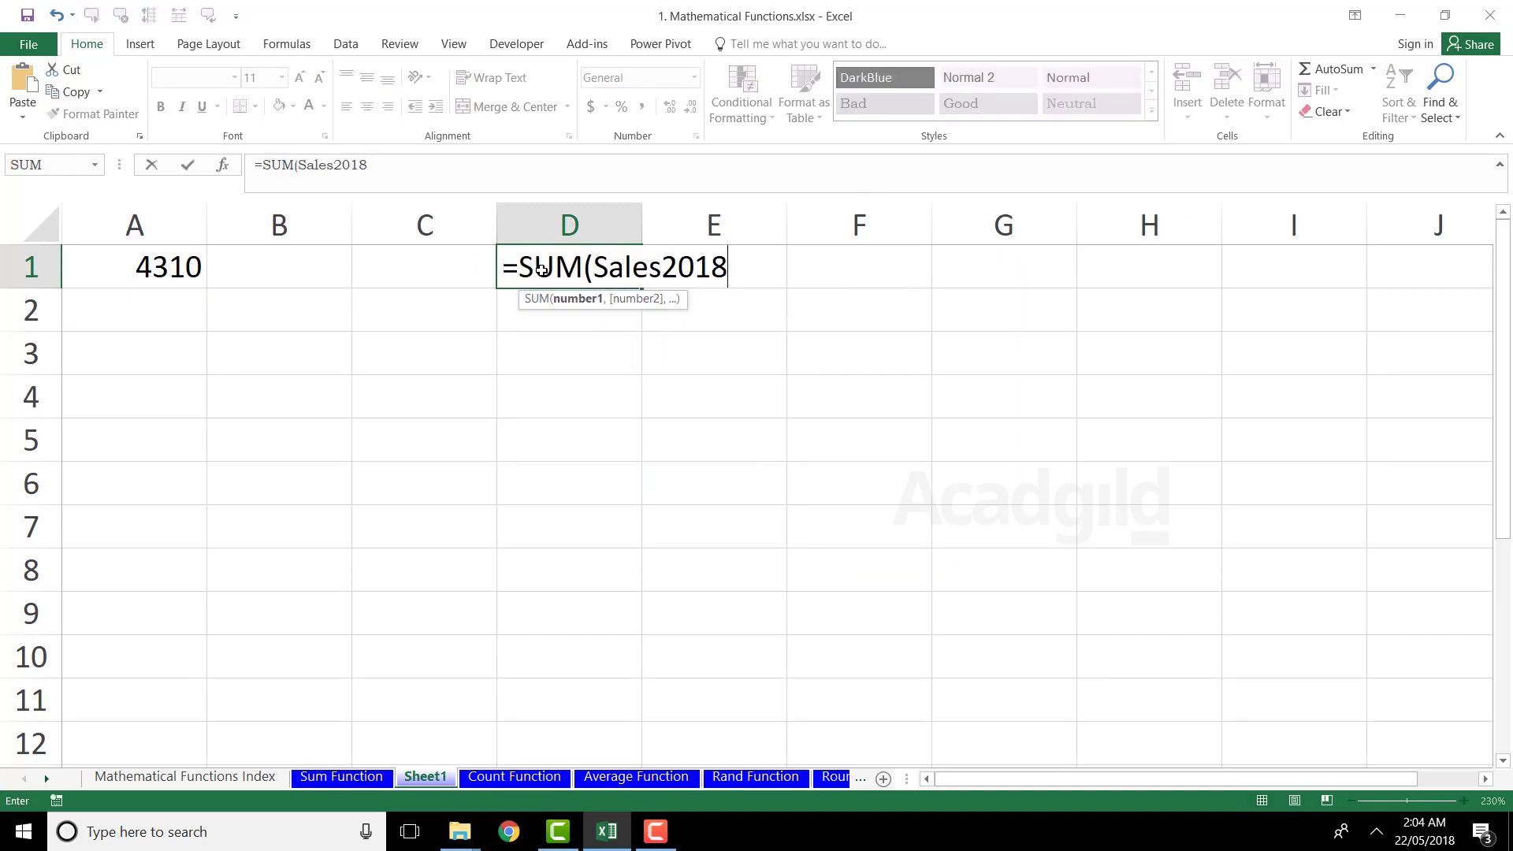
pyautogui.write(')')
pyautogui.press('Return')
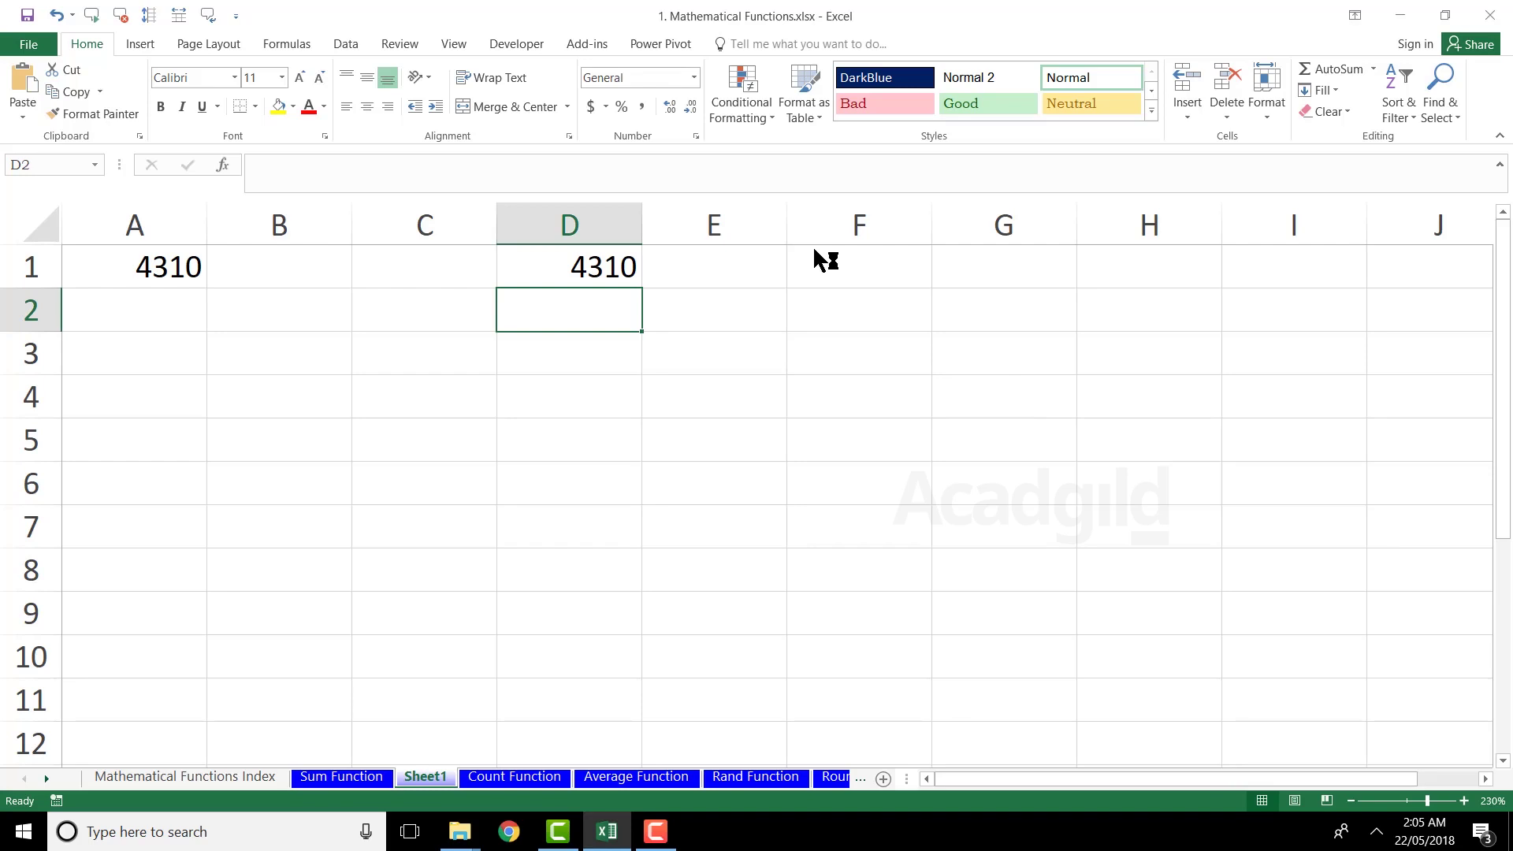
# Back on the Sum Function sheet, review the SUMIF row labels and the Sales 2018 values
pyautogui.click(347, 779)
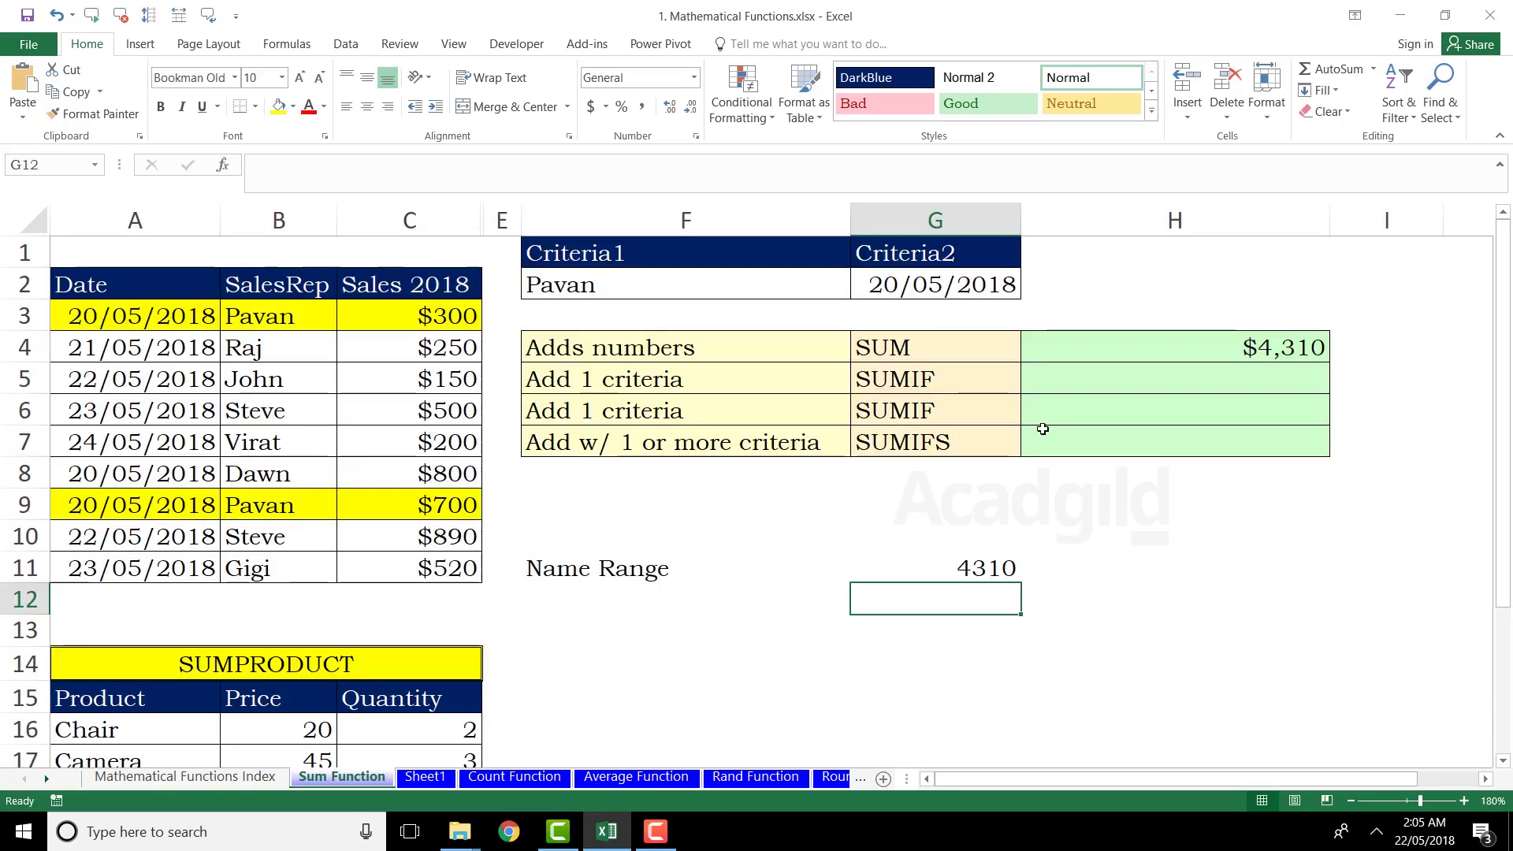
pyautogui.click(953, 367)
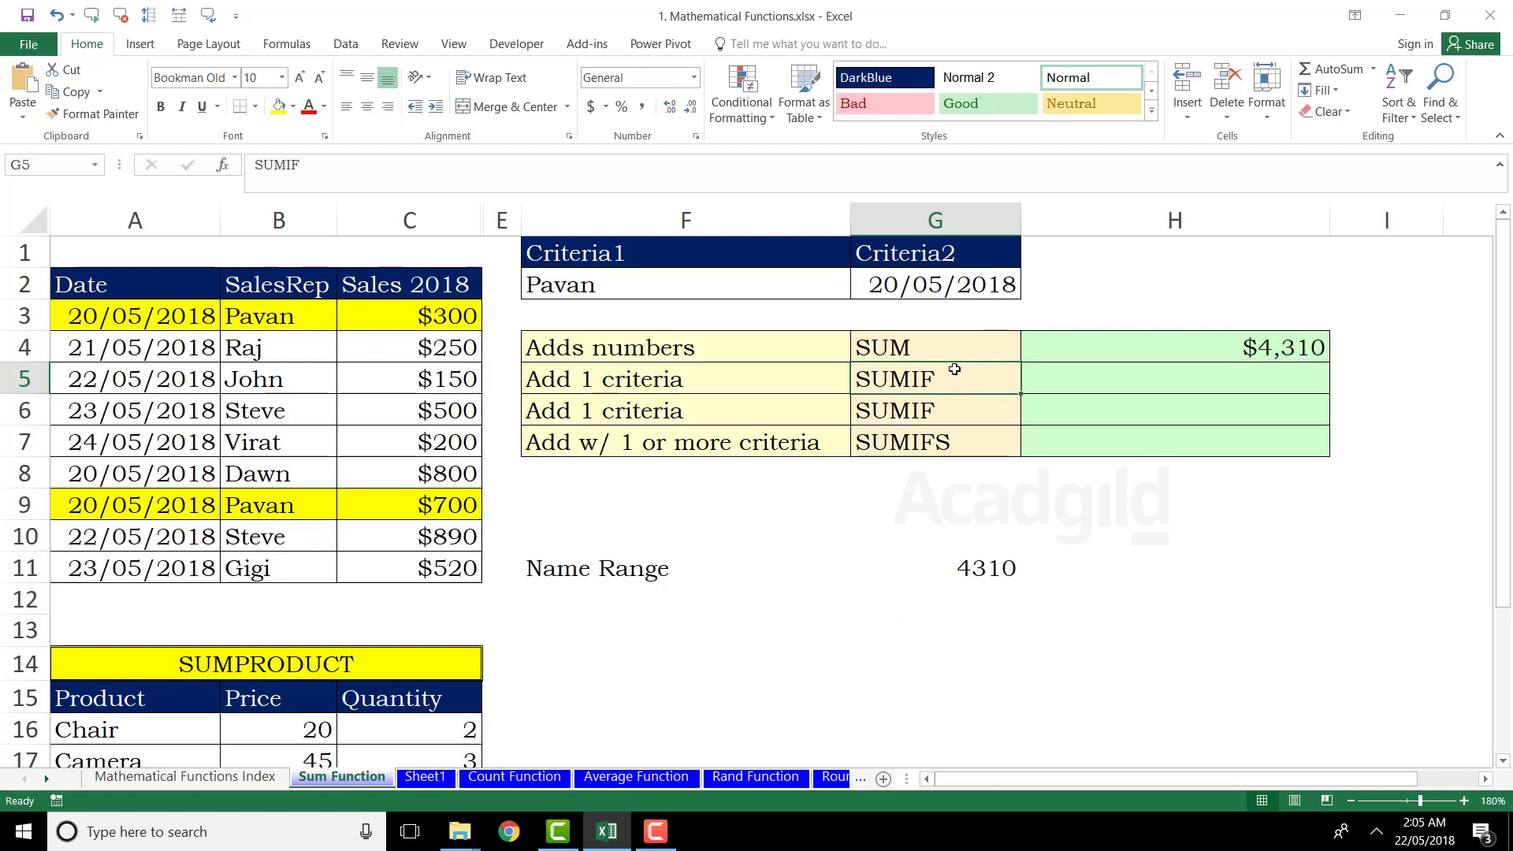
pyautogui.click(687, 378)
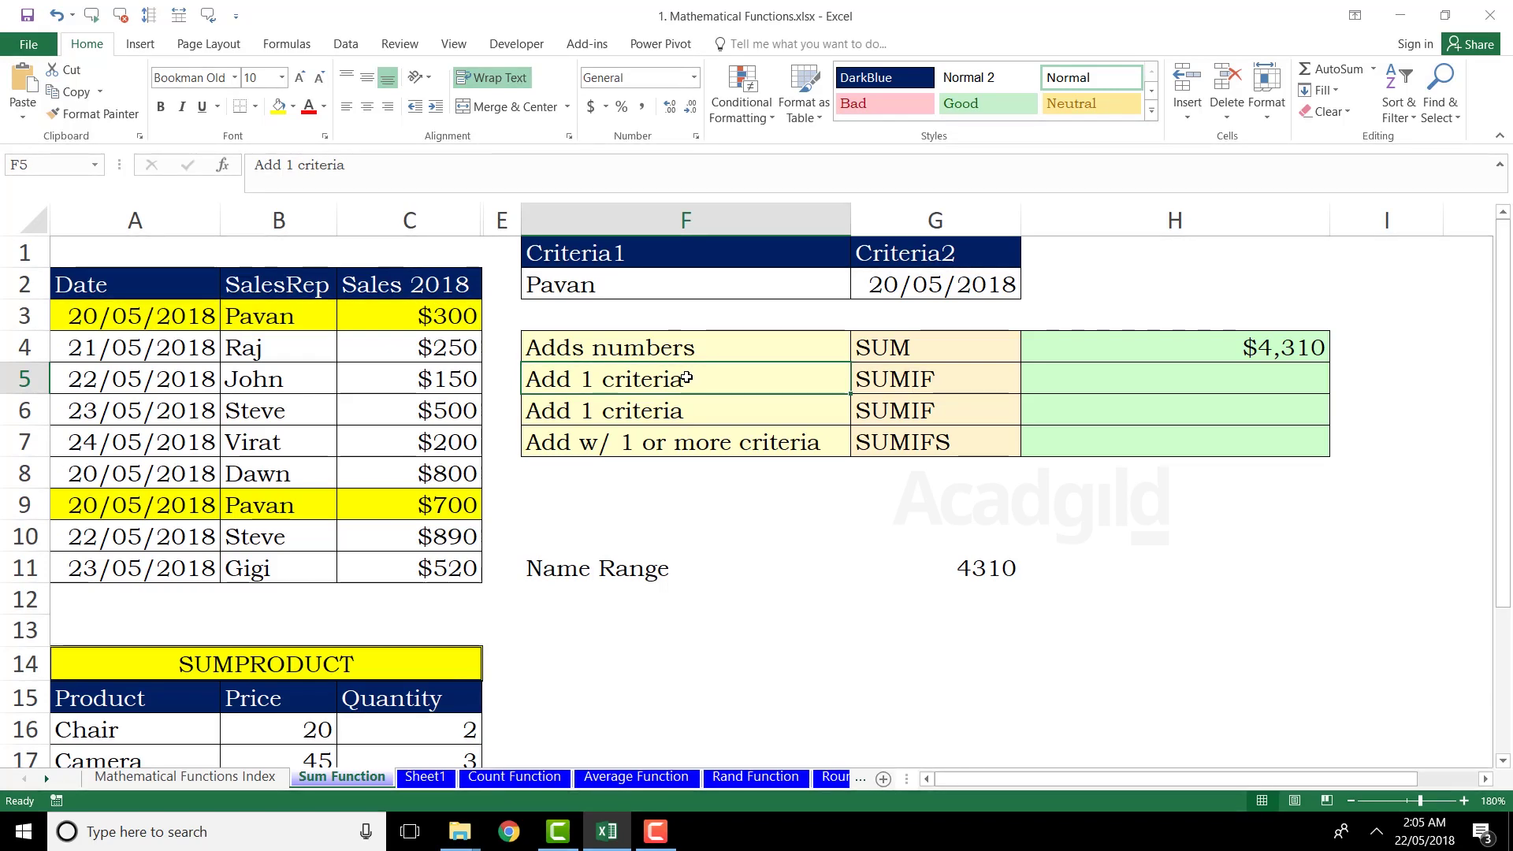
pyautogui.moveTo(422, 316); pyautogui.dragTo(434, 565)
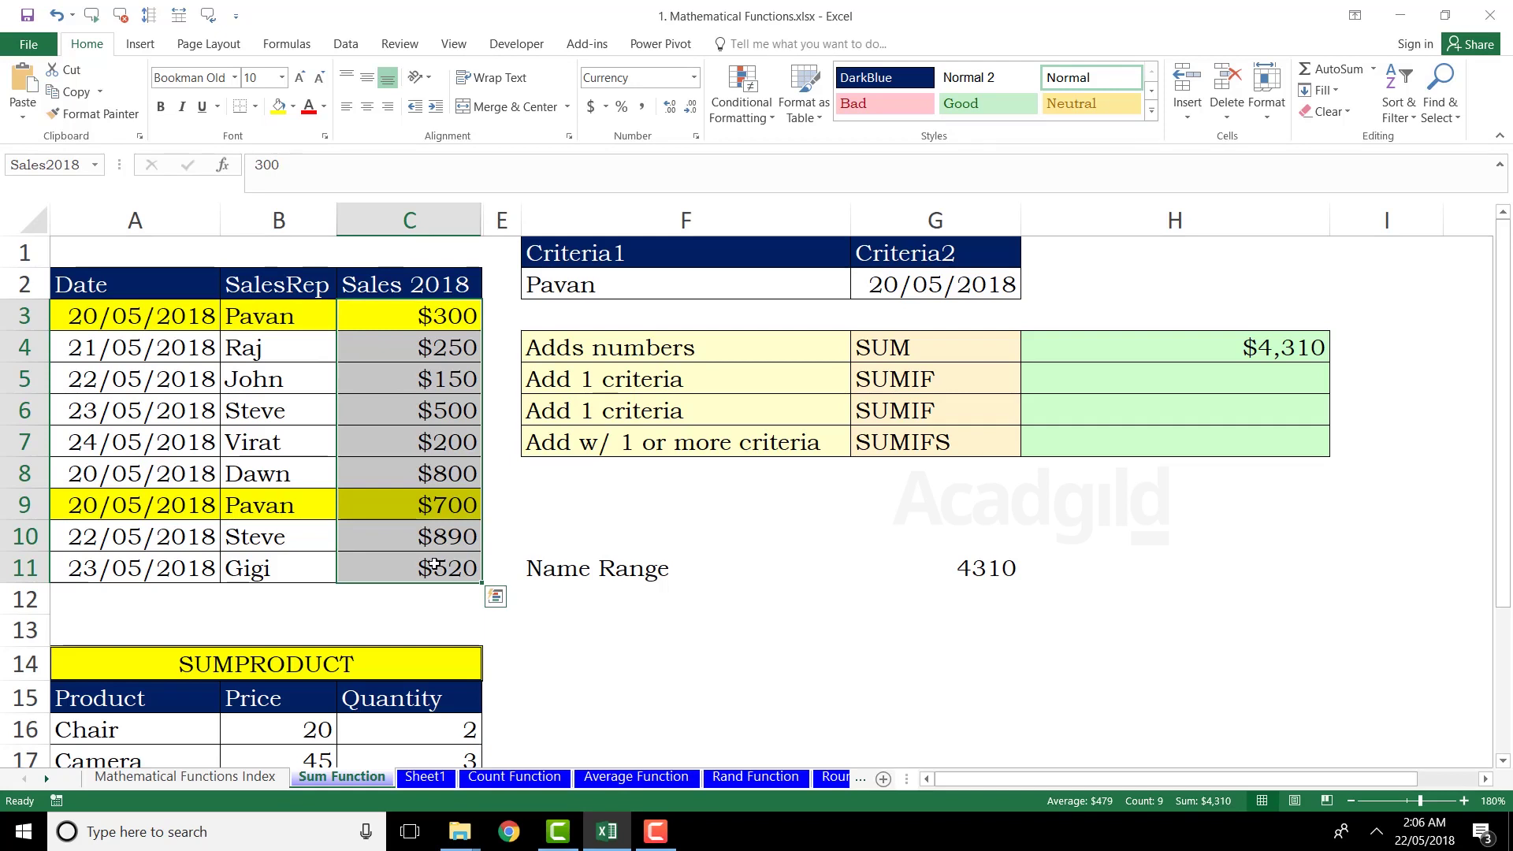
# Enter =SUMIF(Sales2018,"<500") in H5, returning $900
pyautogui.click(1147, 385)
pyautogui.write('=sum')
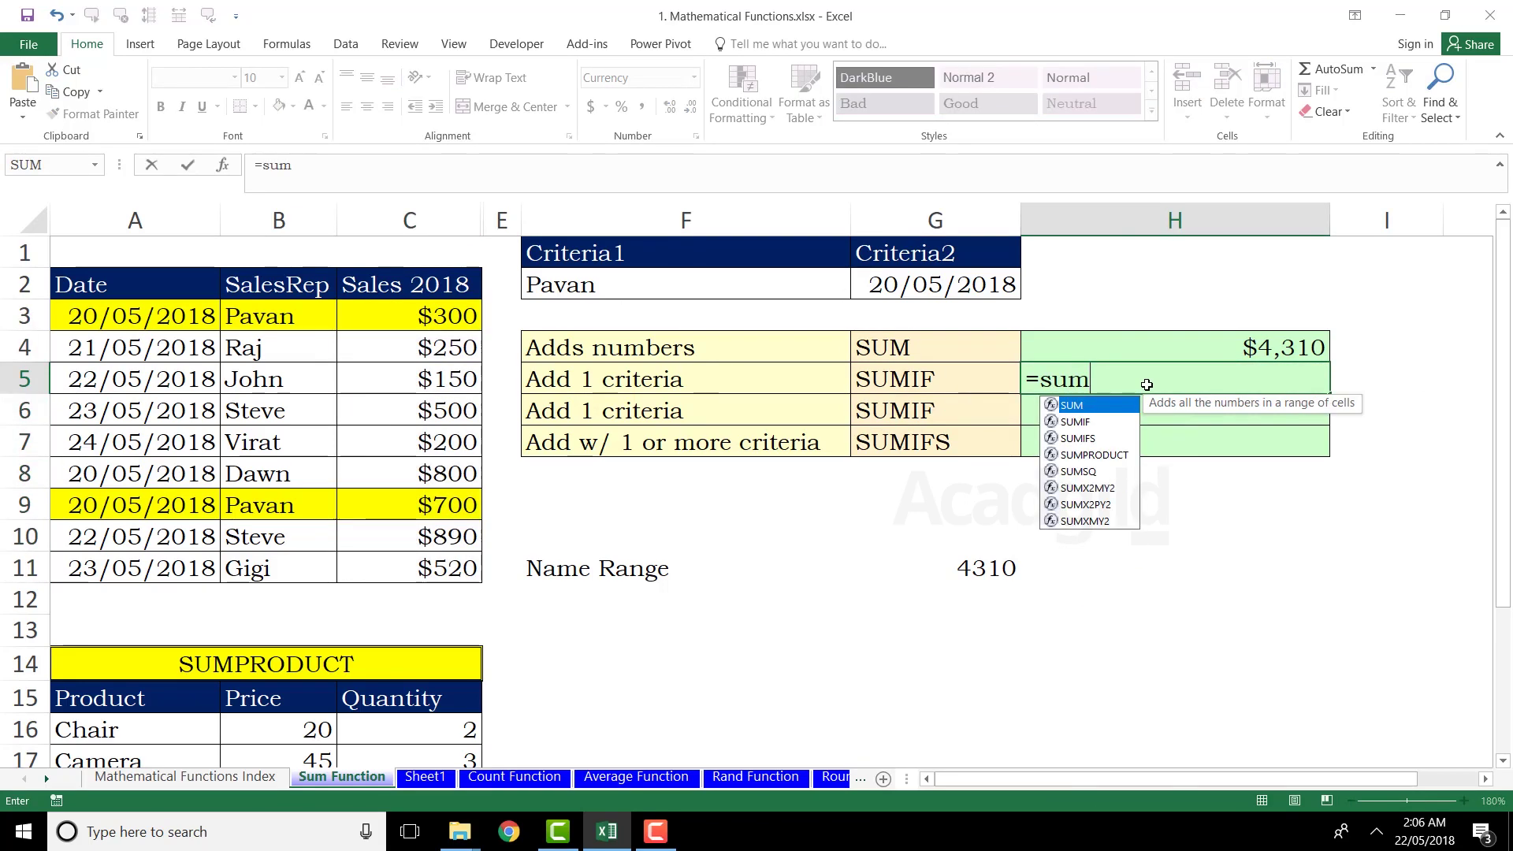
pyautogui.press('Tab')
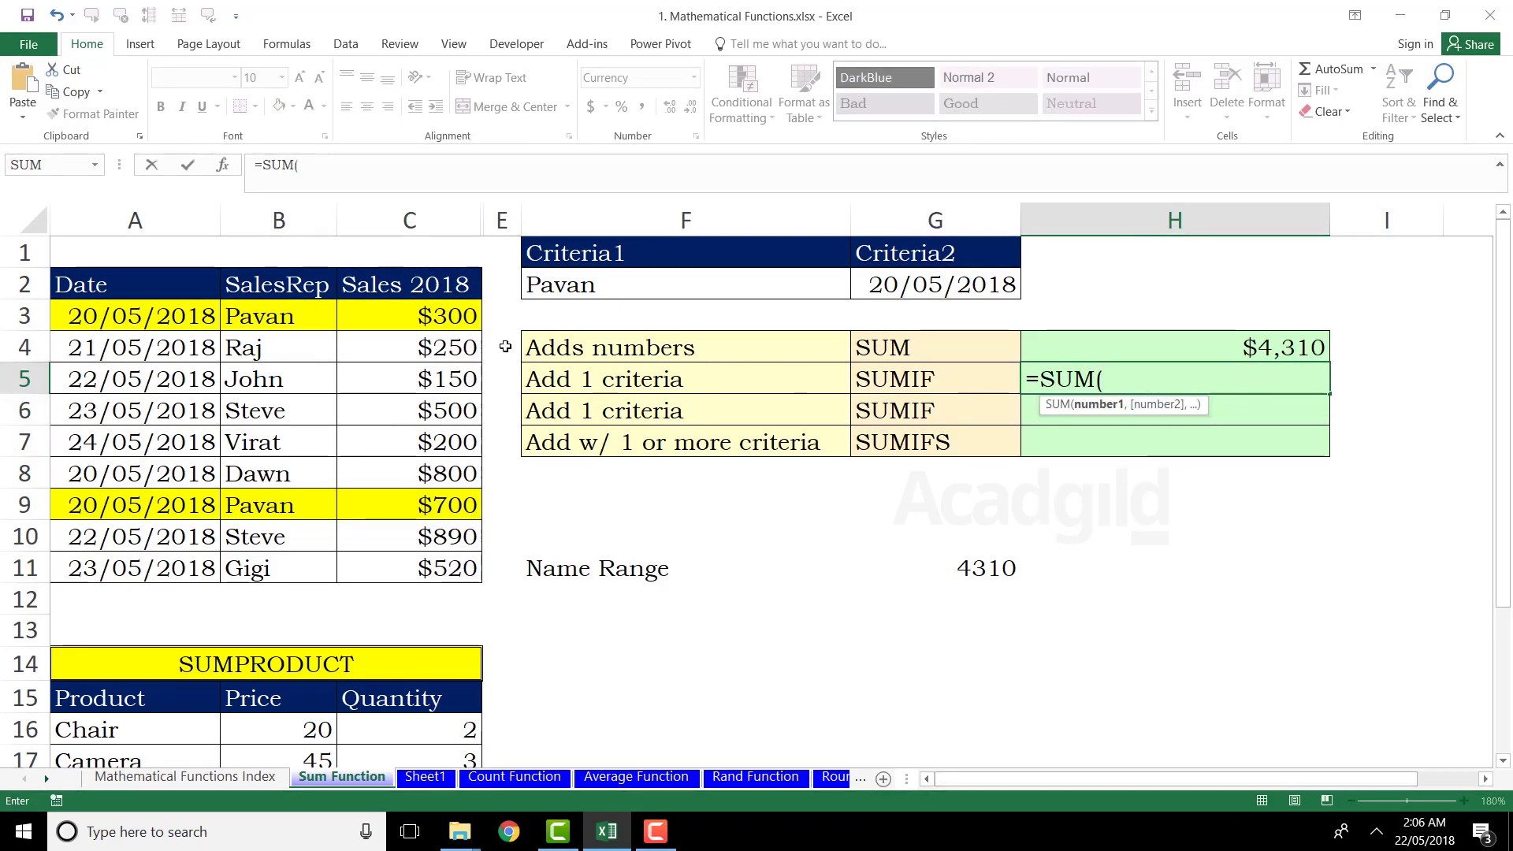
pyautogui.press('BackSpace')
pyautogui.write('if')
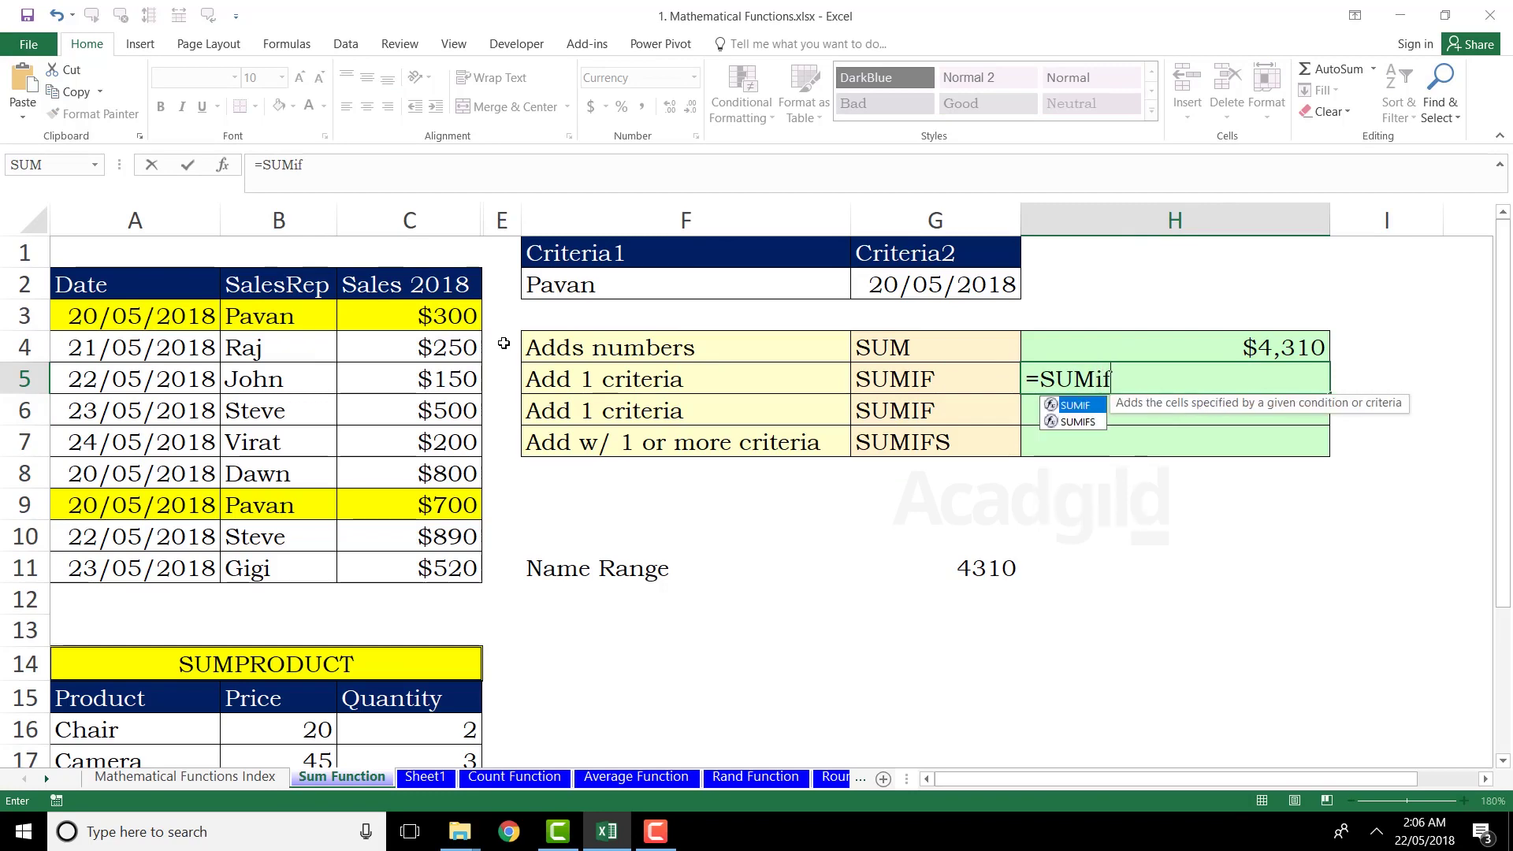
pyautogui.press('Tab')
pyautogui.moveTo(390, 309); pyautogui.dragTo(402, 565)
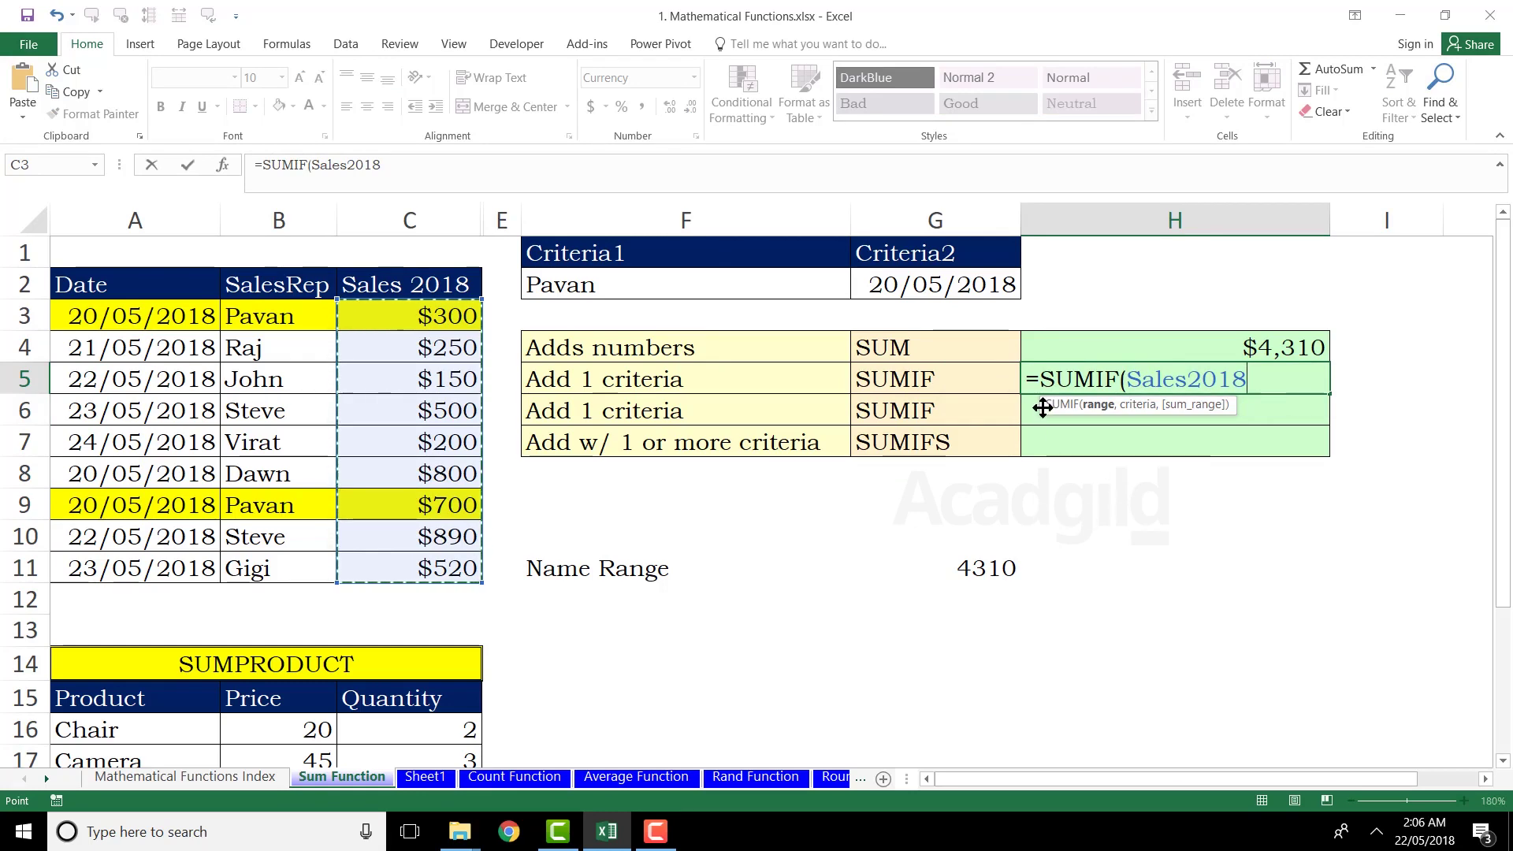
pyautogui.moveTo(1046, 406); pyautogui.dragTo(1091, 553)
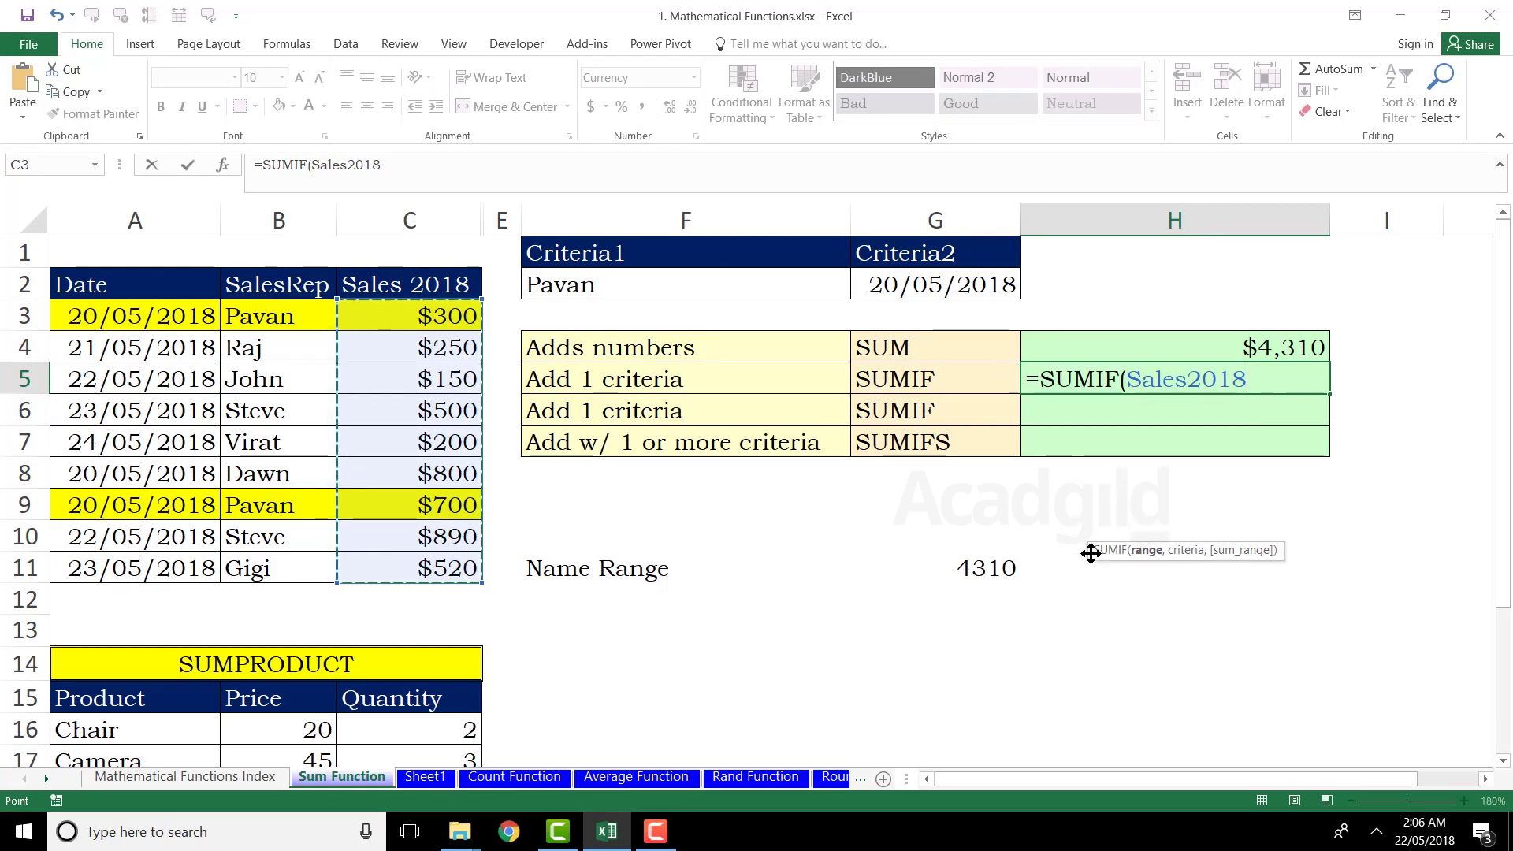
pyautogui.write(',"')
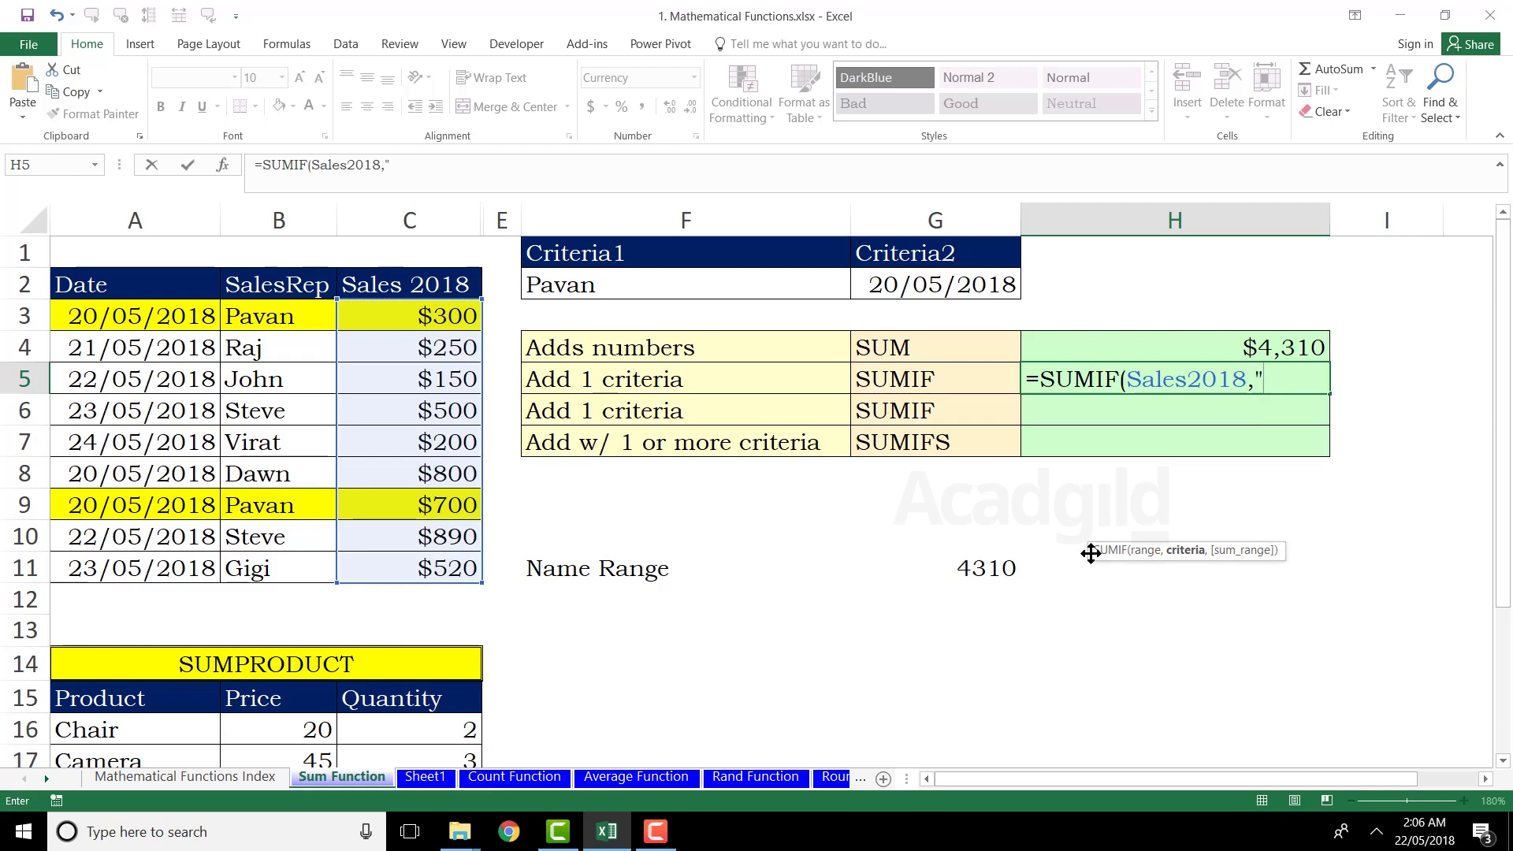
pyautogui.write('<50')
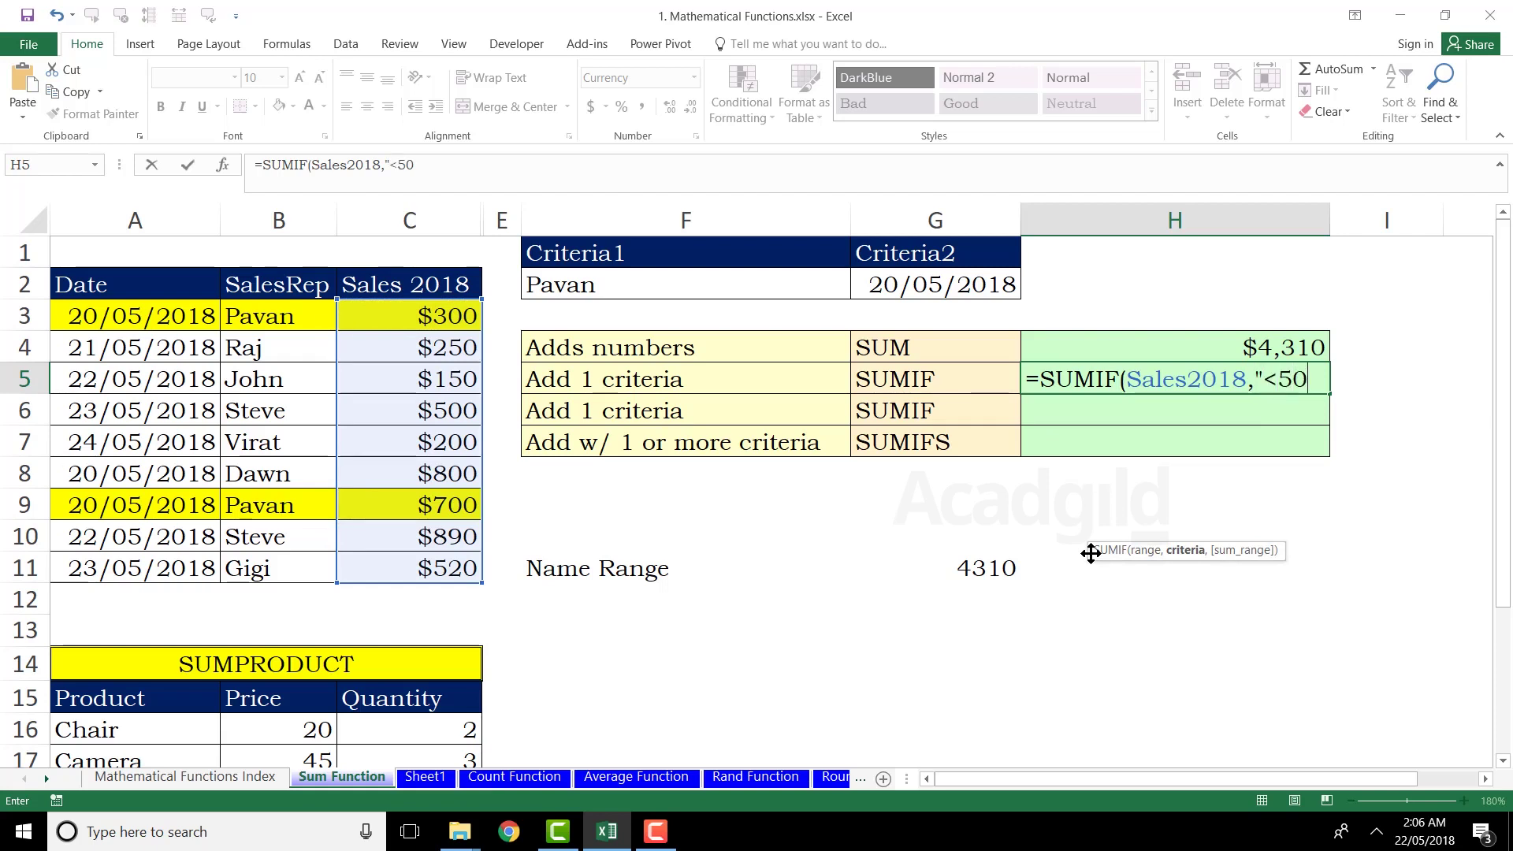
pyautogui.write('0")')
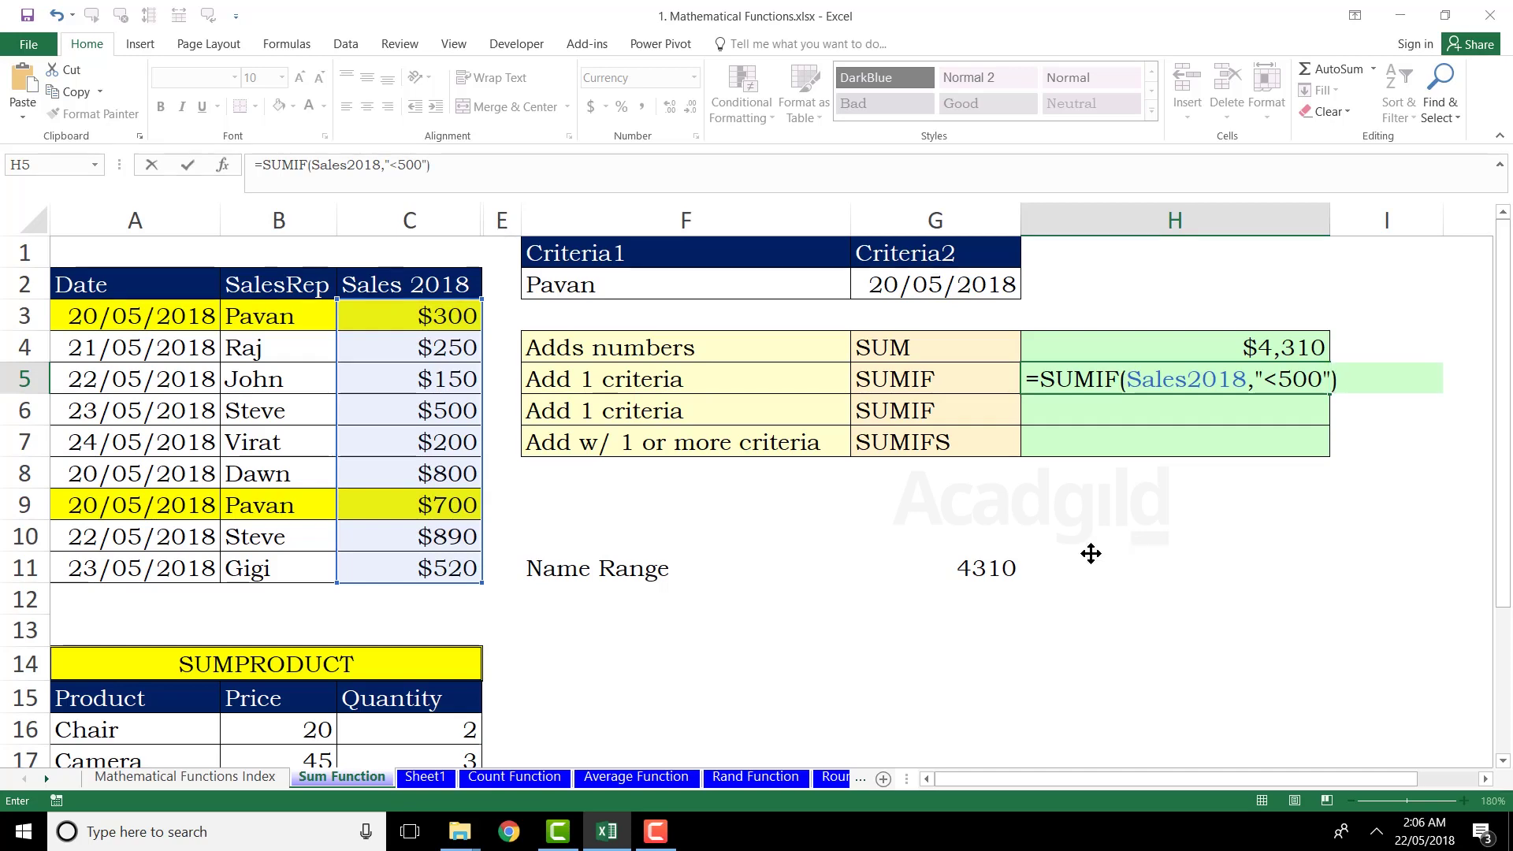
pyautogui.press('Return')
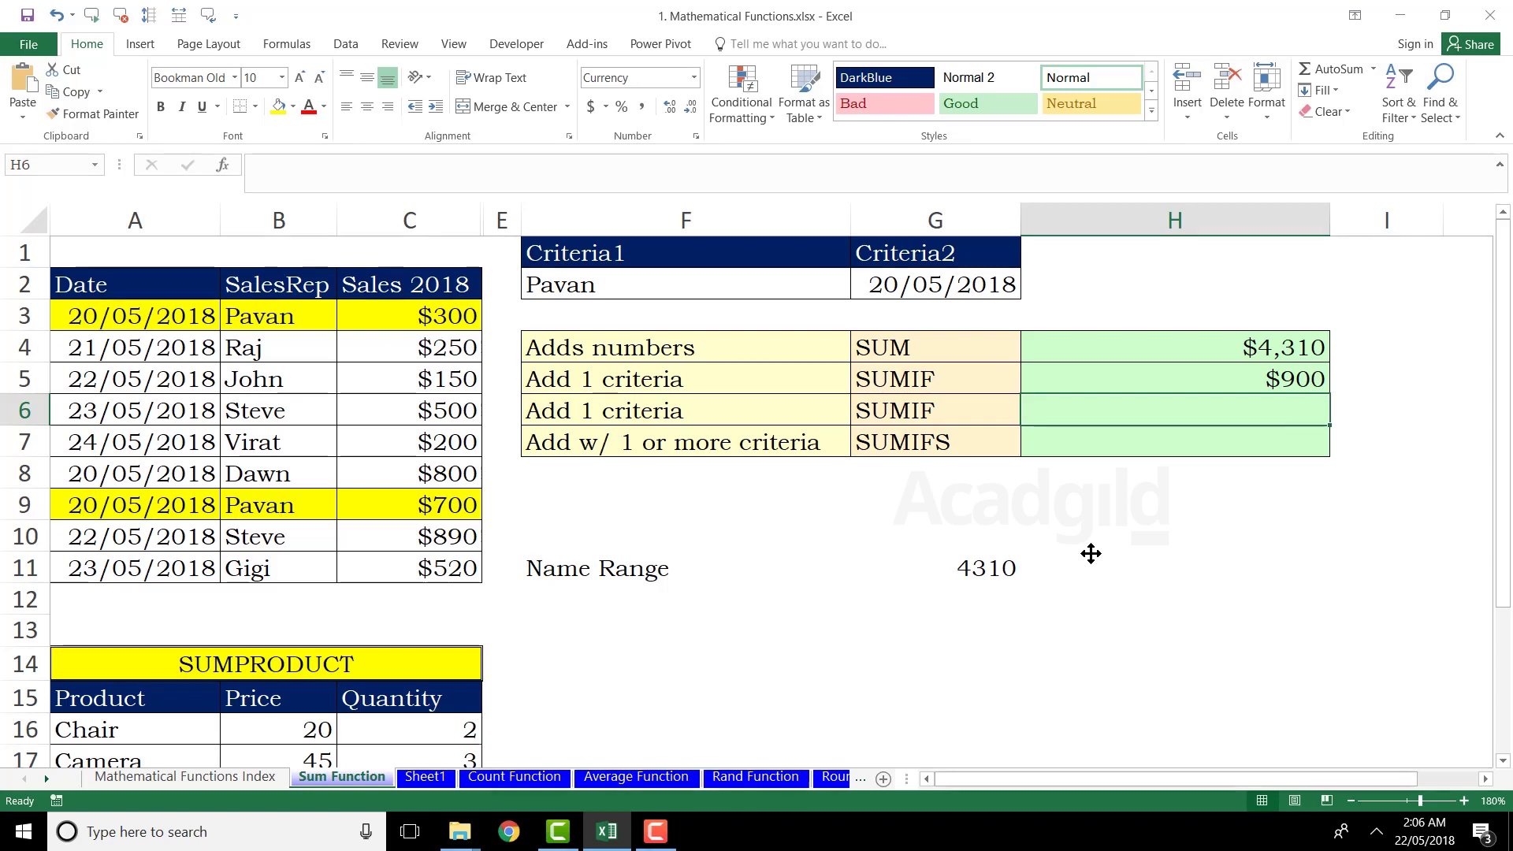
pyautogui.click(409, 311)
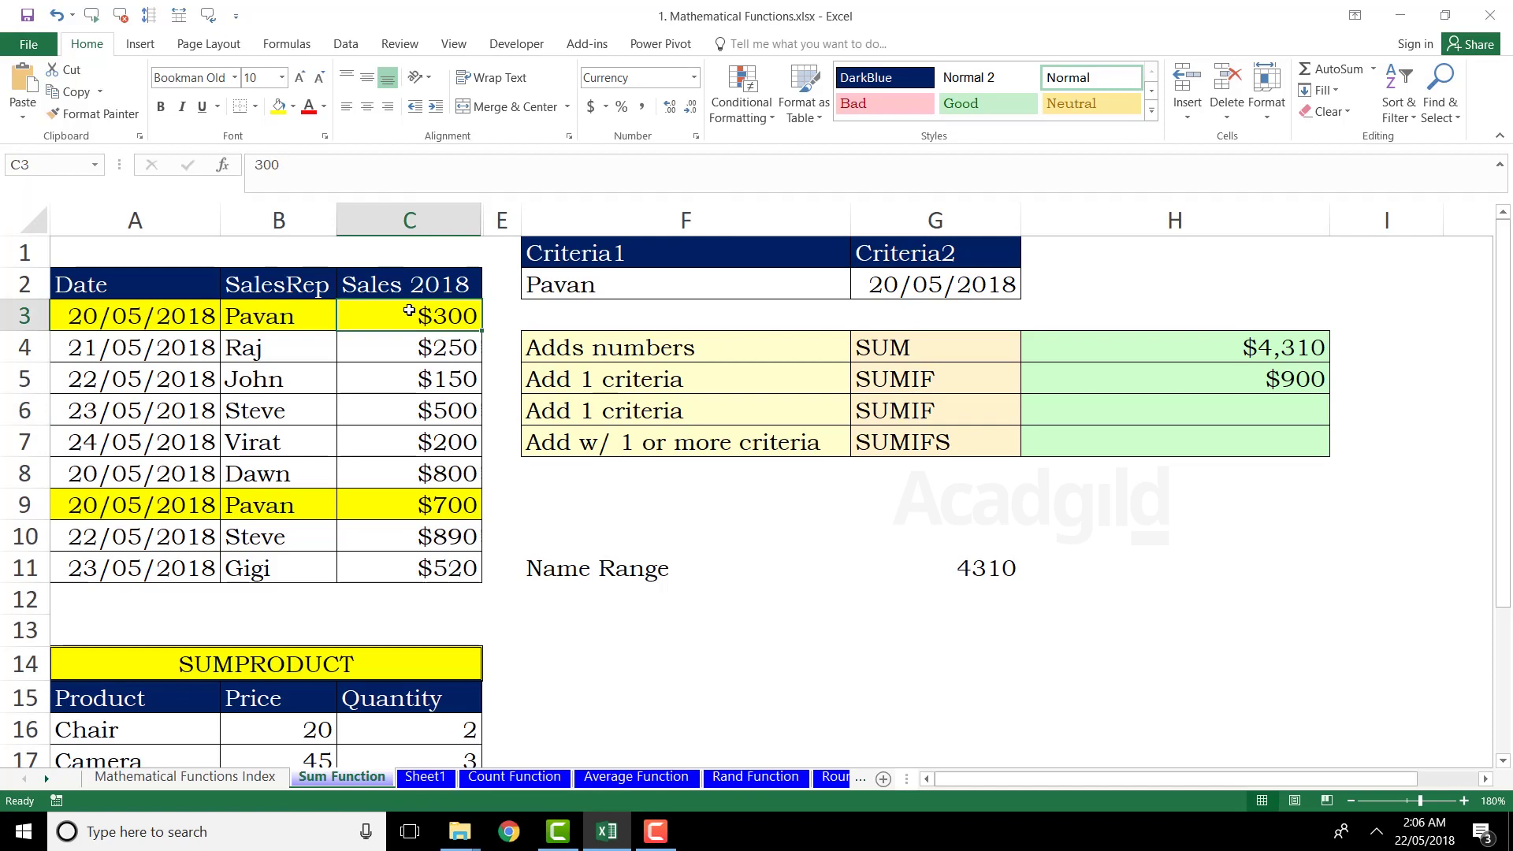
pyautogui.moveTo(409, 310); pyautogui.dragTo(393, 392)
pyautogui.keyDown('ctrl'); pyautogui.click(397, 440); pyautogui.keyUp('ctrl')
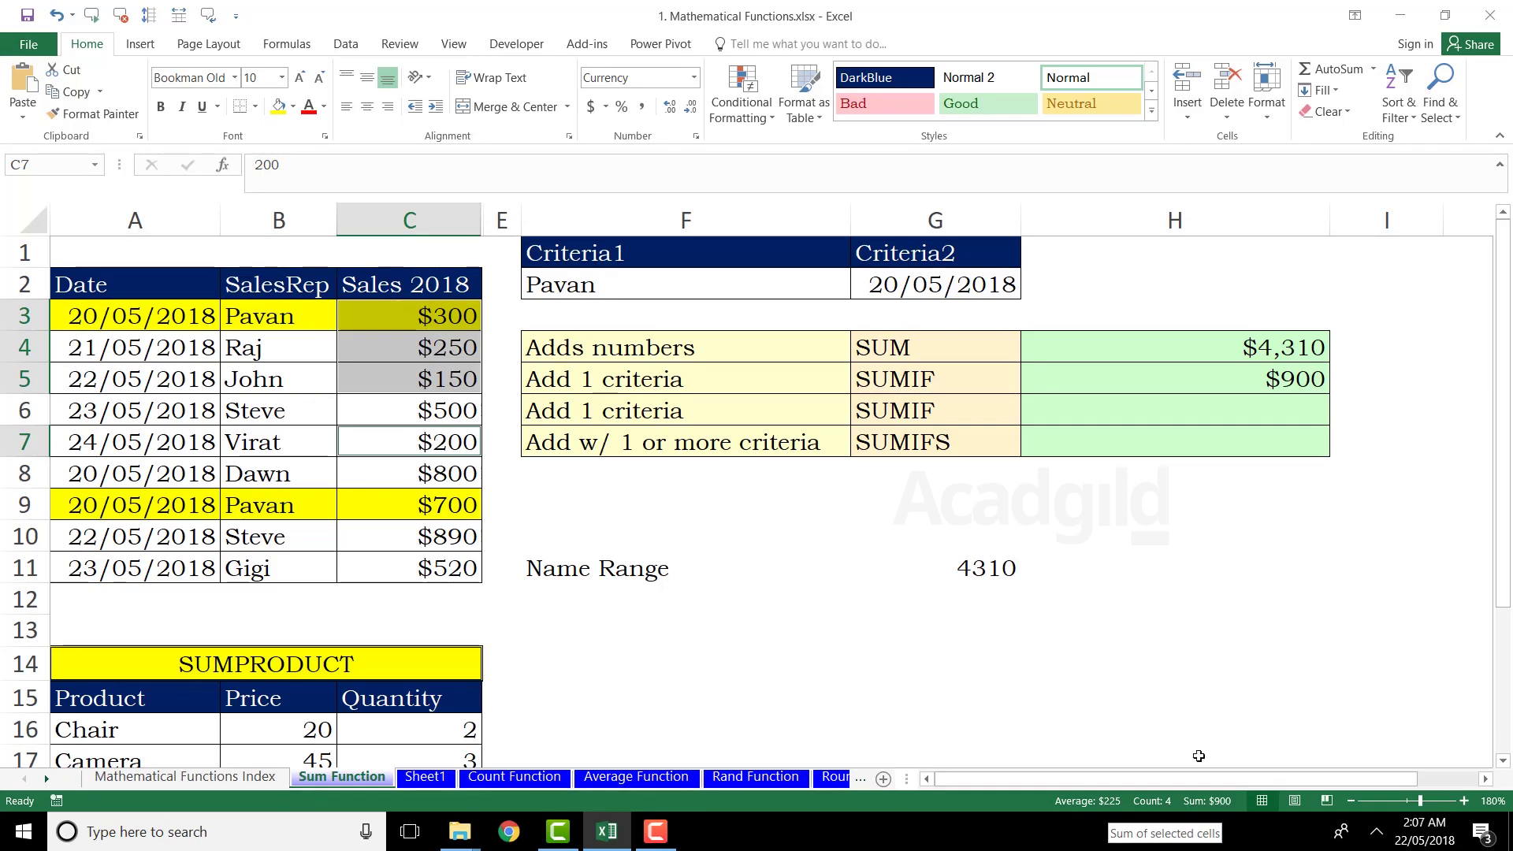
pyautogui.click(1216, 415)
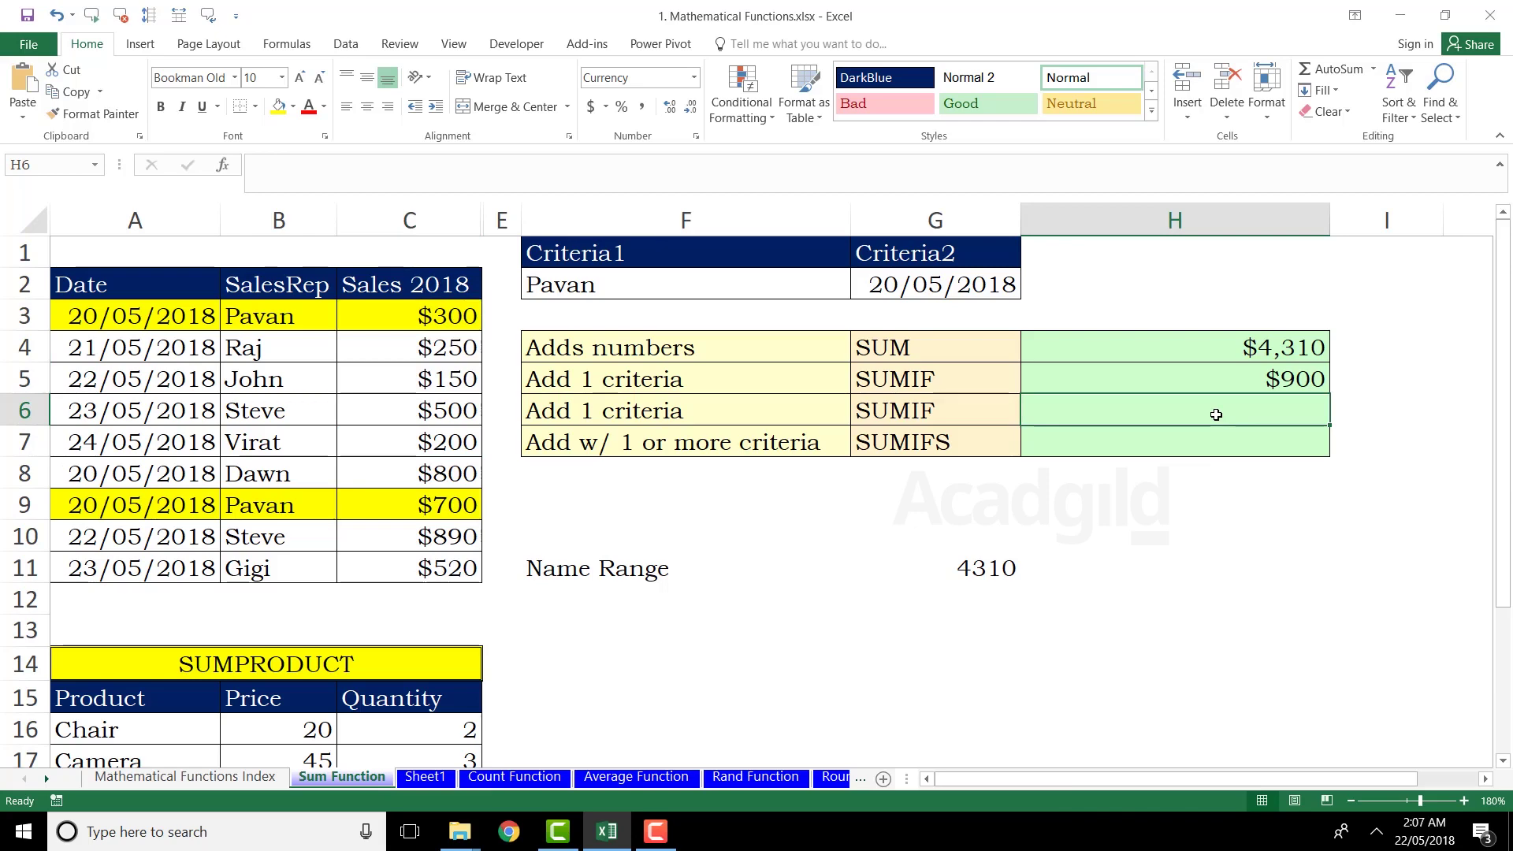
pyautogui.moveTo(416, 316); pyautogui.dragTo(430, 561)
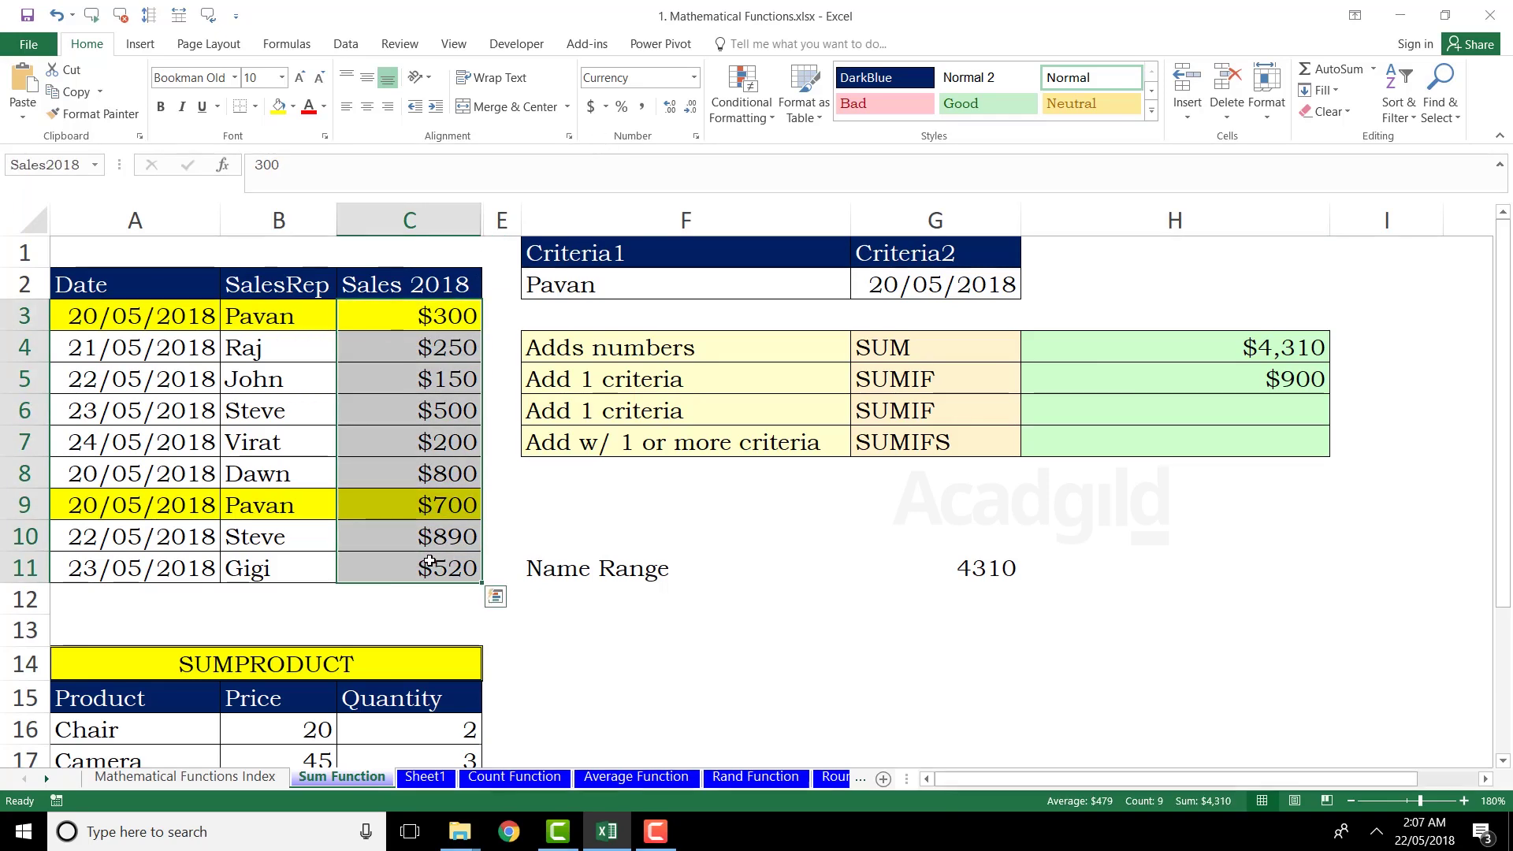
pyautogui.moveTo(265, 308); pyautogui.dragTo(278, 569)
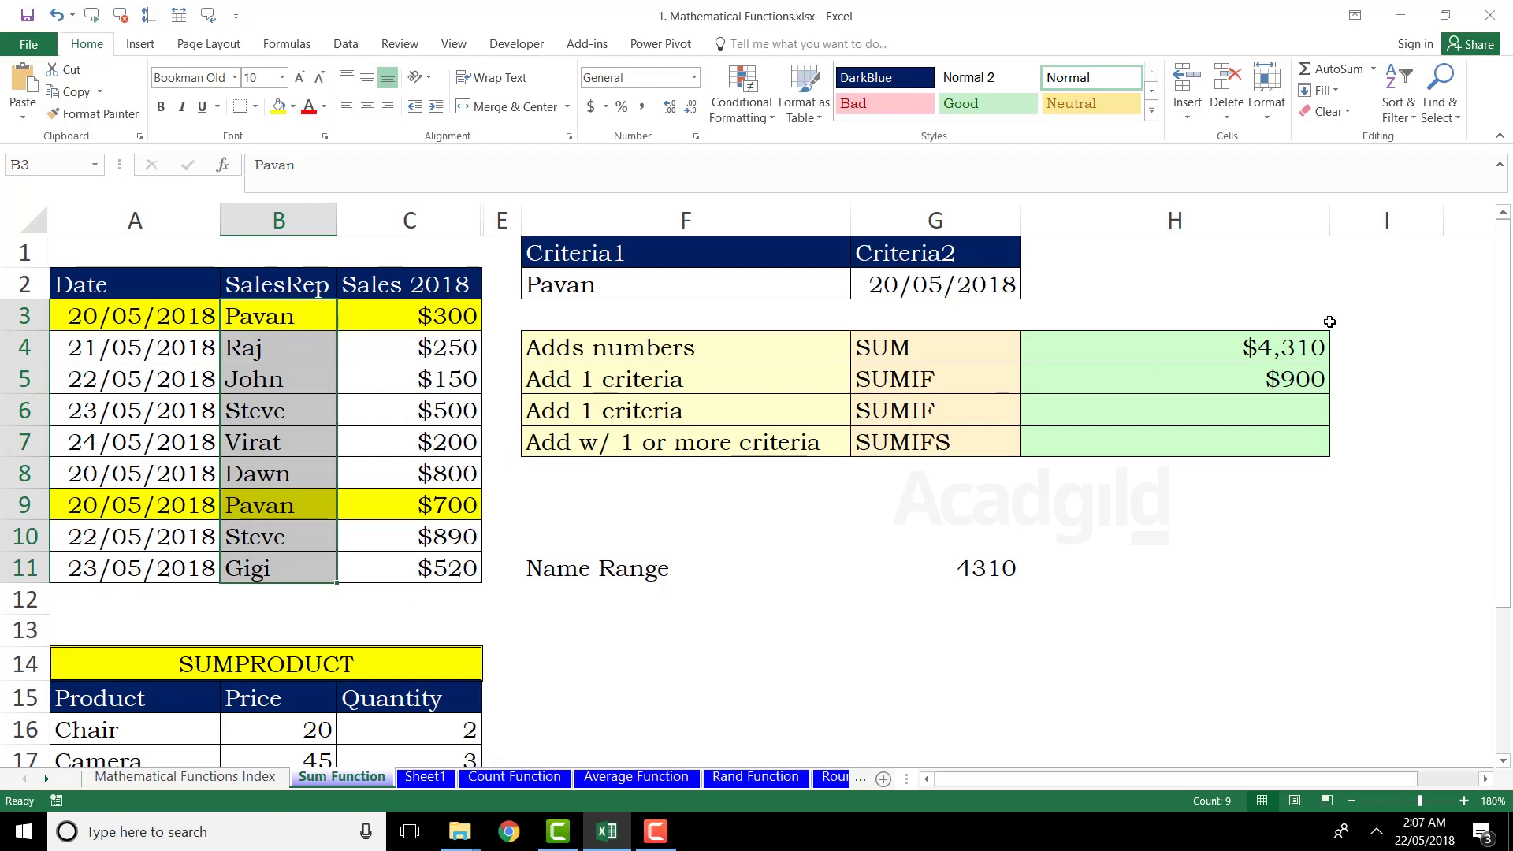
pyautogui.click(1219, 398)
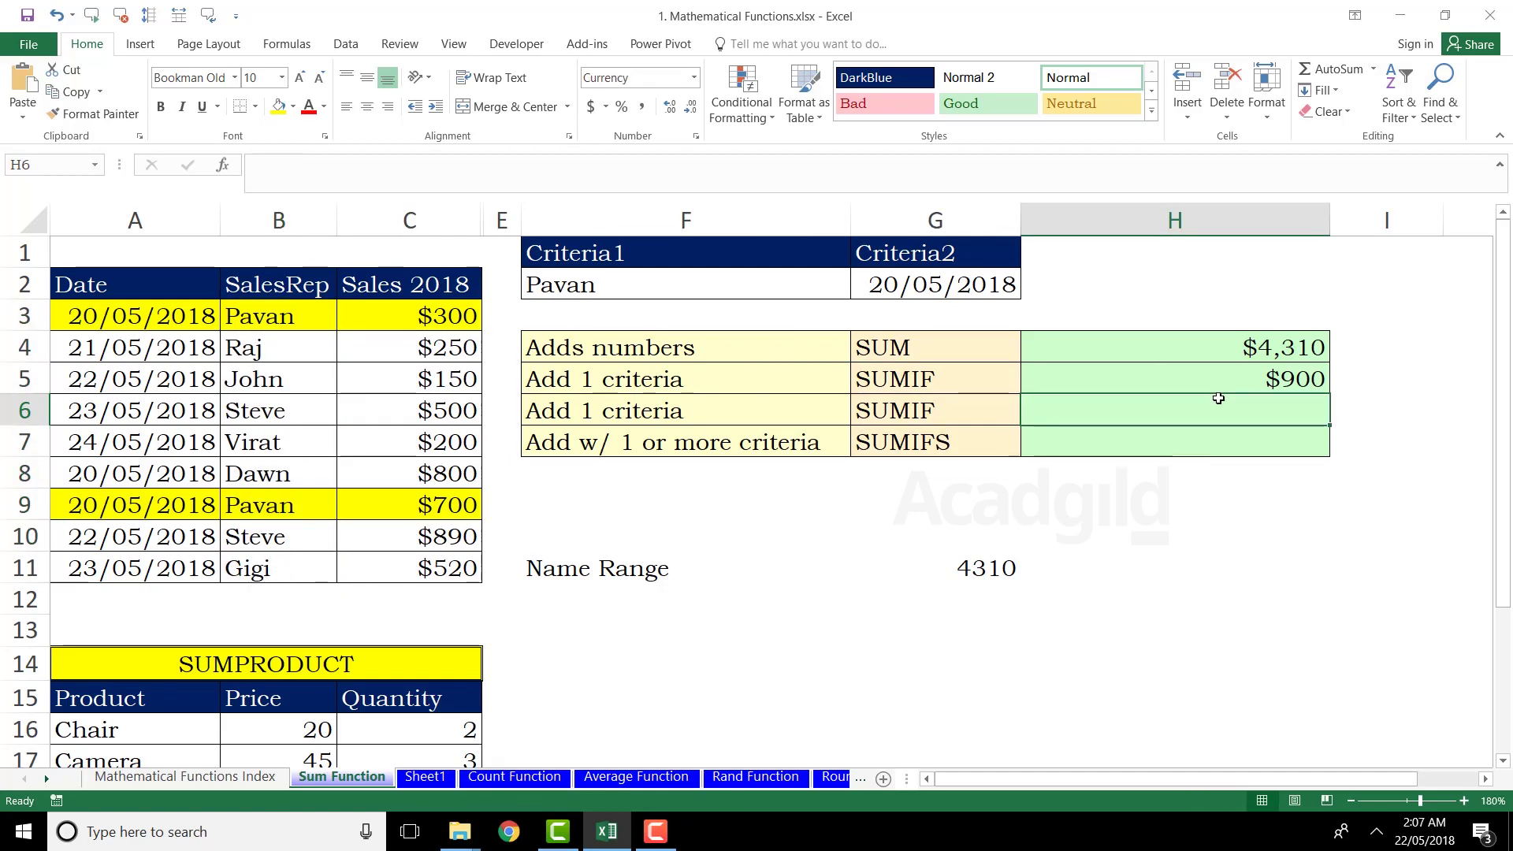
# Enter a SUMIF in H6 totalling Sales2018 for the Criteria1 sales rep in B3:B11, giving $1,000
pyautogui.write('=sumif')
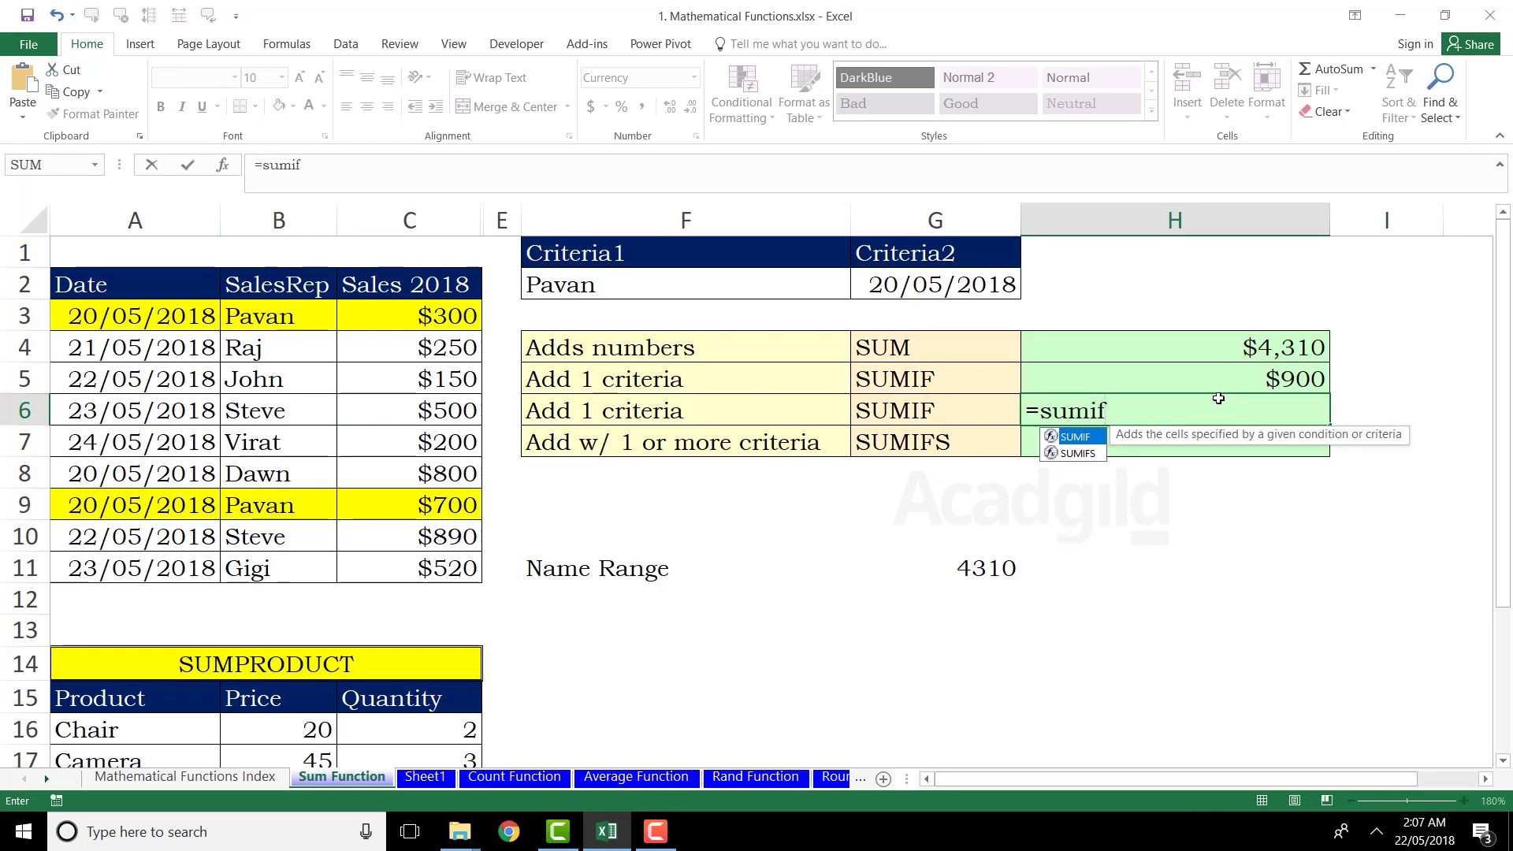
pyautogui.press('Tab')
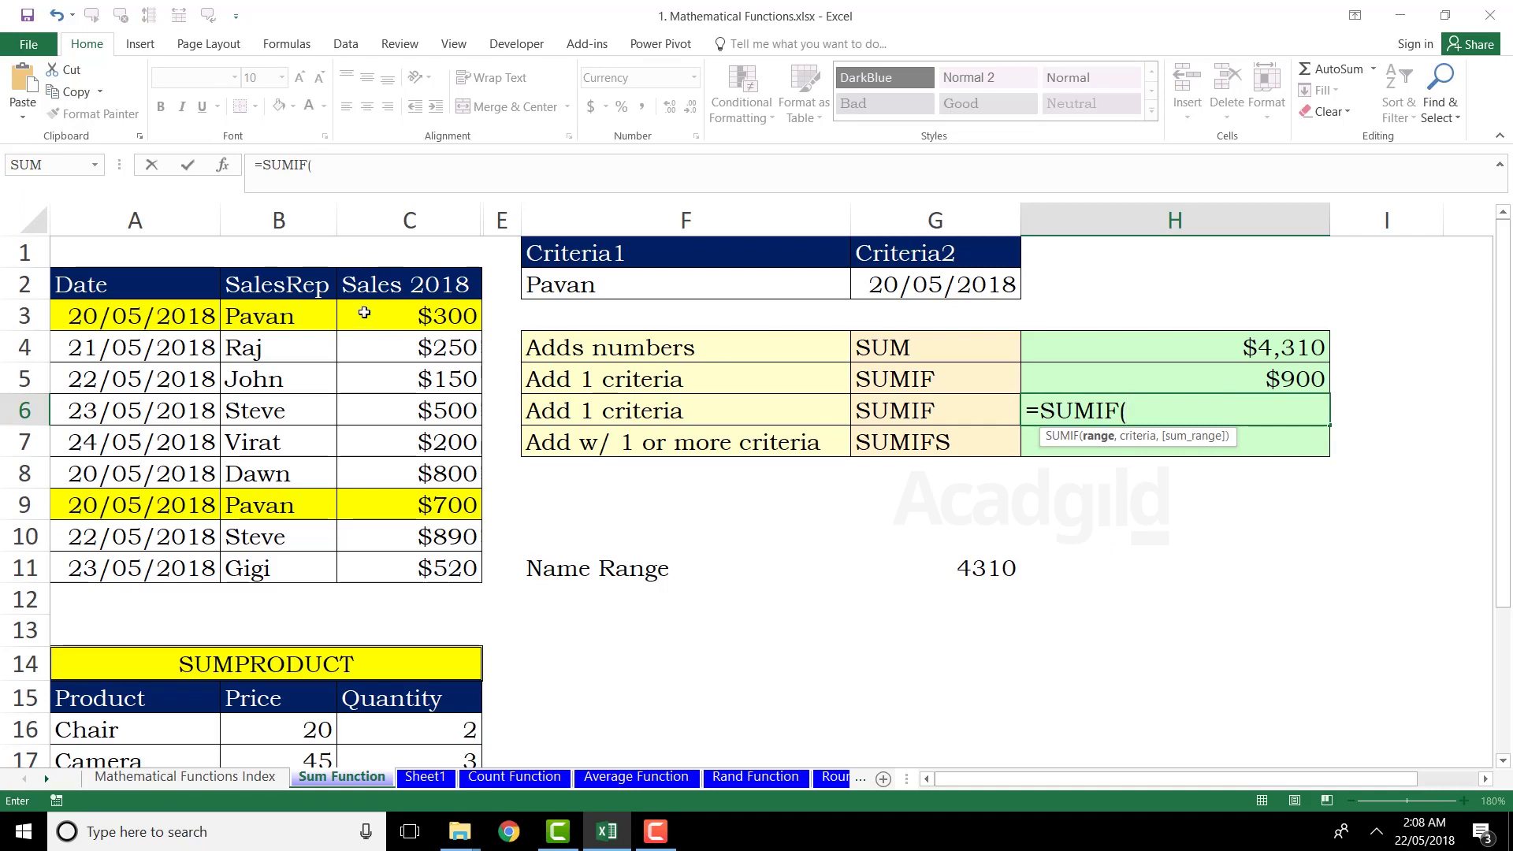
pyautogui.moveTo(292, 316); pyautogui.dragTo(291, 565)
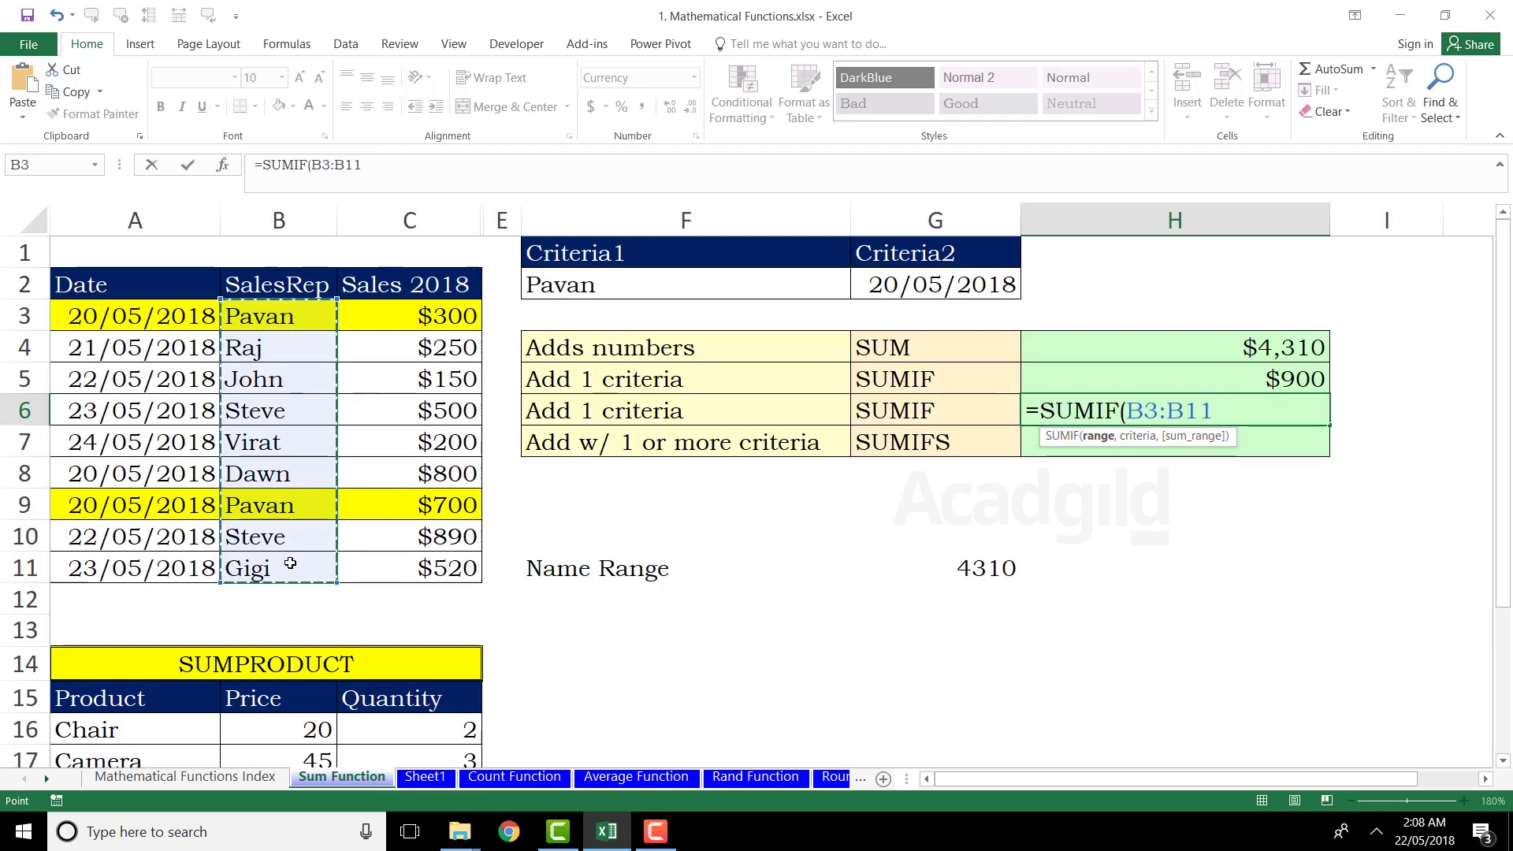
pyautogui.write(',')
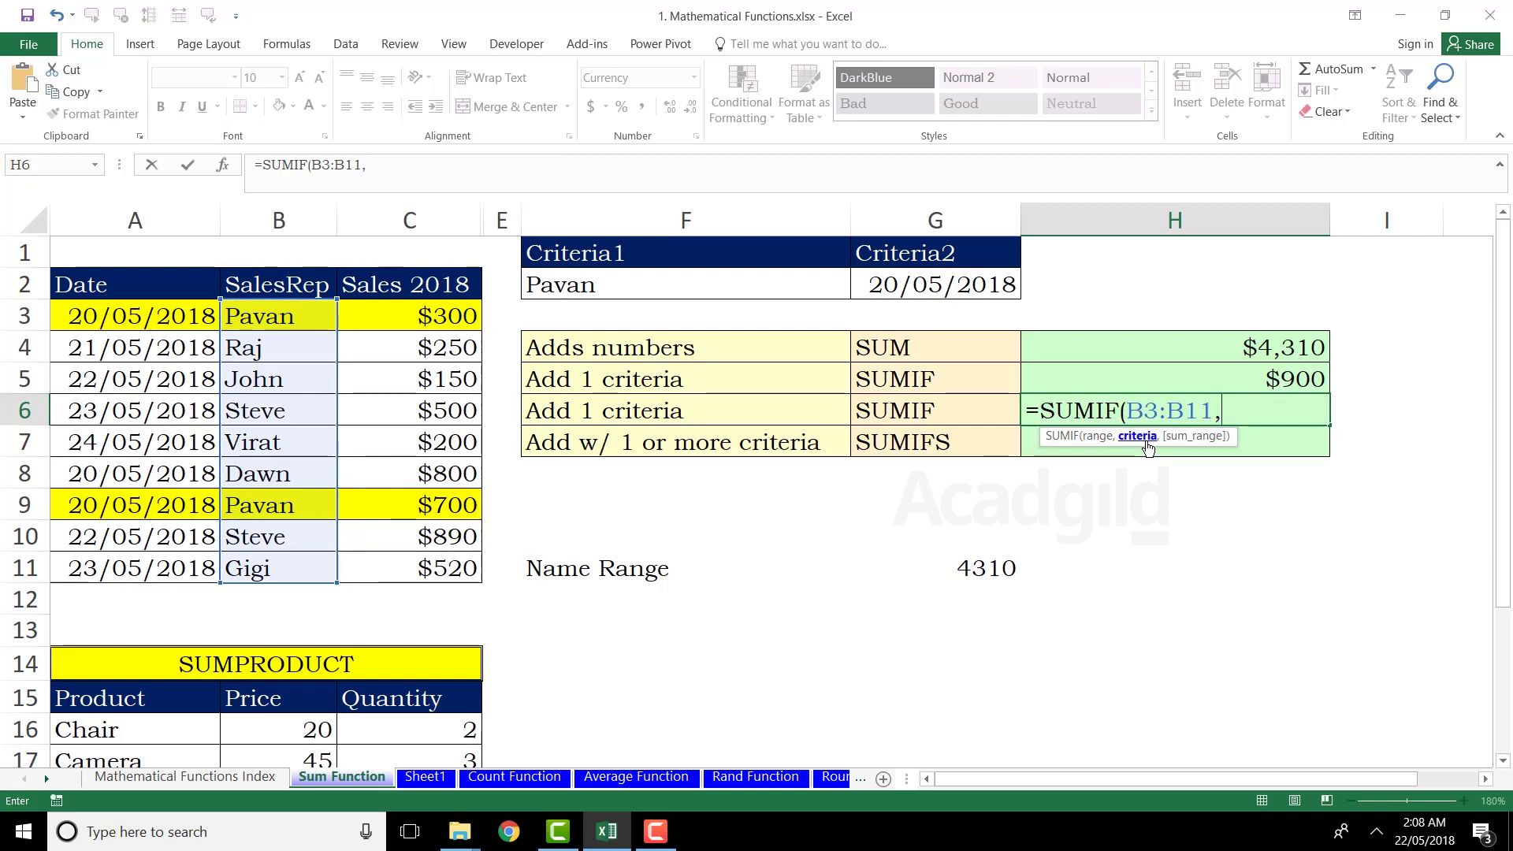
pyautogui.write('"Pavan')
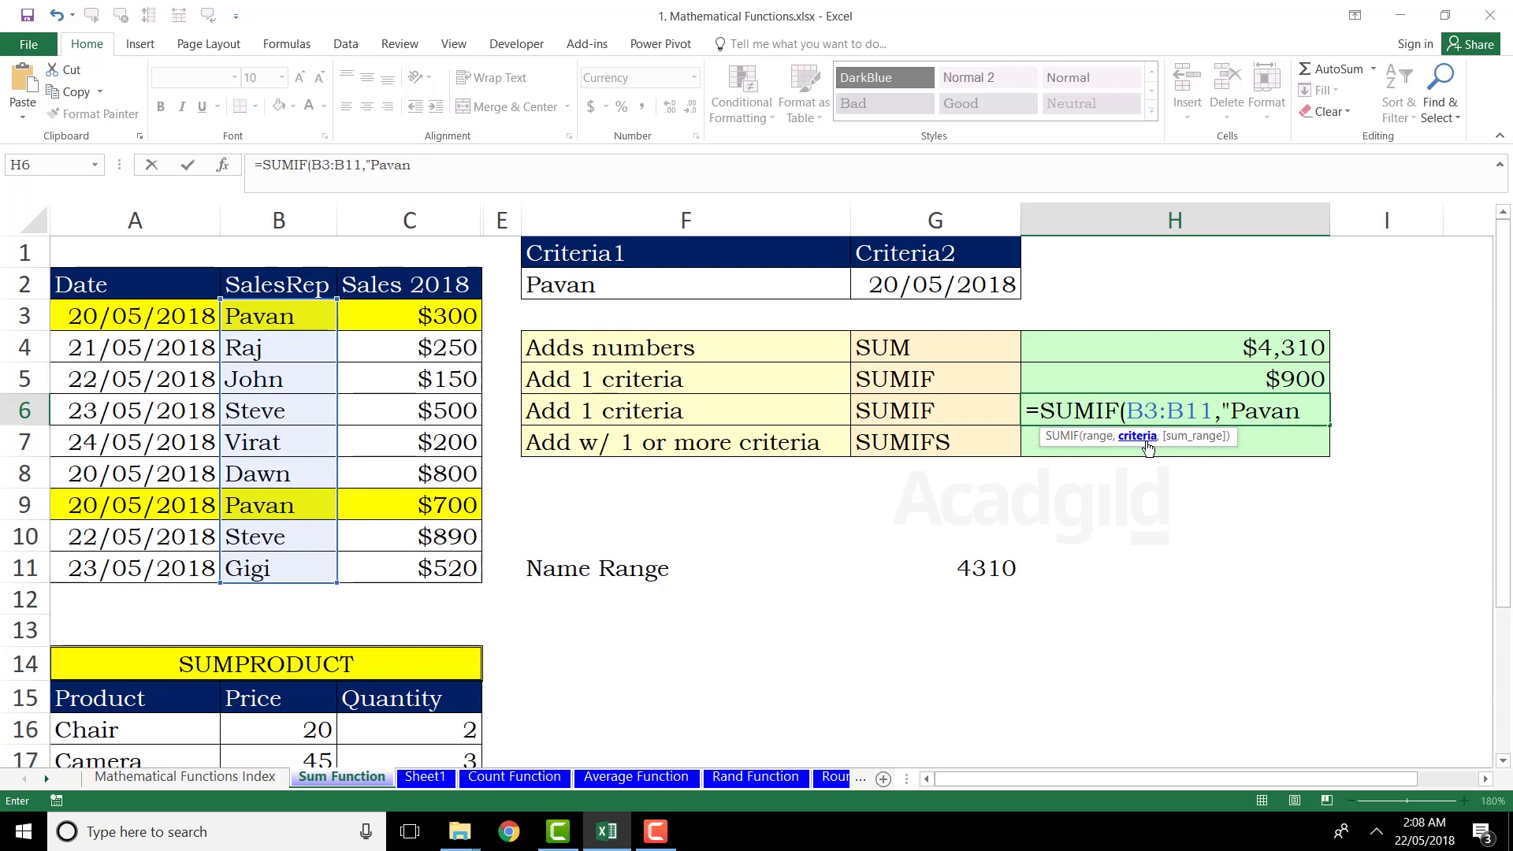
pyautogui.write('"')
pyautogui.write(',')
pyautogui.click(444, 323)
pyautogui.moveTo(441, 347); pyautogui.dragTo(443, 565)
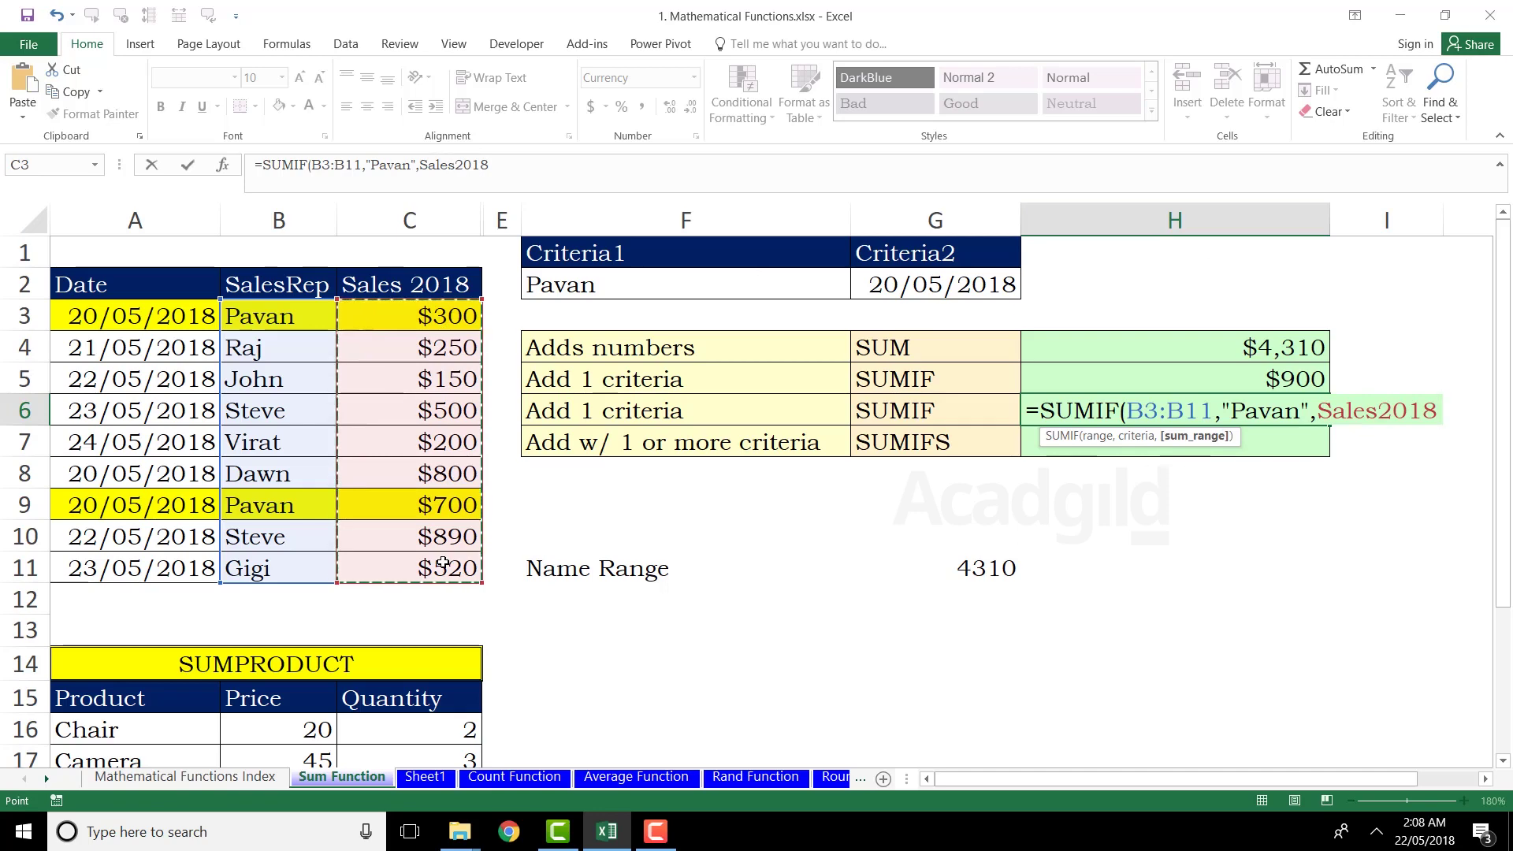
pyautogui.press('Return')
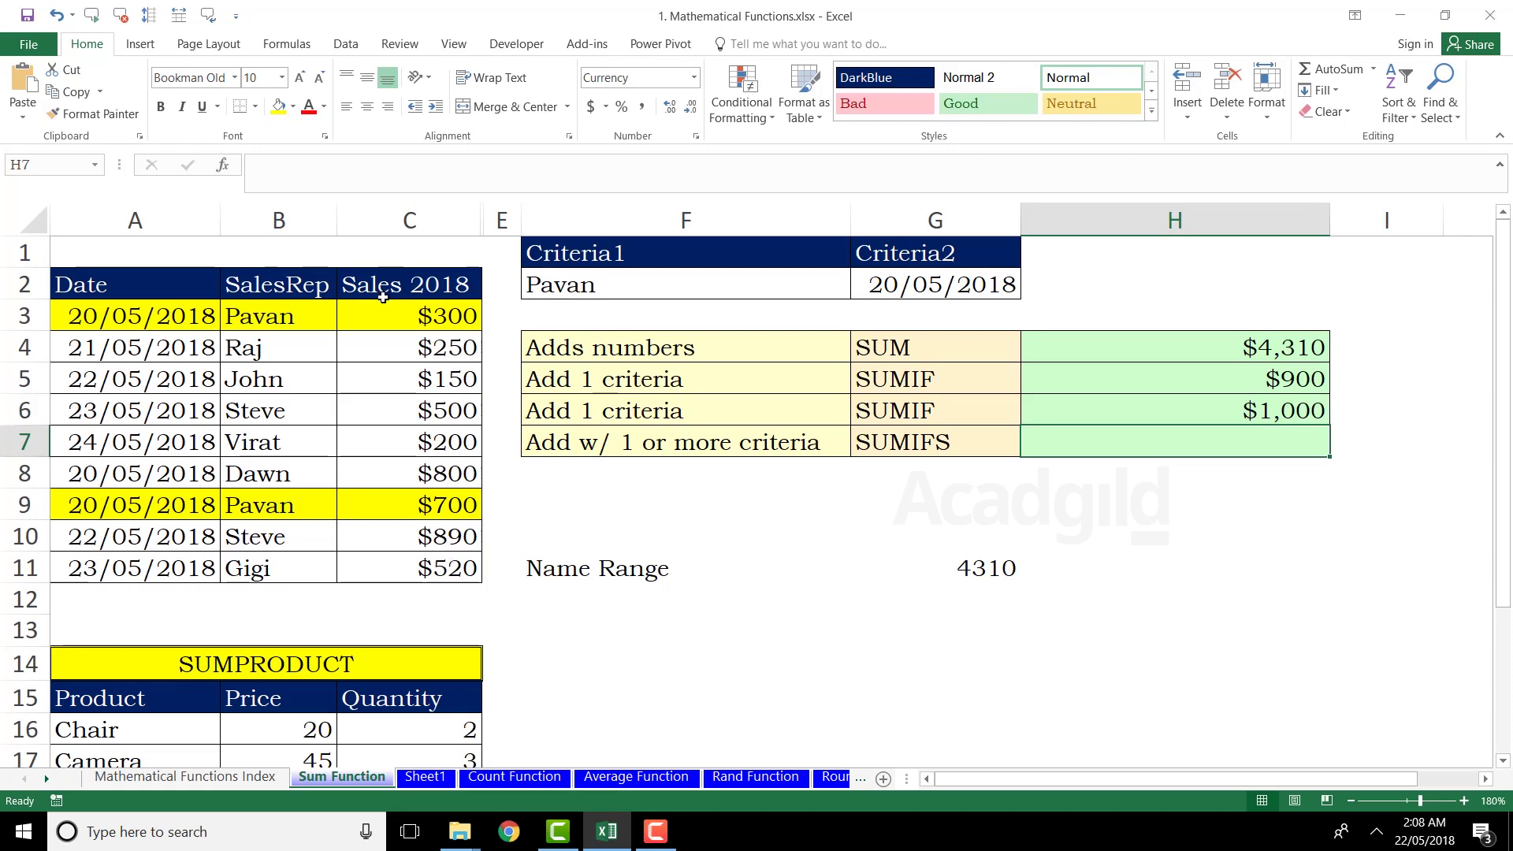
pyautogui.moveTo(290, 316); pyautogui.dragTo(425, 322)
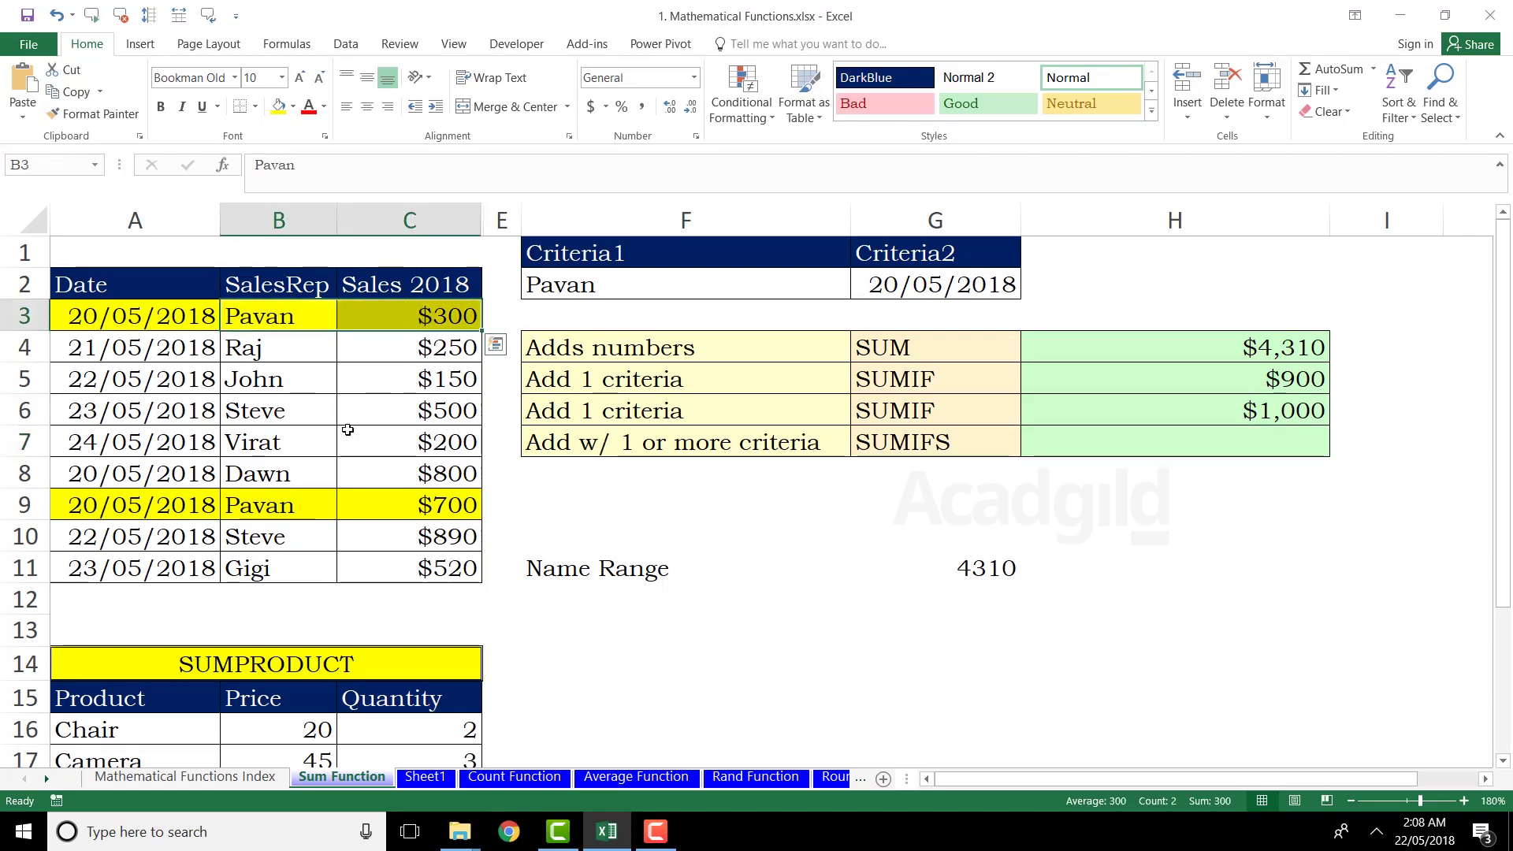
pyautogui.moveTo(289, 508); pyautogui.dragTo(459, 507)
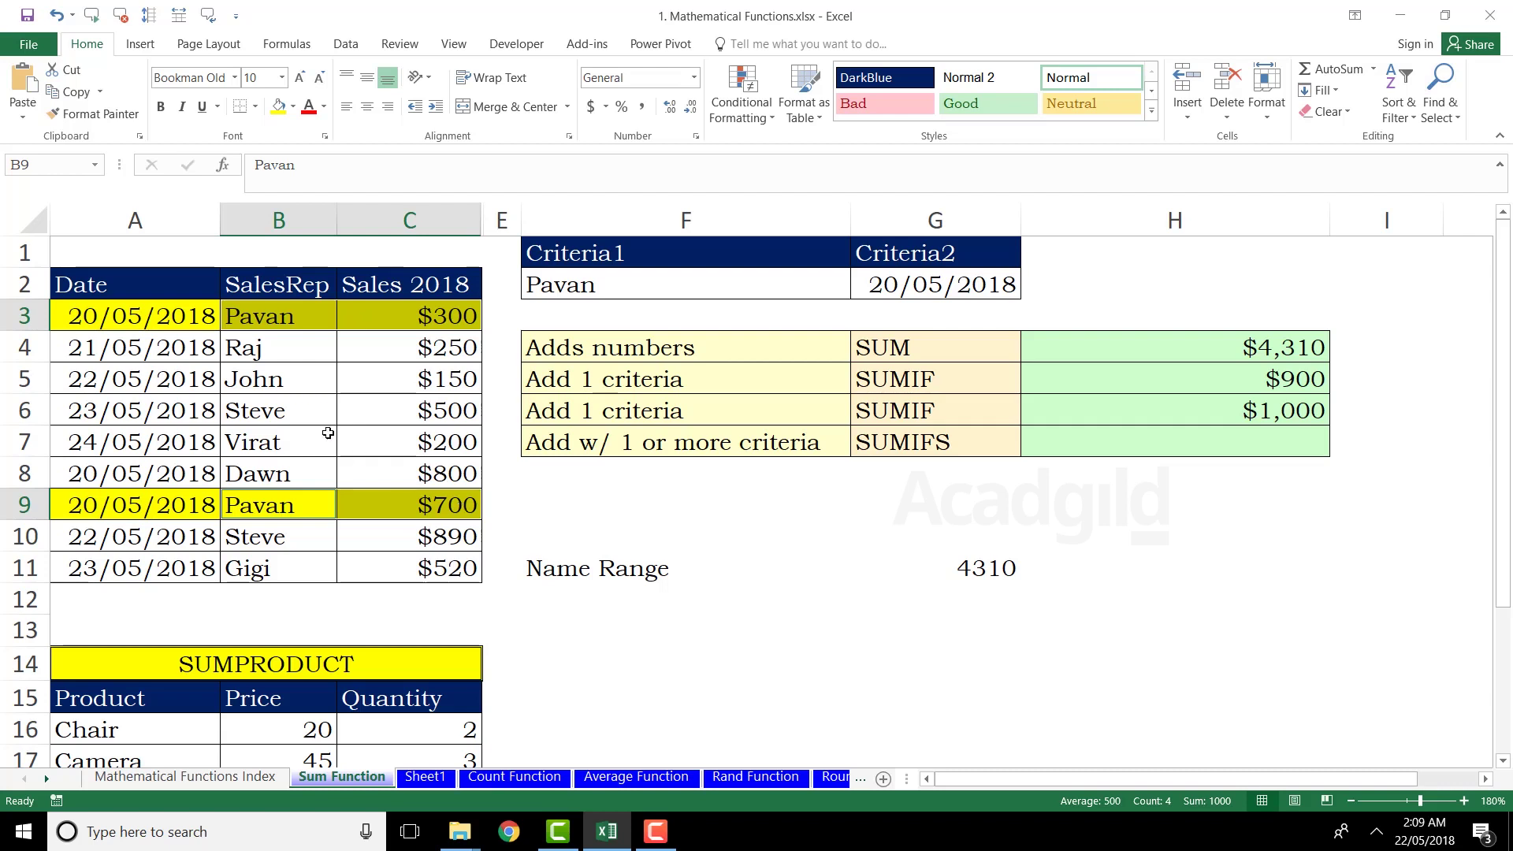
pyautogui.moveTo(674, 254); pyautogui.dragTo(755, 284)
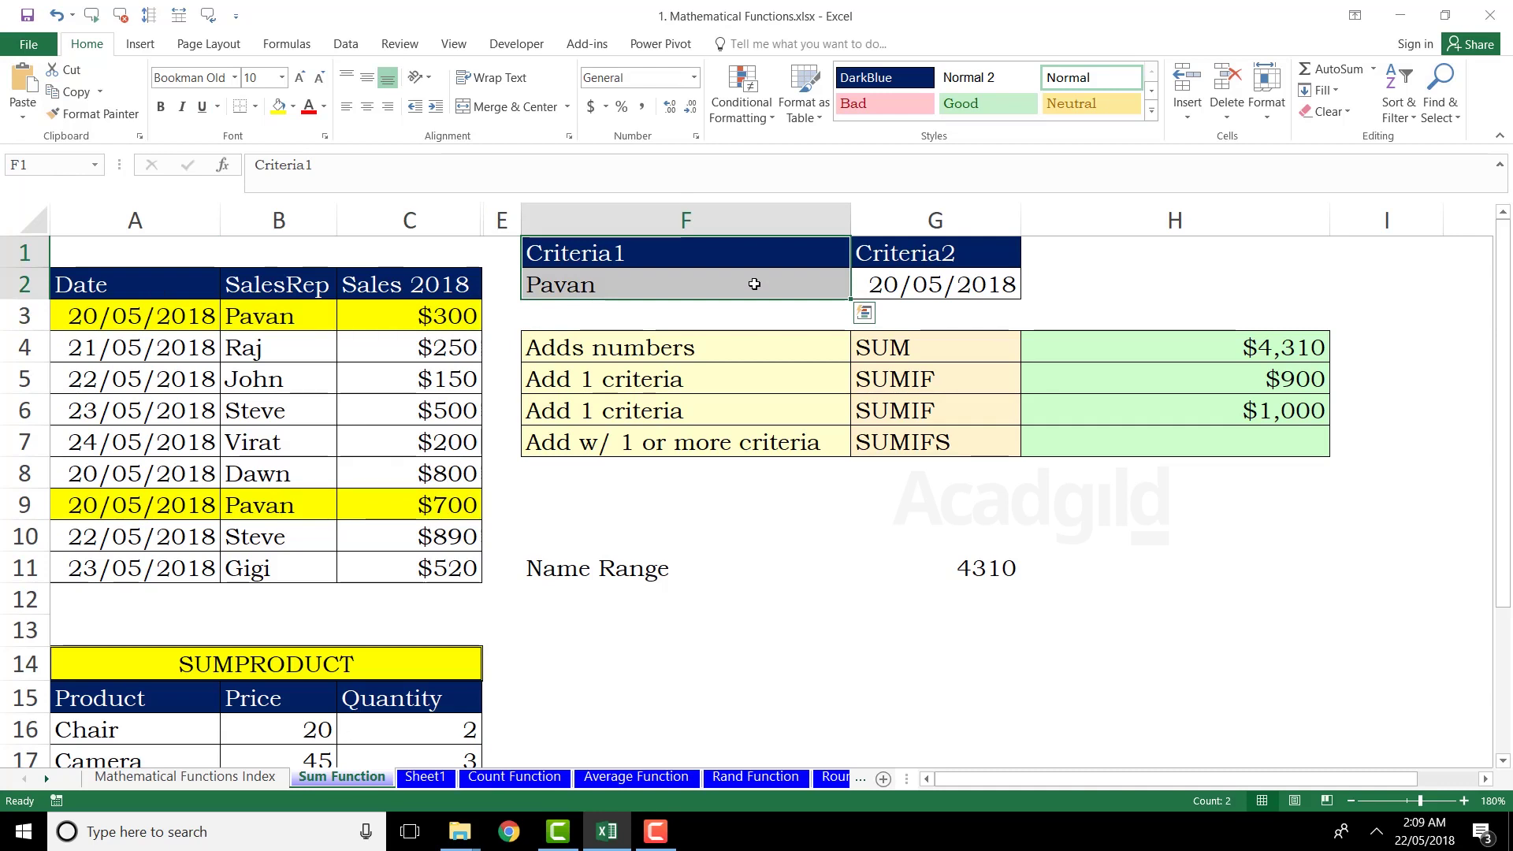
pyautogui.moveTo(926, 251); pyautogui.dragTo(927, 277)
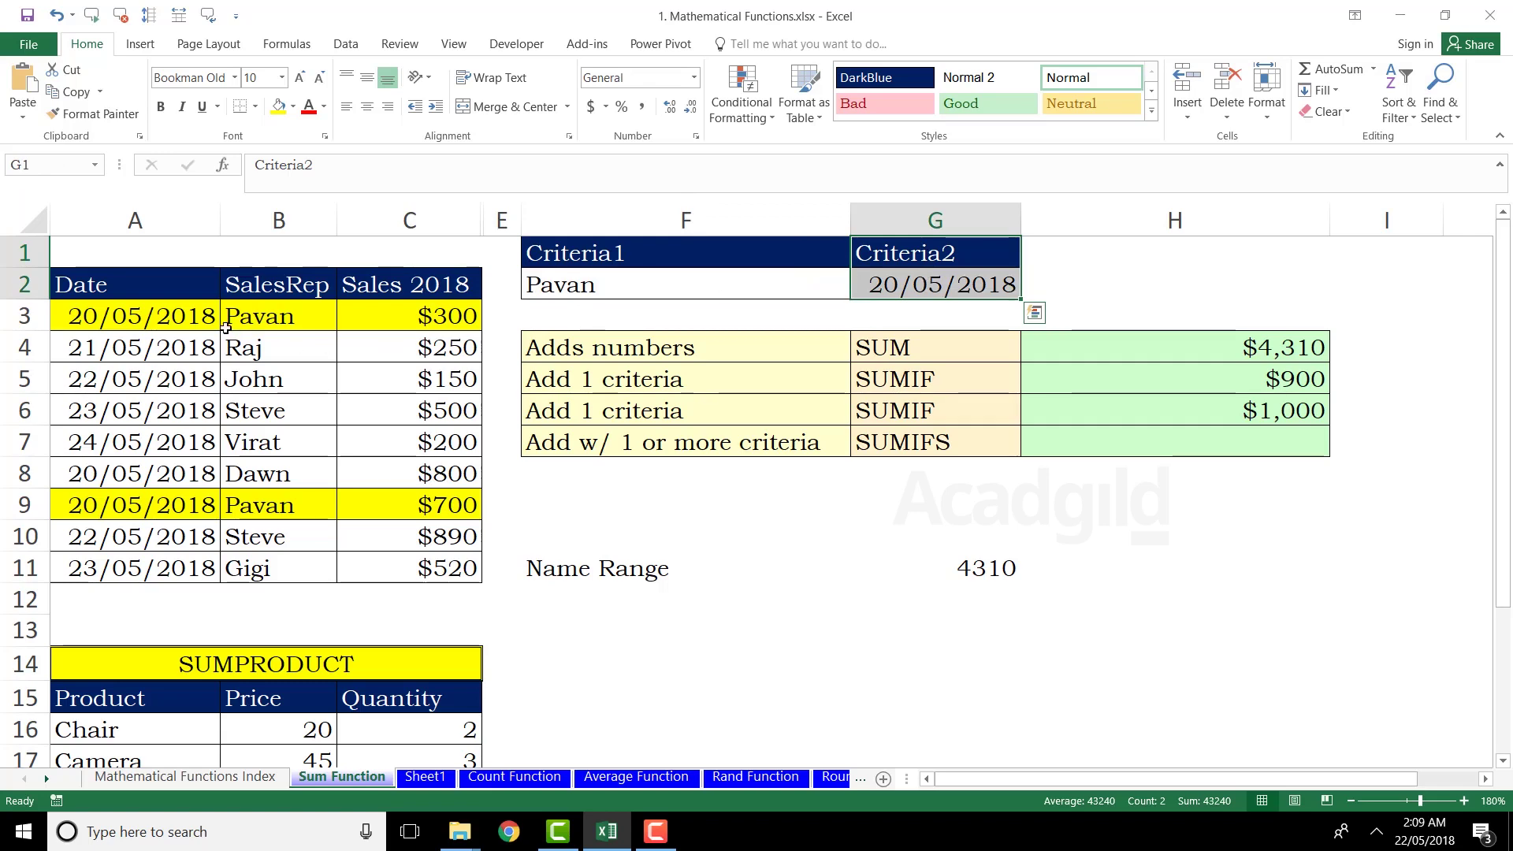
pyautogui.moveTo(162, 317); pyautogui.dragTo(168, 555)
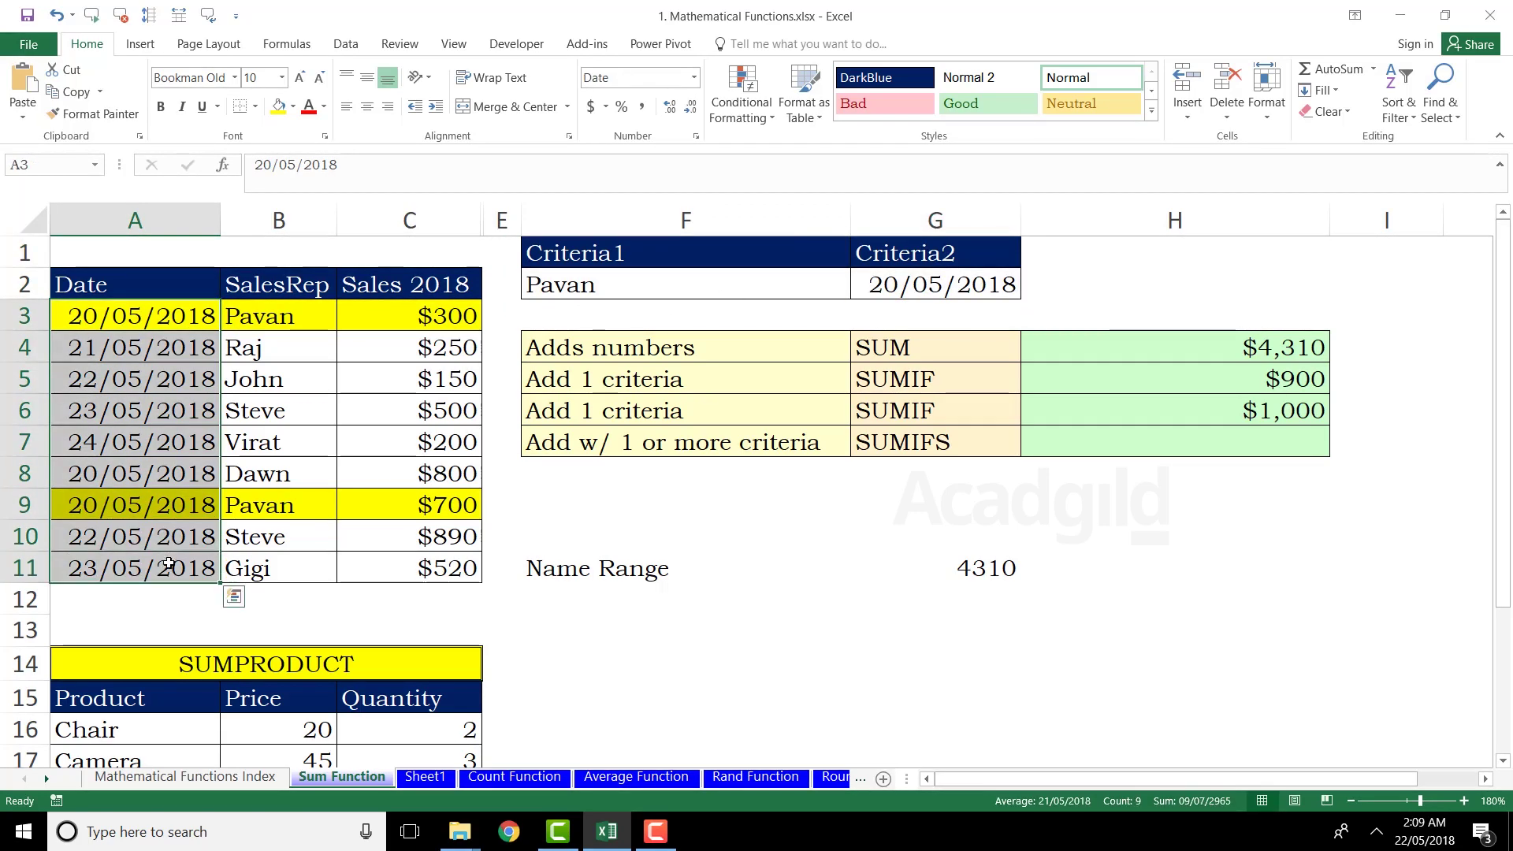
pyautogui.moveTo(281, 315); pyautogui.dragTo(282, 569)
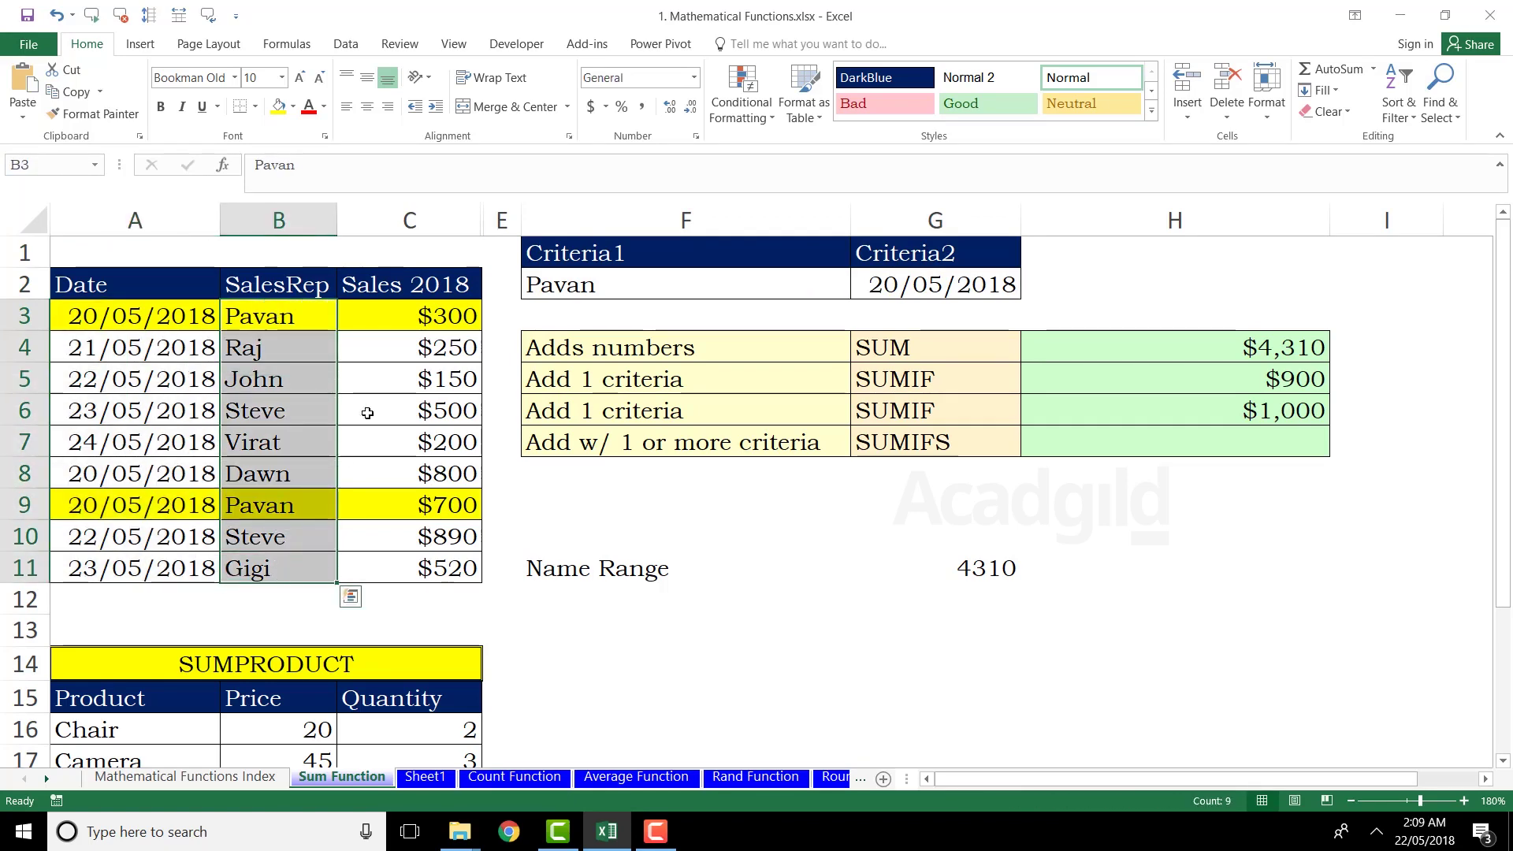
pyautogui.moveTo(417, 316); pyautogui.dragTo(429, 578)
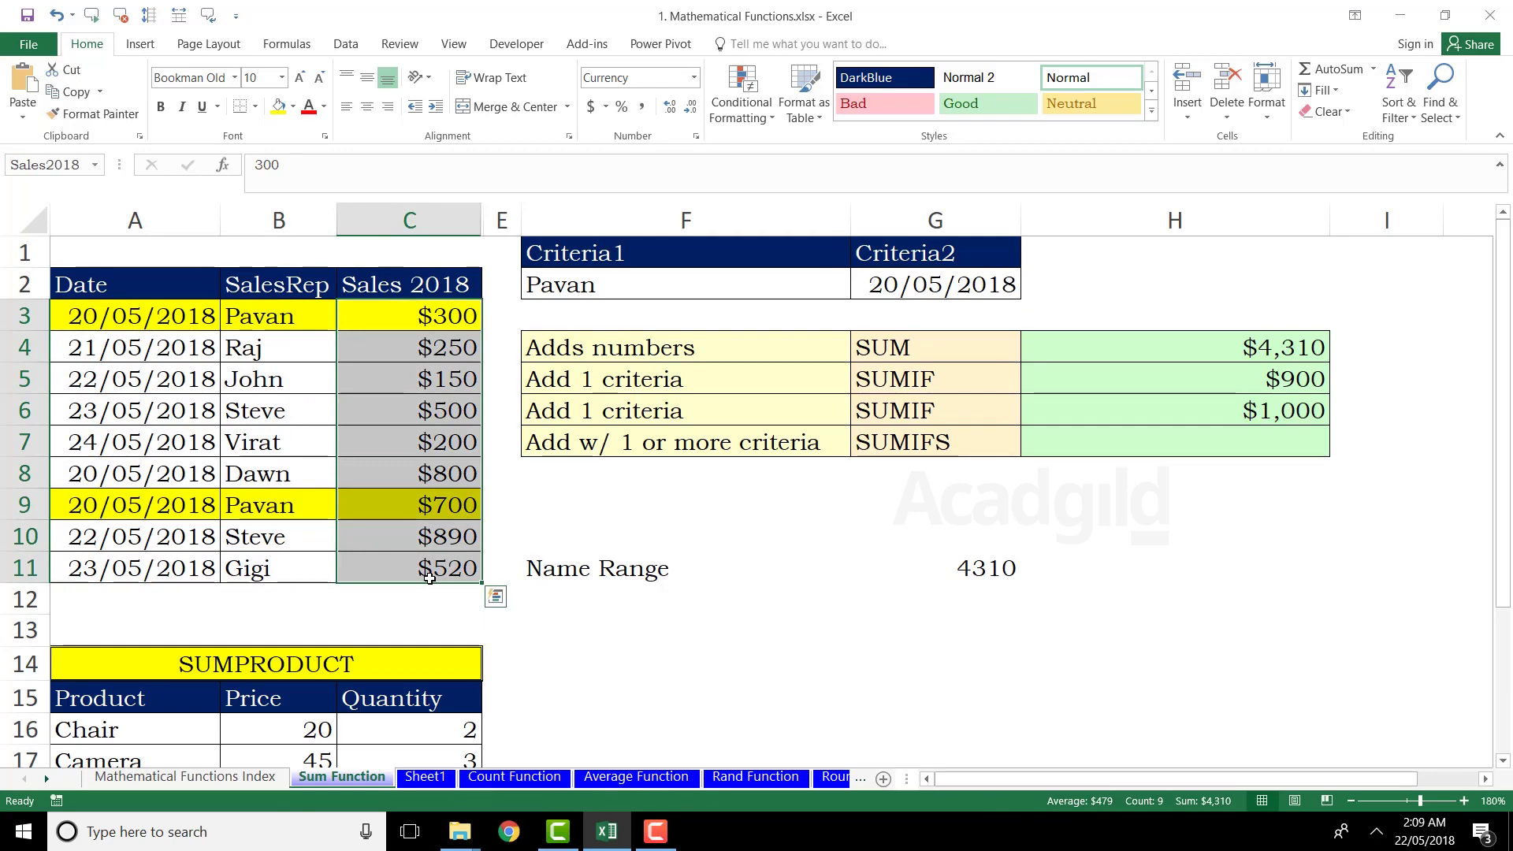
pyautogui.doubleClick(1089, 451)
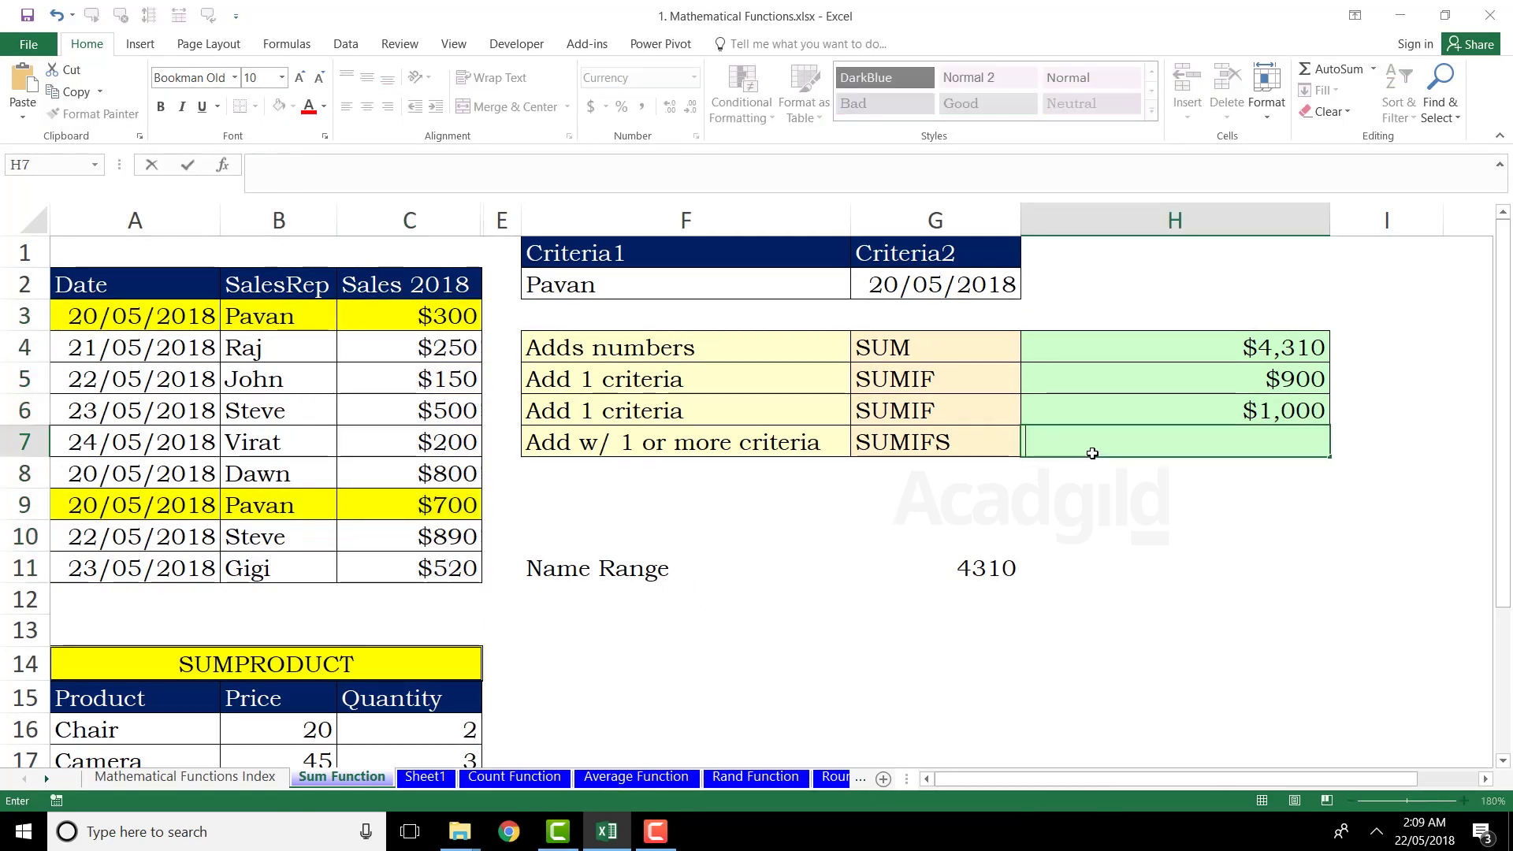
# Start a SUMIFS in H7 summing Sales2018 where SalesRep B3:B11 matches F2
pyautogui.write('=sumifs')
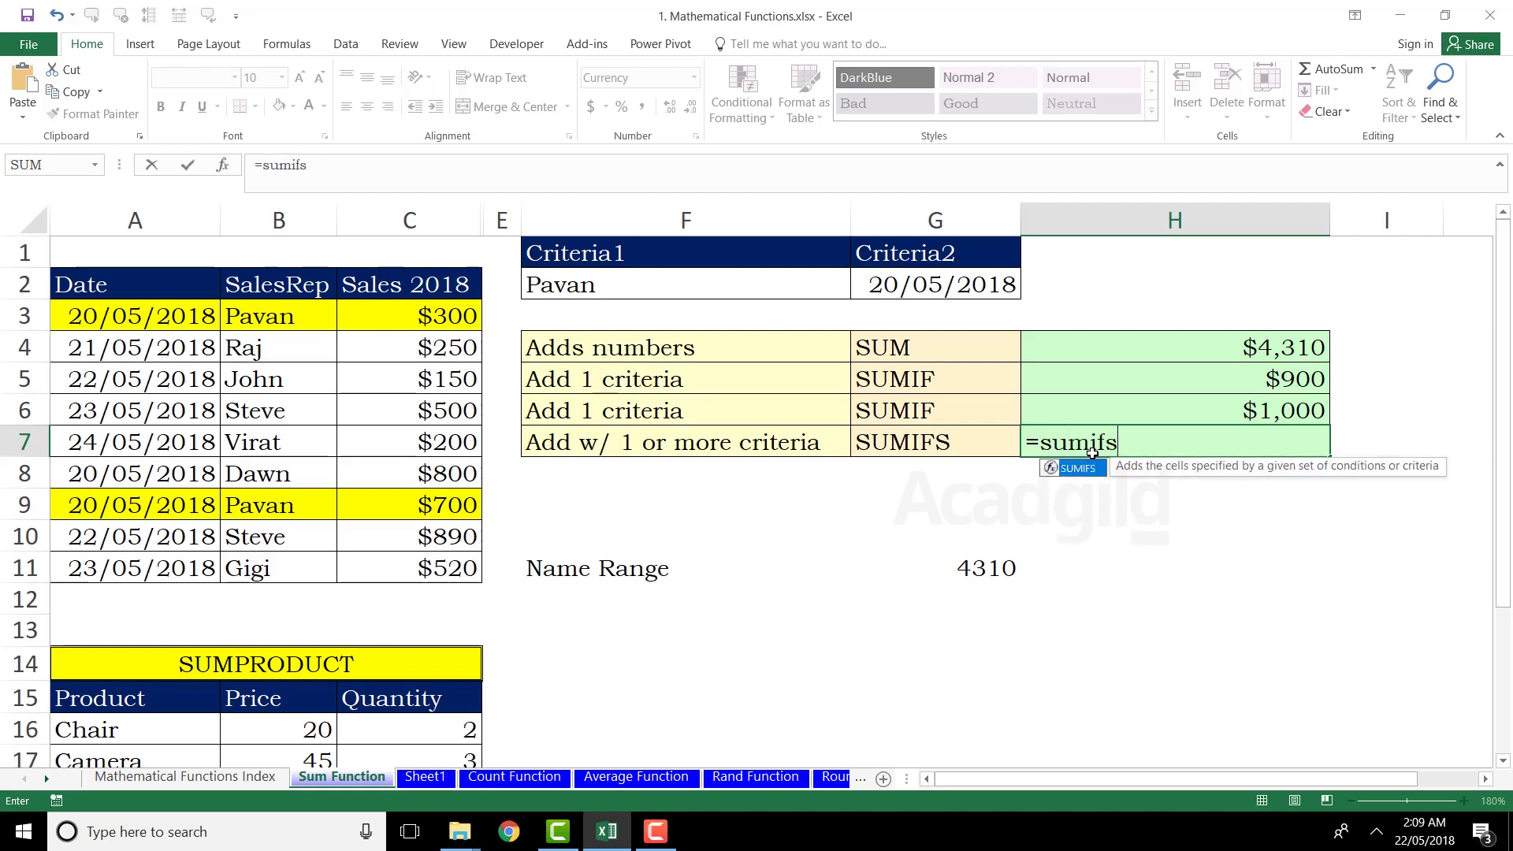
pyautogui.press('Tab')
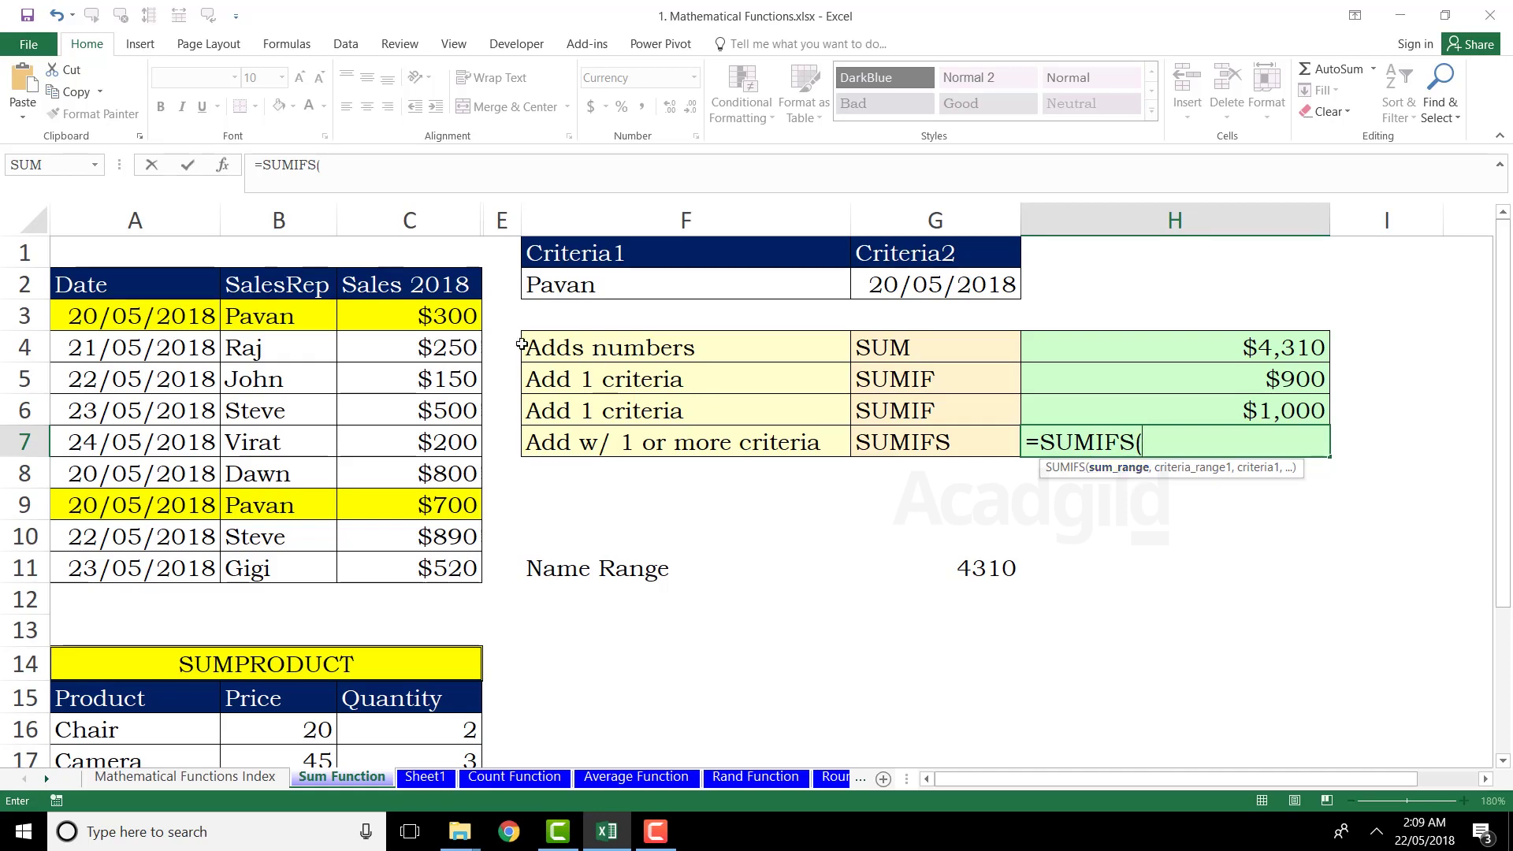
pyautogui.moveTo(461, 315); pyautogui.dragTo(473, 569)
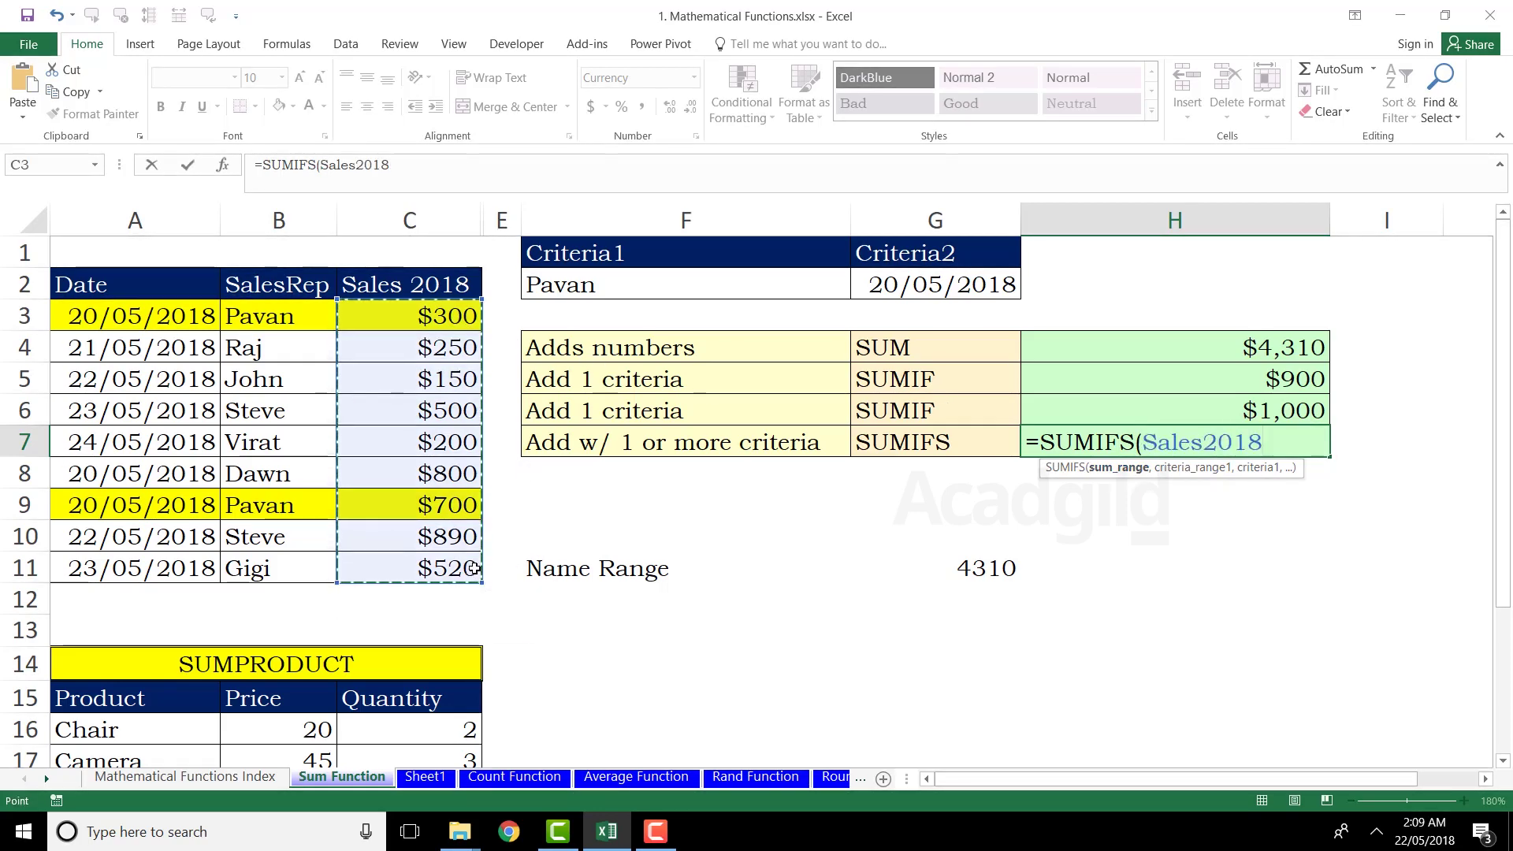
pyautogui.write(',')
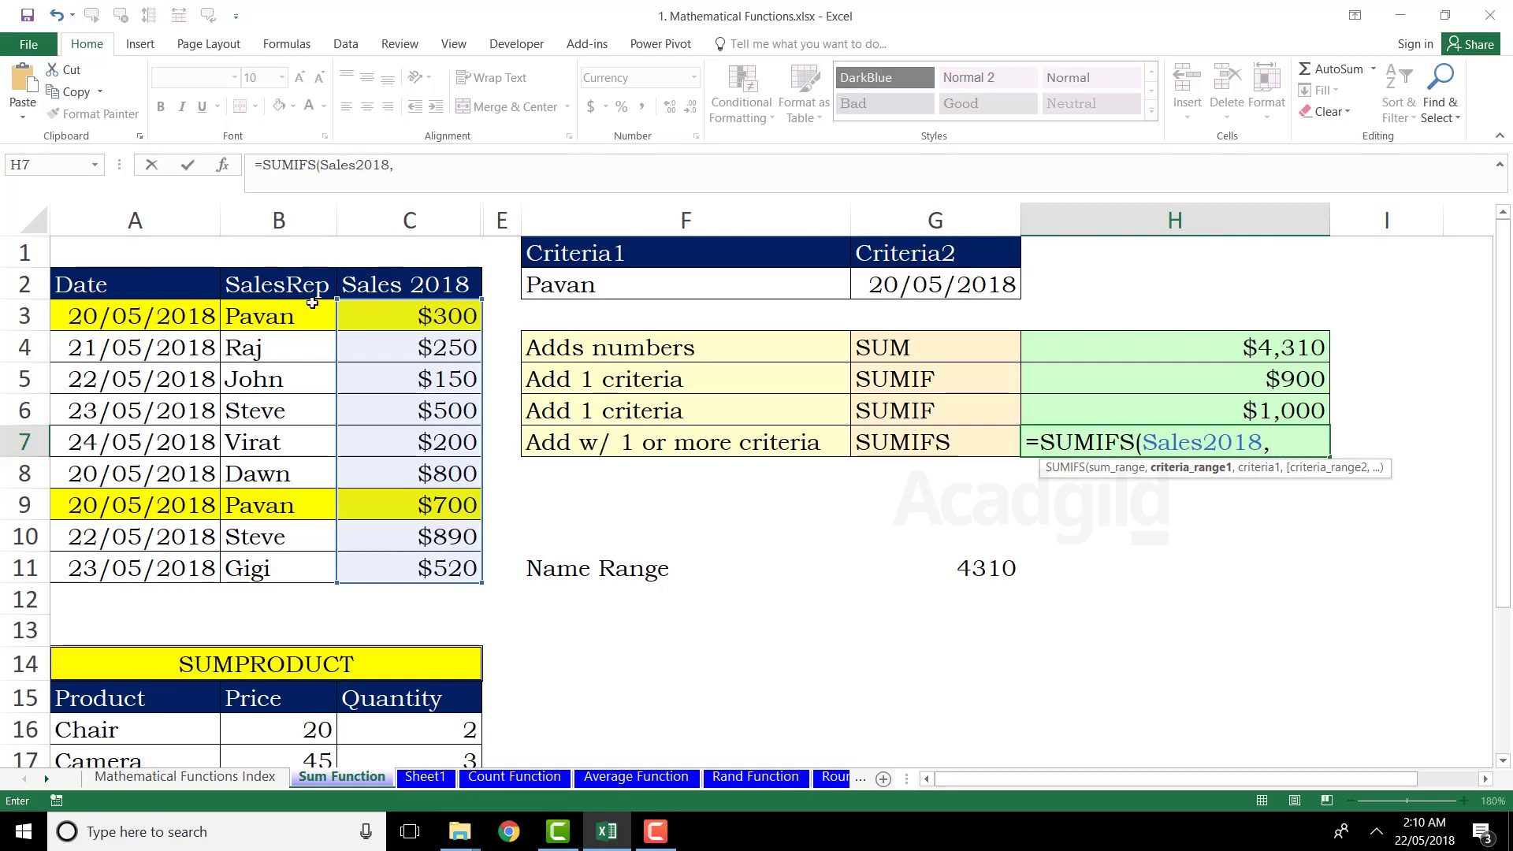
pyautogui.moveTo(290, 319); pyautogui.dragTo(290, 552)
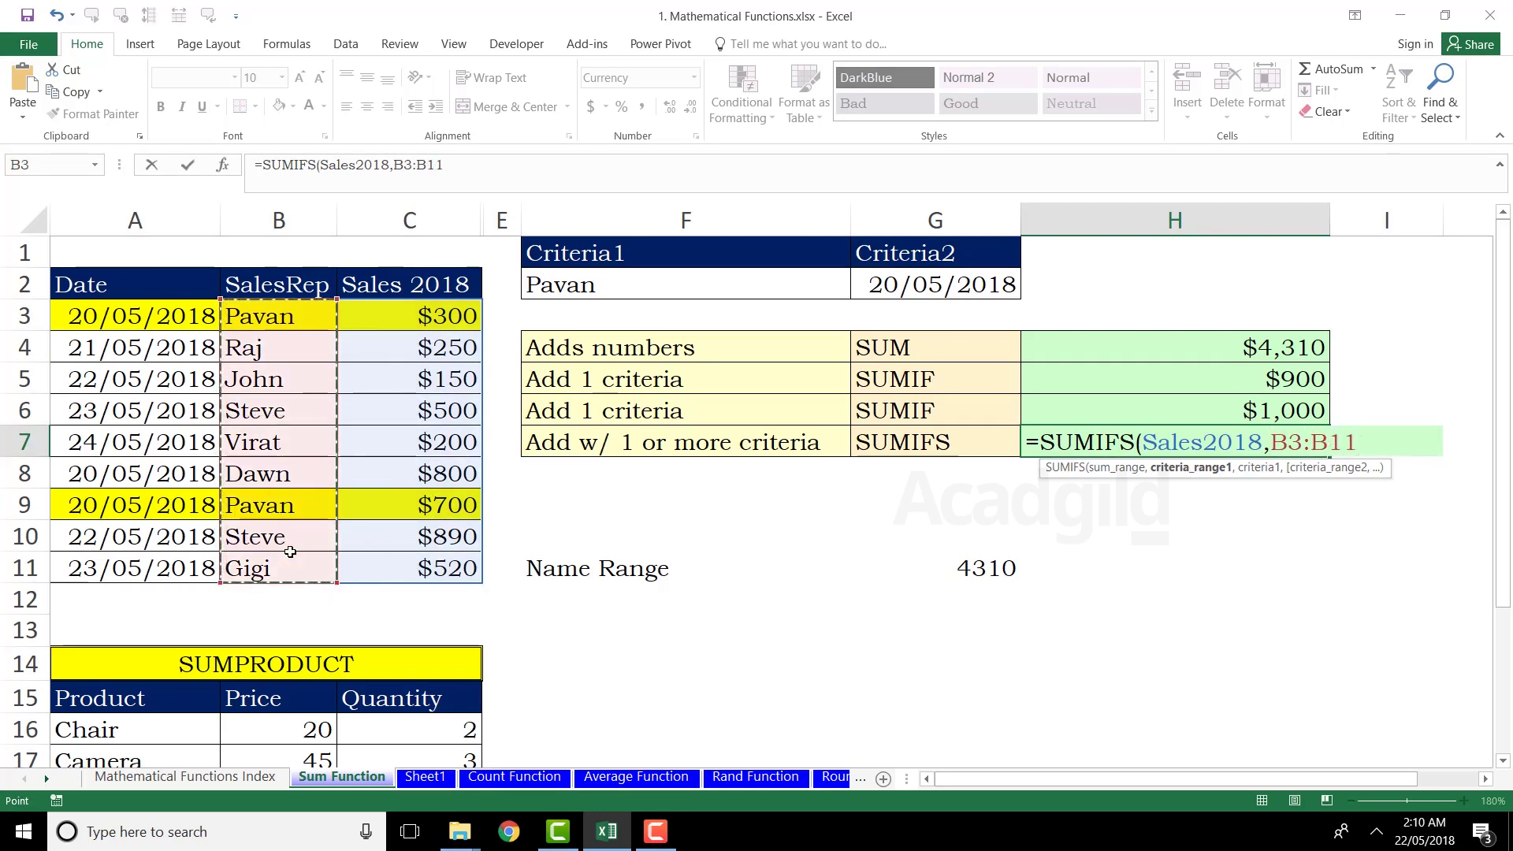
pyautogui.write(',')
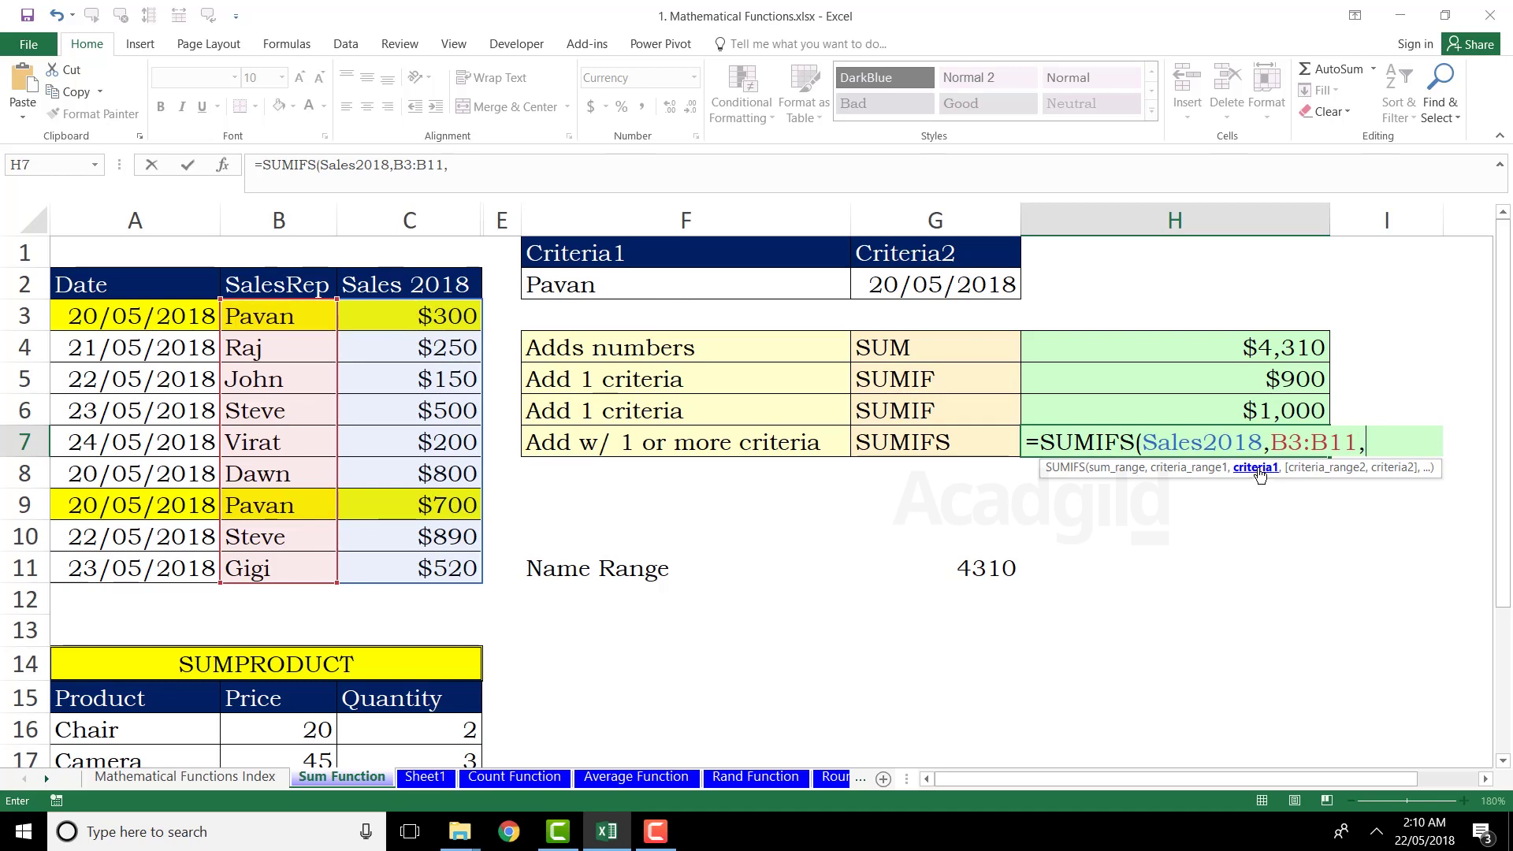
pyautogui.click(712, 281)
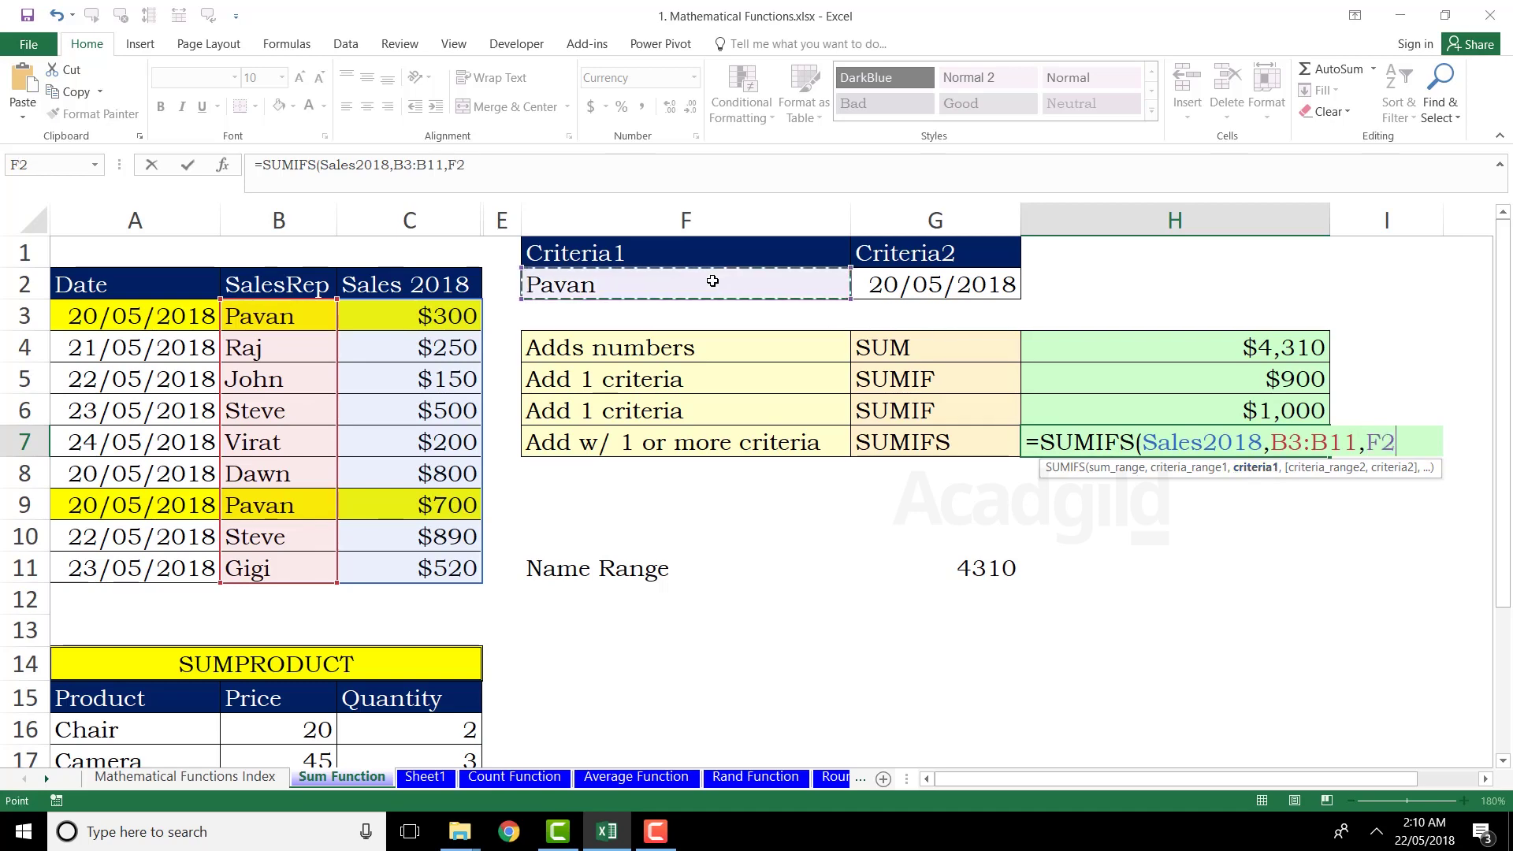
pyautogui.write(',')
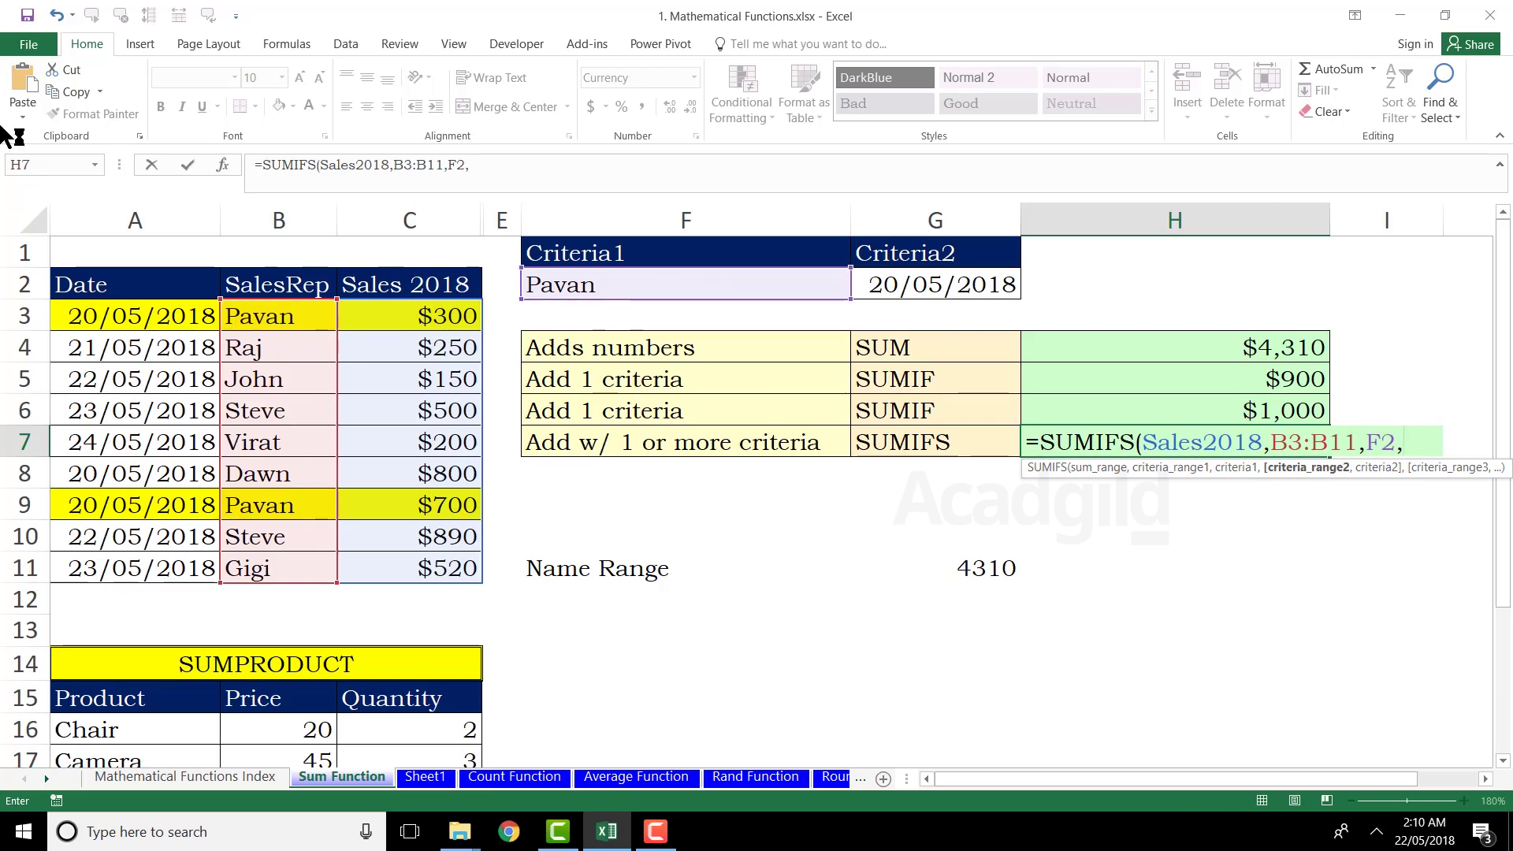
# Add the criterion Date A3:A11 matching G2 and commit, returning $1,000
pyautogui.moveTo(142, 313); pyautogui.dragTo(147, 557)
pyautogui.write(',')
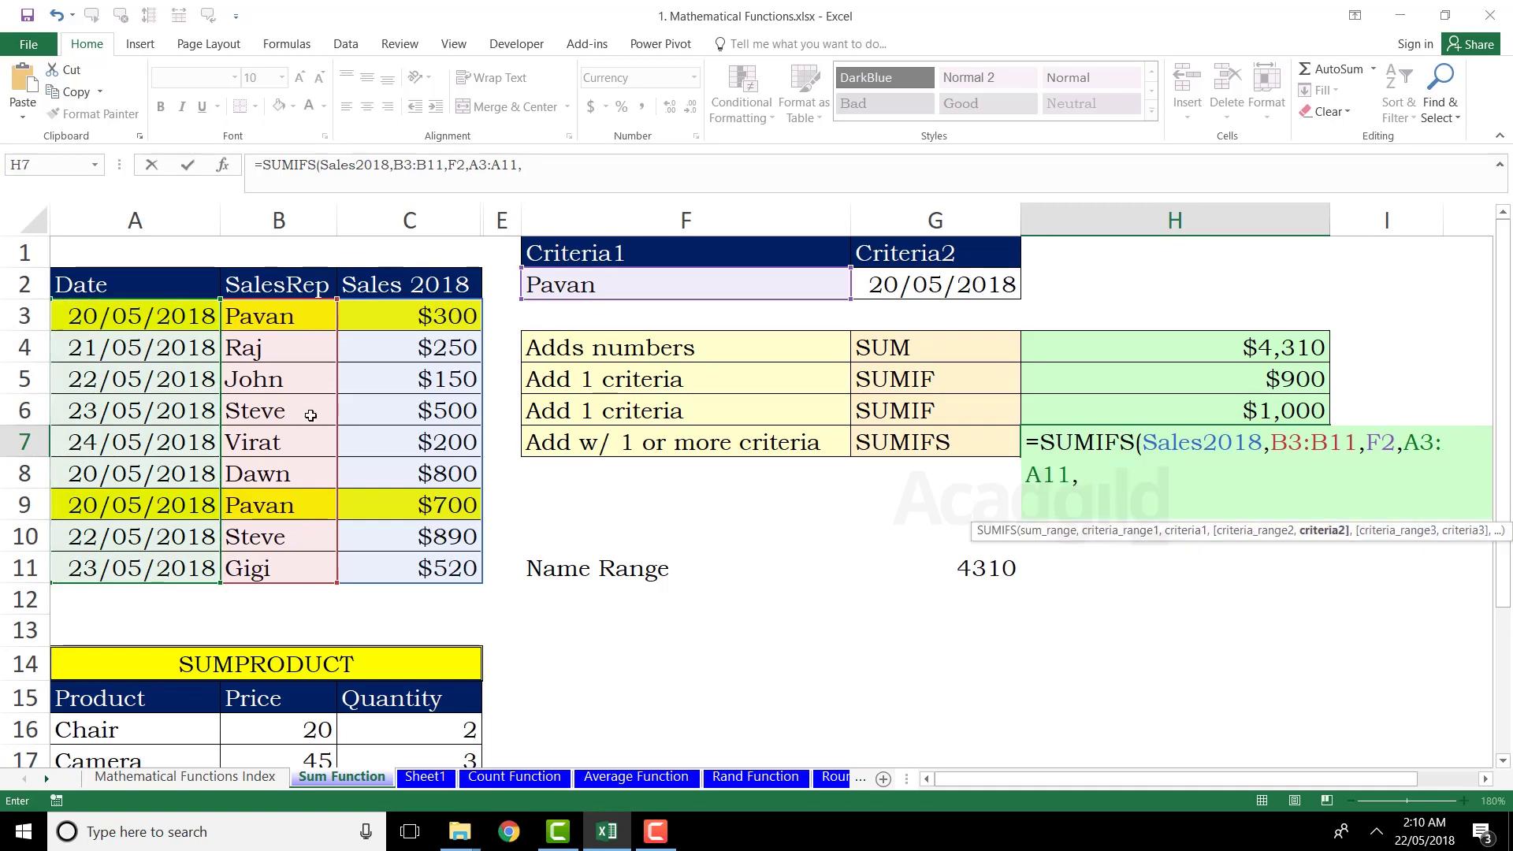
pyautogui.click(979, 285)
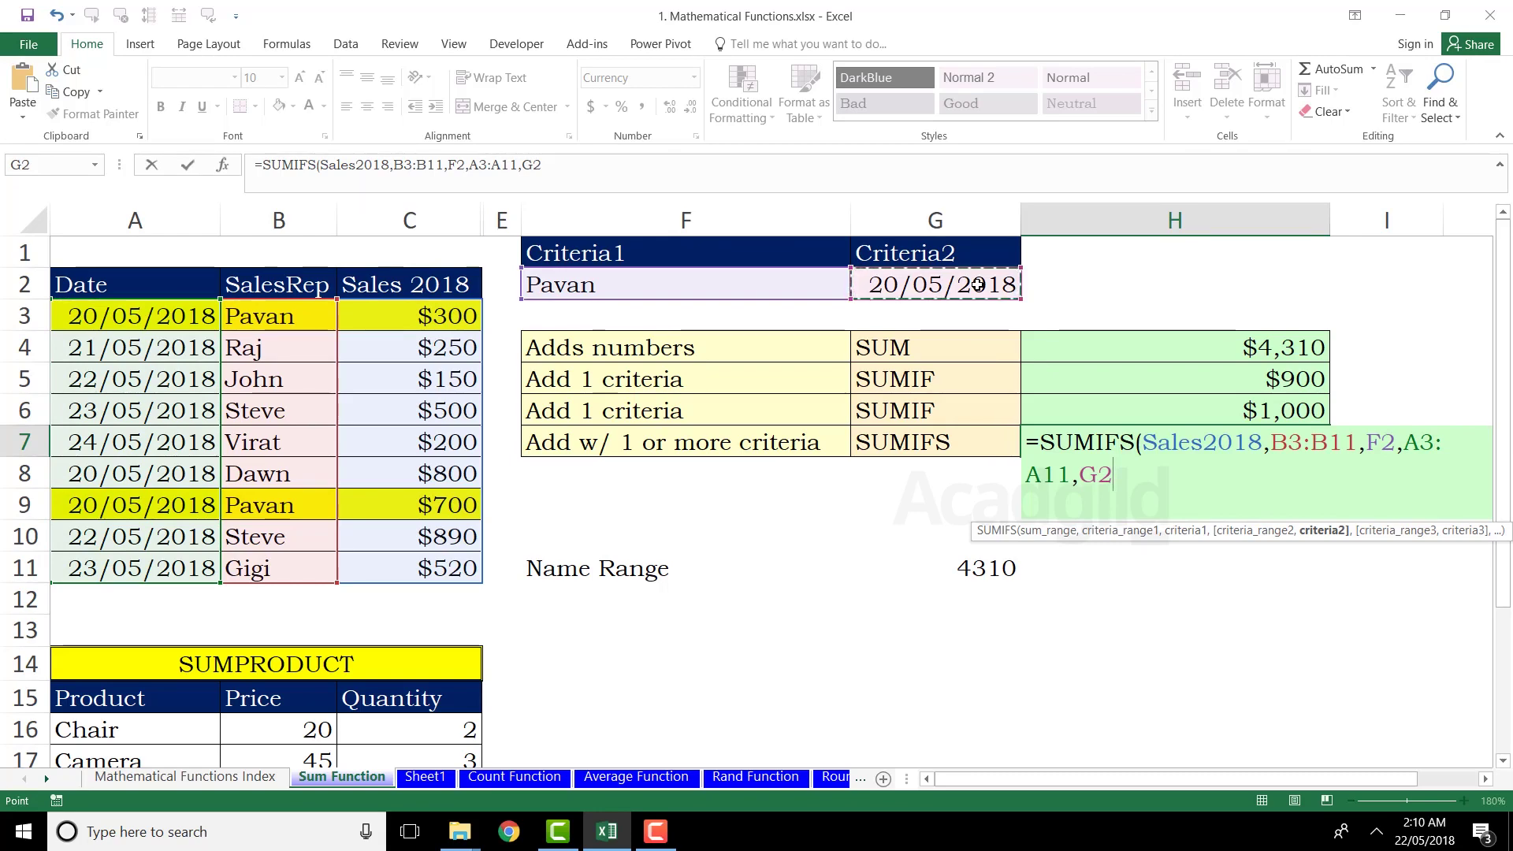
pyautogui.write(')')
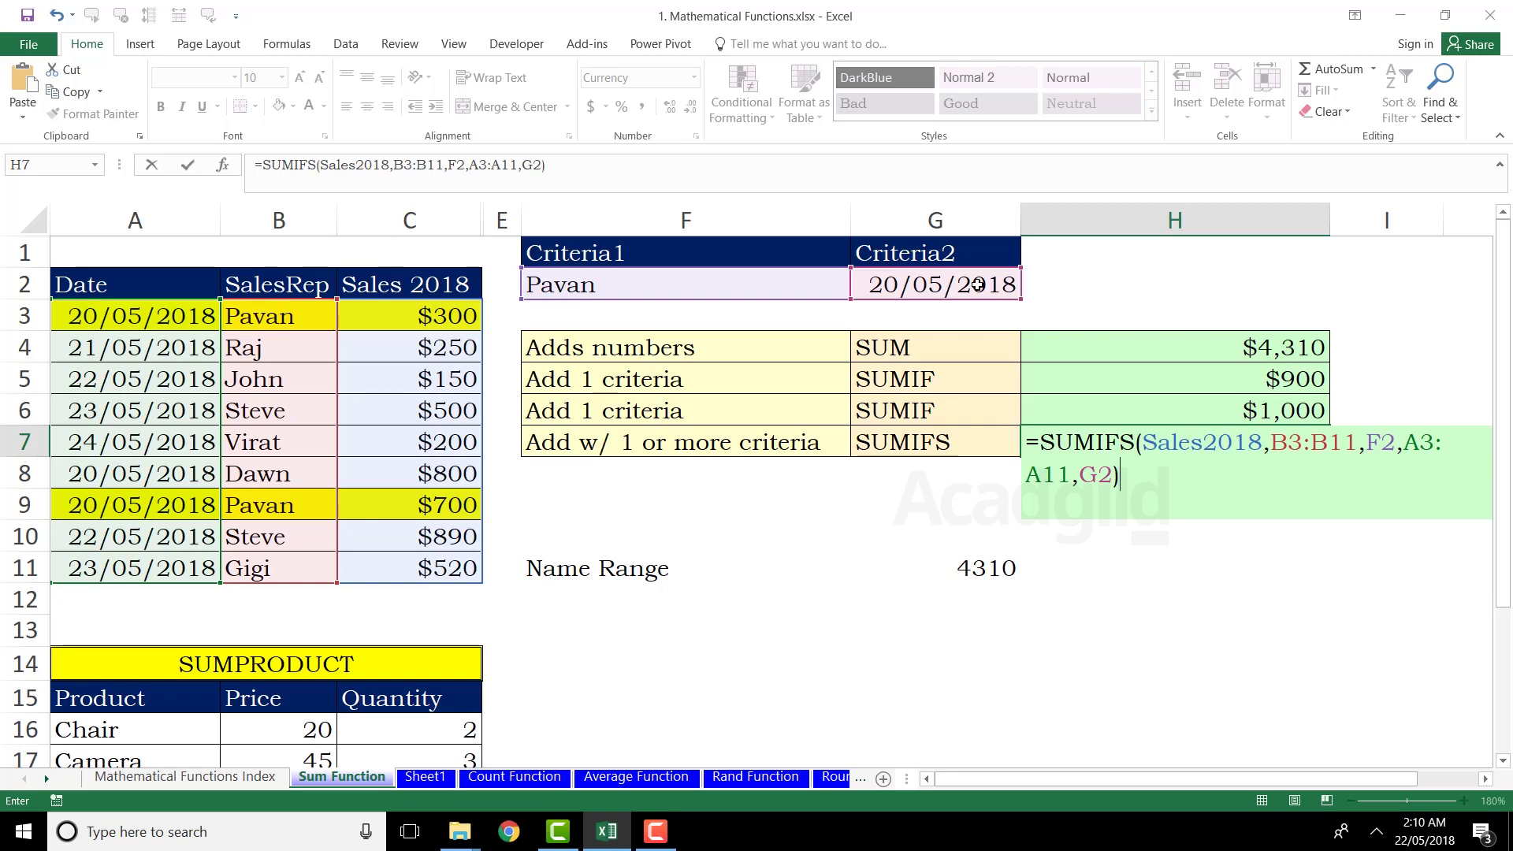
pyautogui.press('Return')
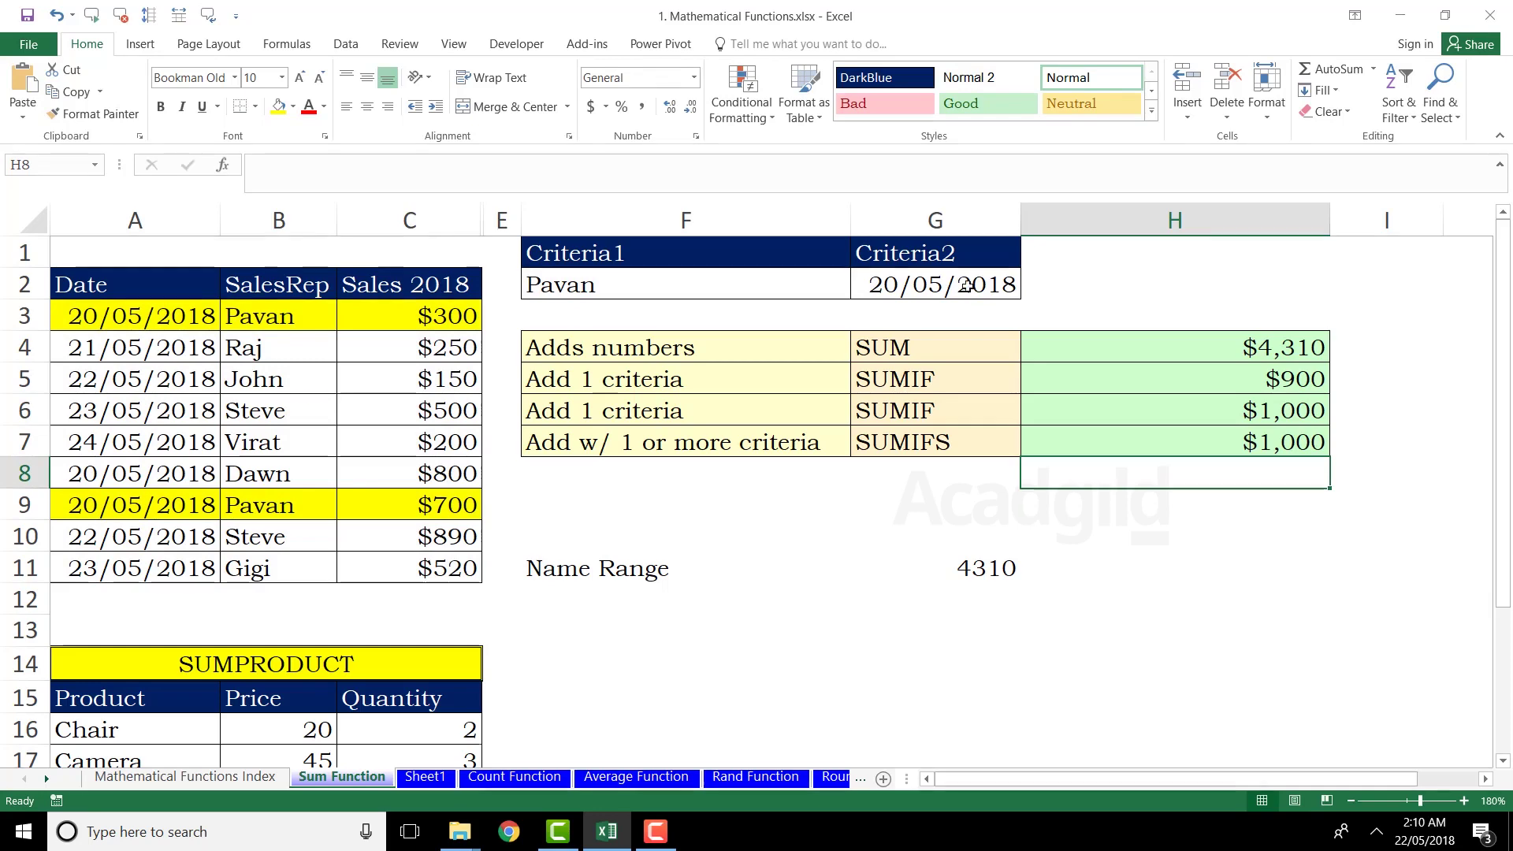
pyautogui.click(199, 315)
pyautogui.moveTo(199, 315); pyautogui.dragTo(414, 320)
pyautogui.moveTo(137, 505); pyautogui.dragTo(402, 502)
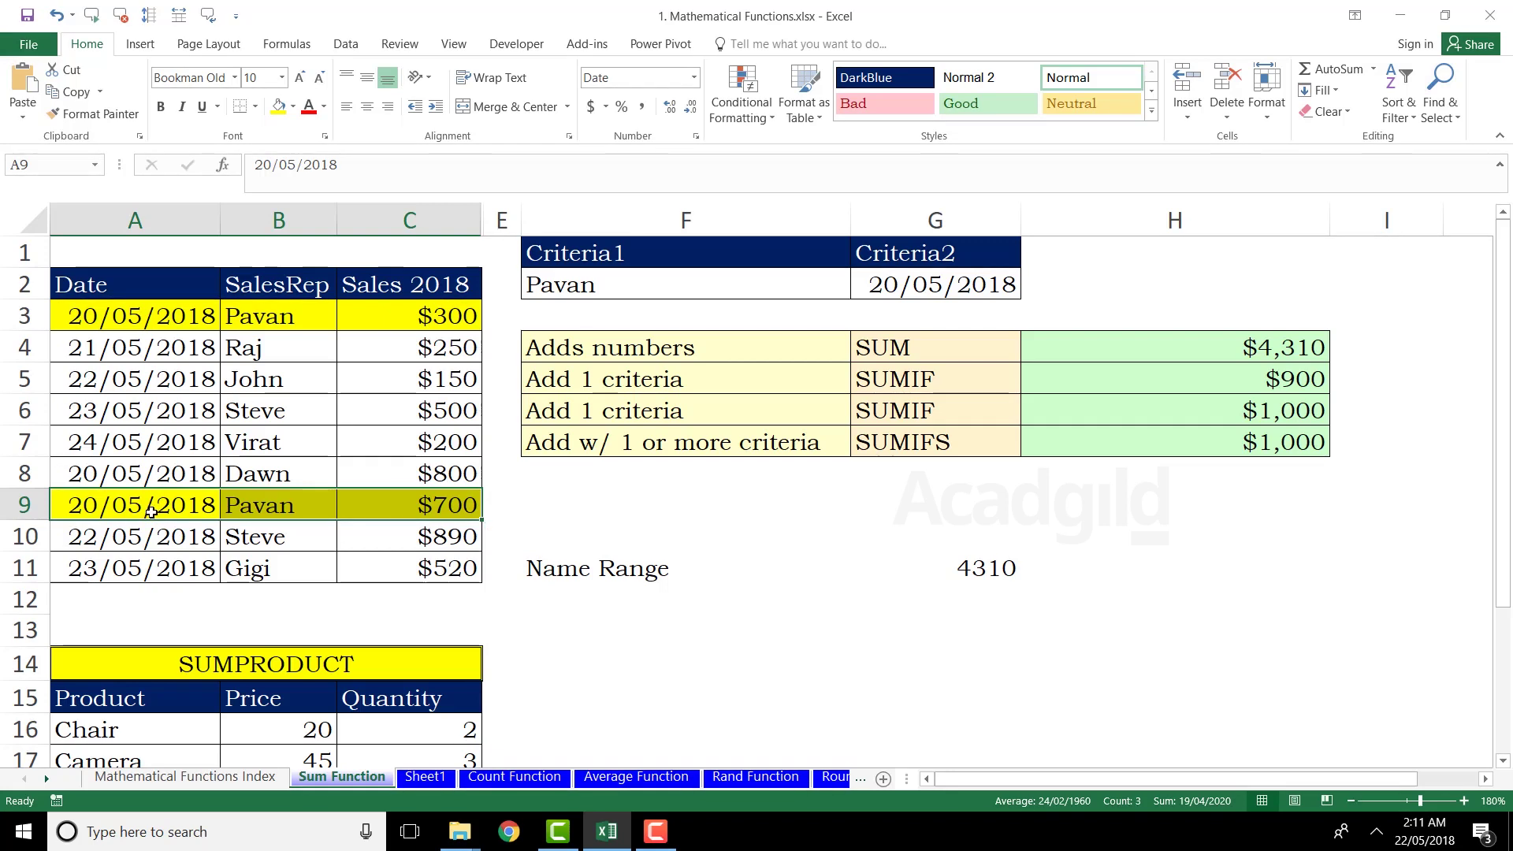
pyautogui.moveTo(152, 513); pyautogui.dragTo(286, 538)
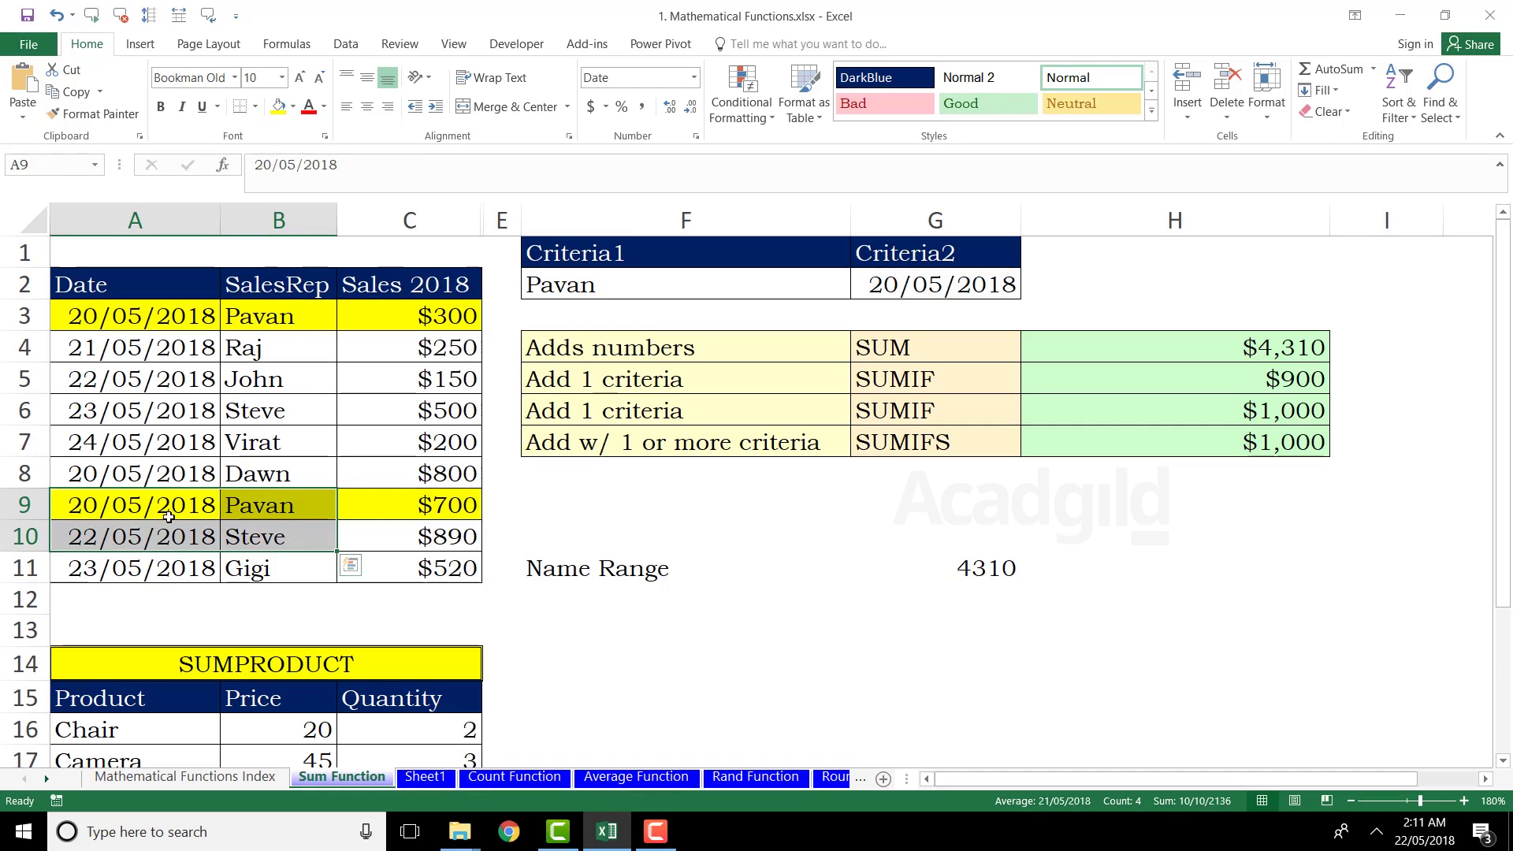
pyautogui.hotkey('ctrl', 'q')
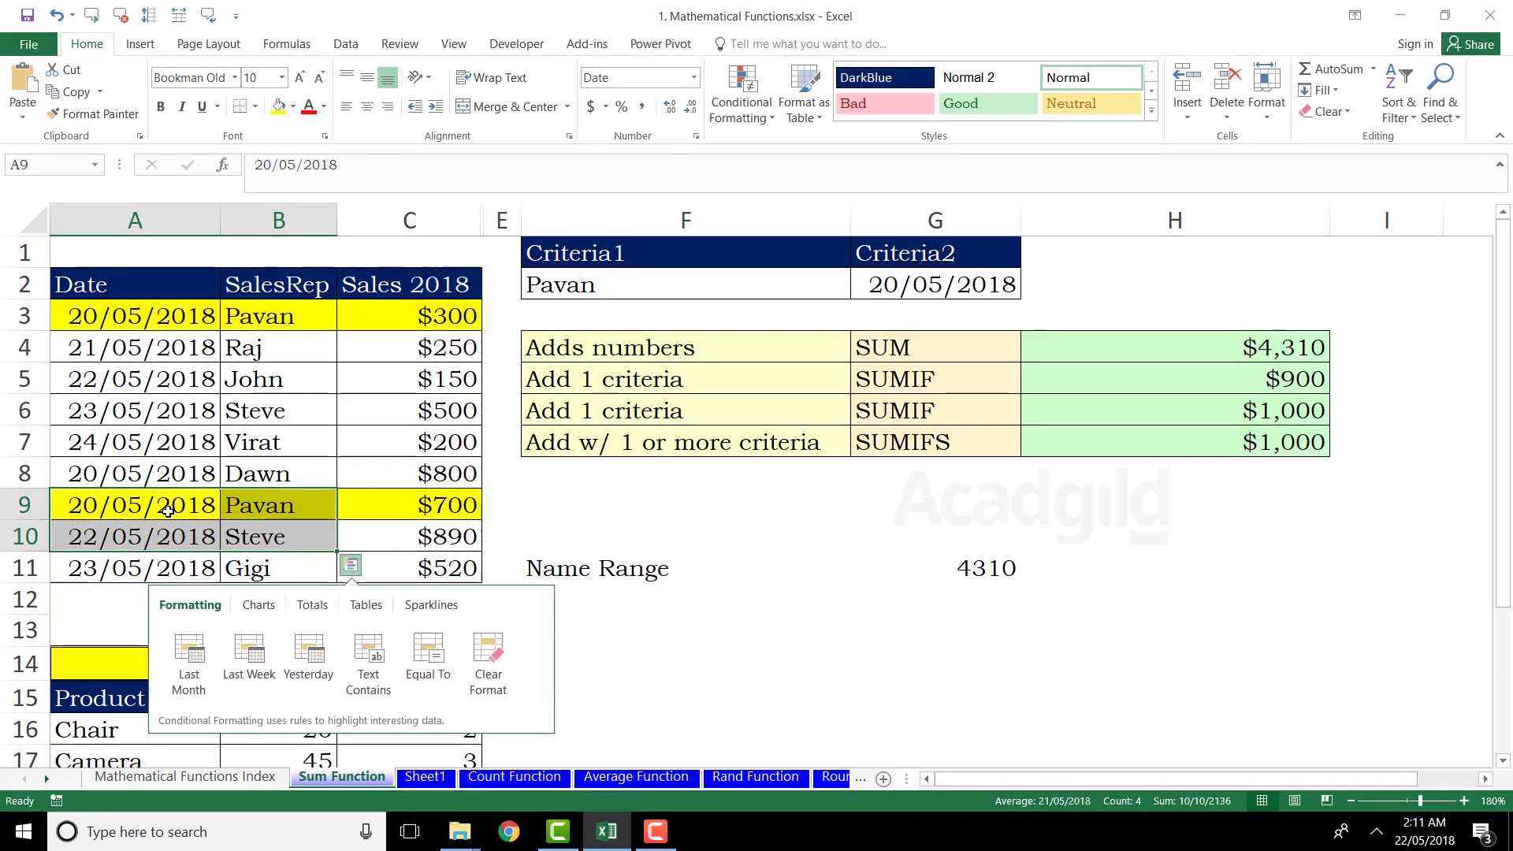
pyautogui.press('Escape')
pyautogui.hotkey('shift', 'Up')
pyautogui.moveTo(158, 520); pyautogui.dragTo(196, 534)
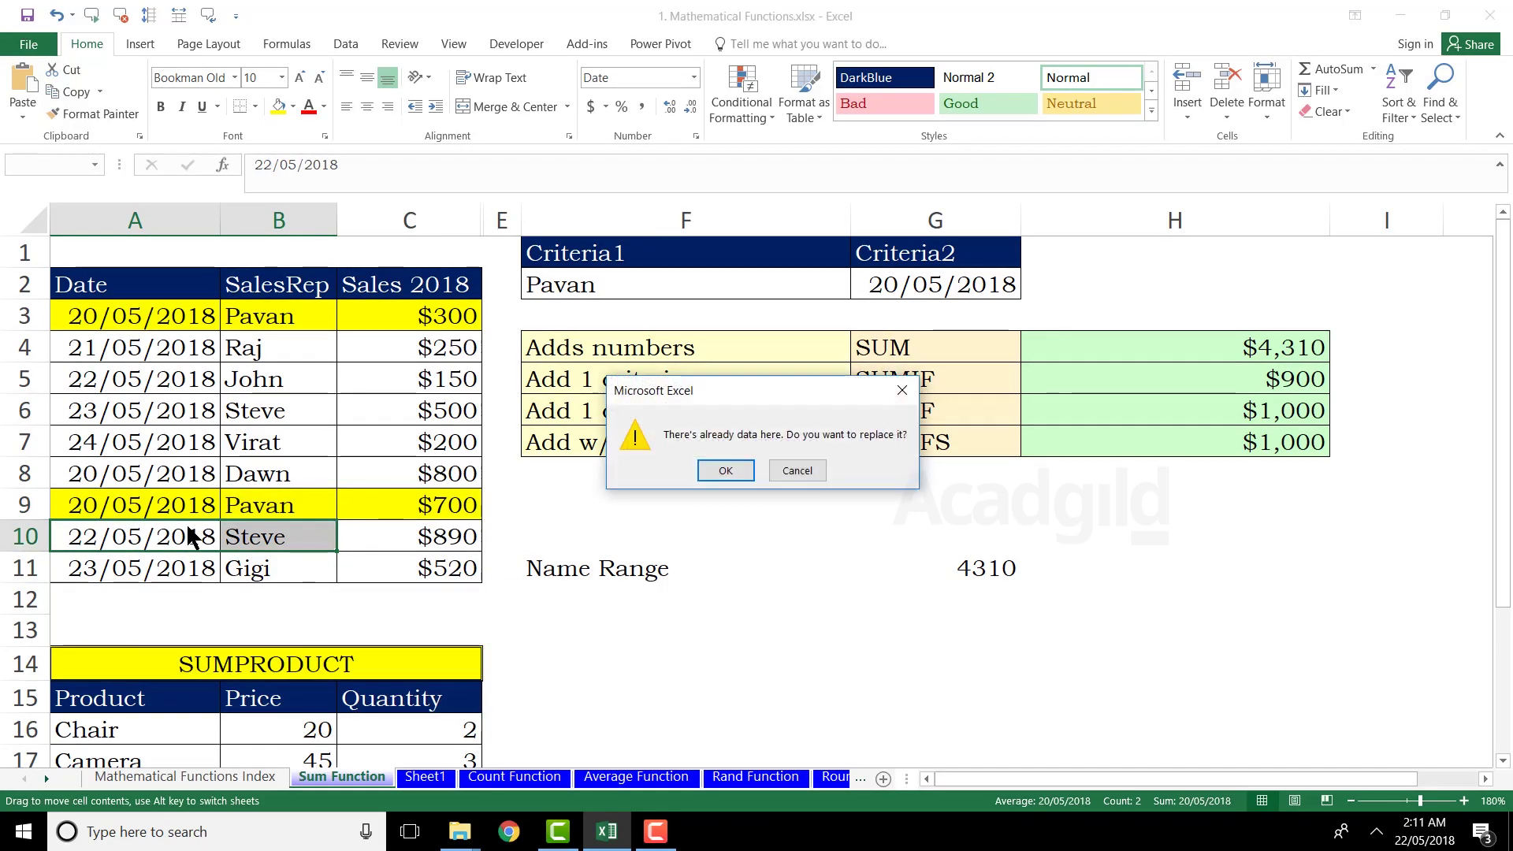
pyautogui.click(816, 471)
pyautogui.keyDown('shift'); pyautogui.click(296, 530); pyautogui.keyUp('shift')
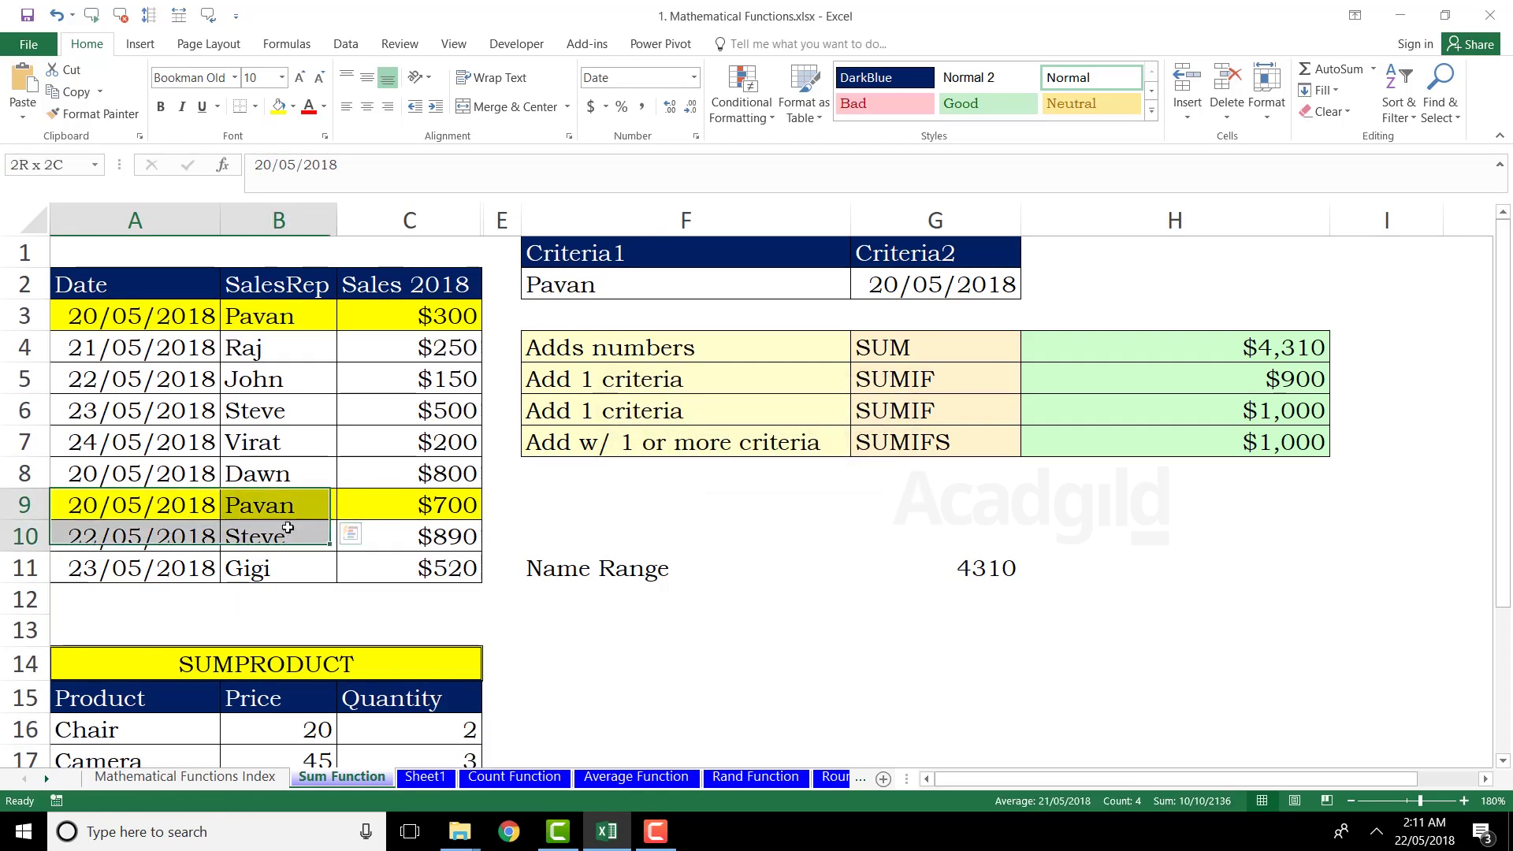
pyautogui.hotkey('ctrl', 'd')
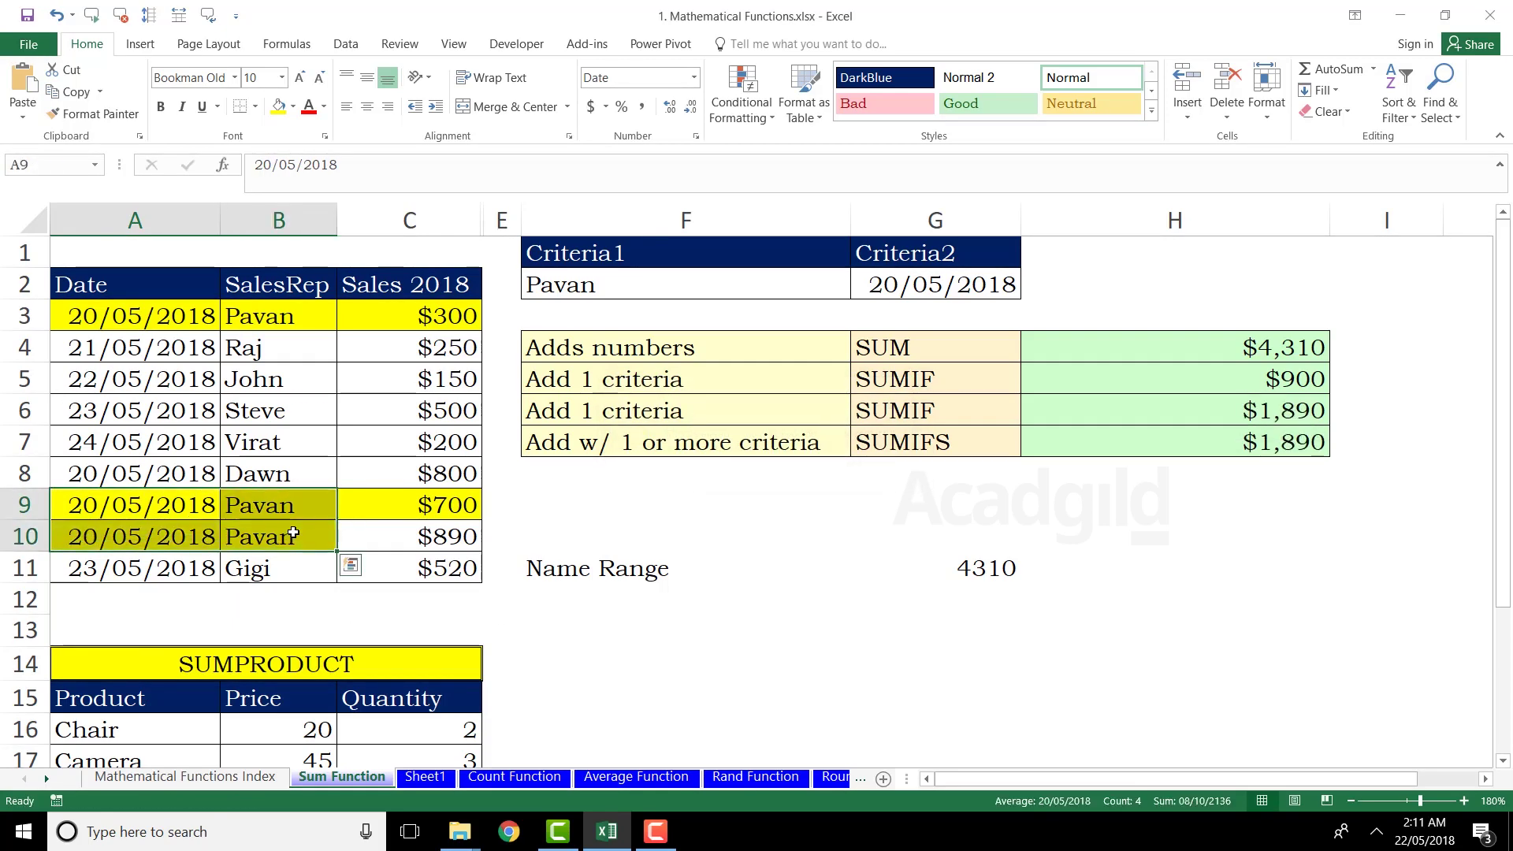
pyautogui.click(414, 532)
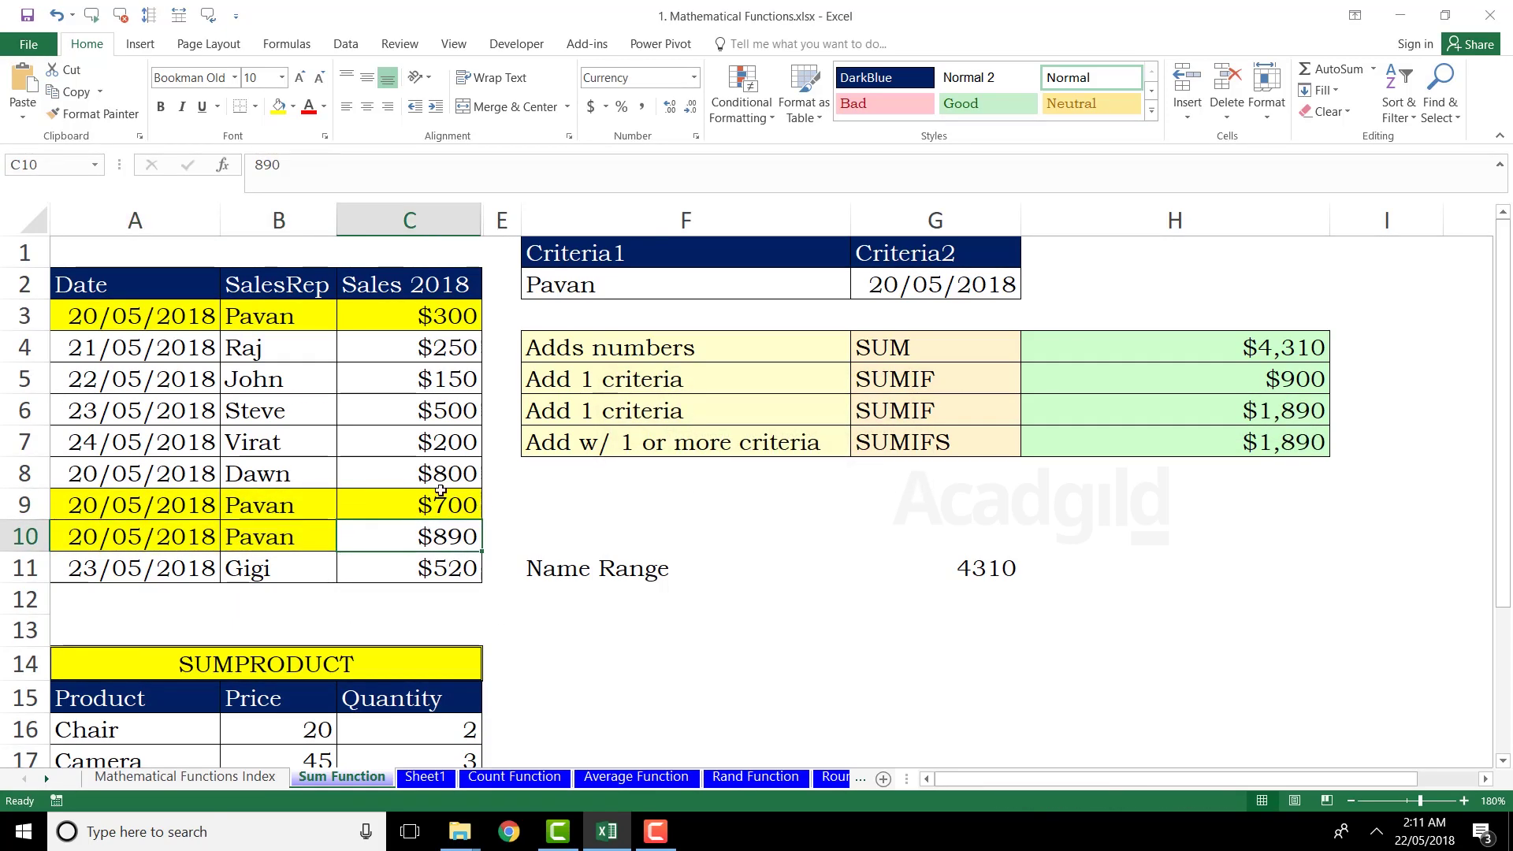
pyautogui.moveTo(163, 514); pyautogui.dragTo(415, 534)
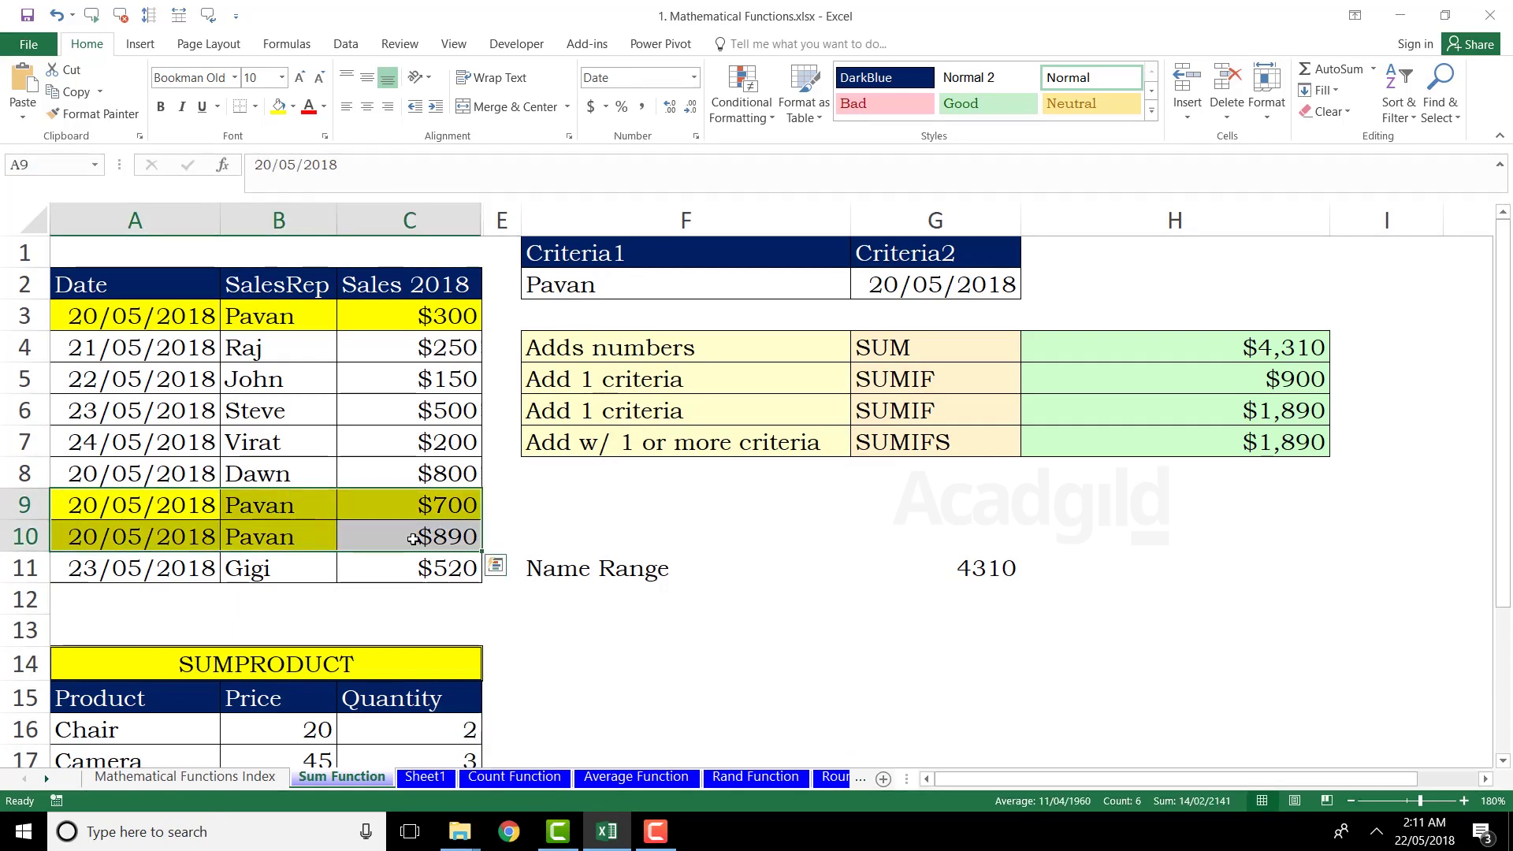
pyautogui.click(430, 323)
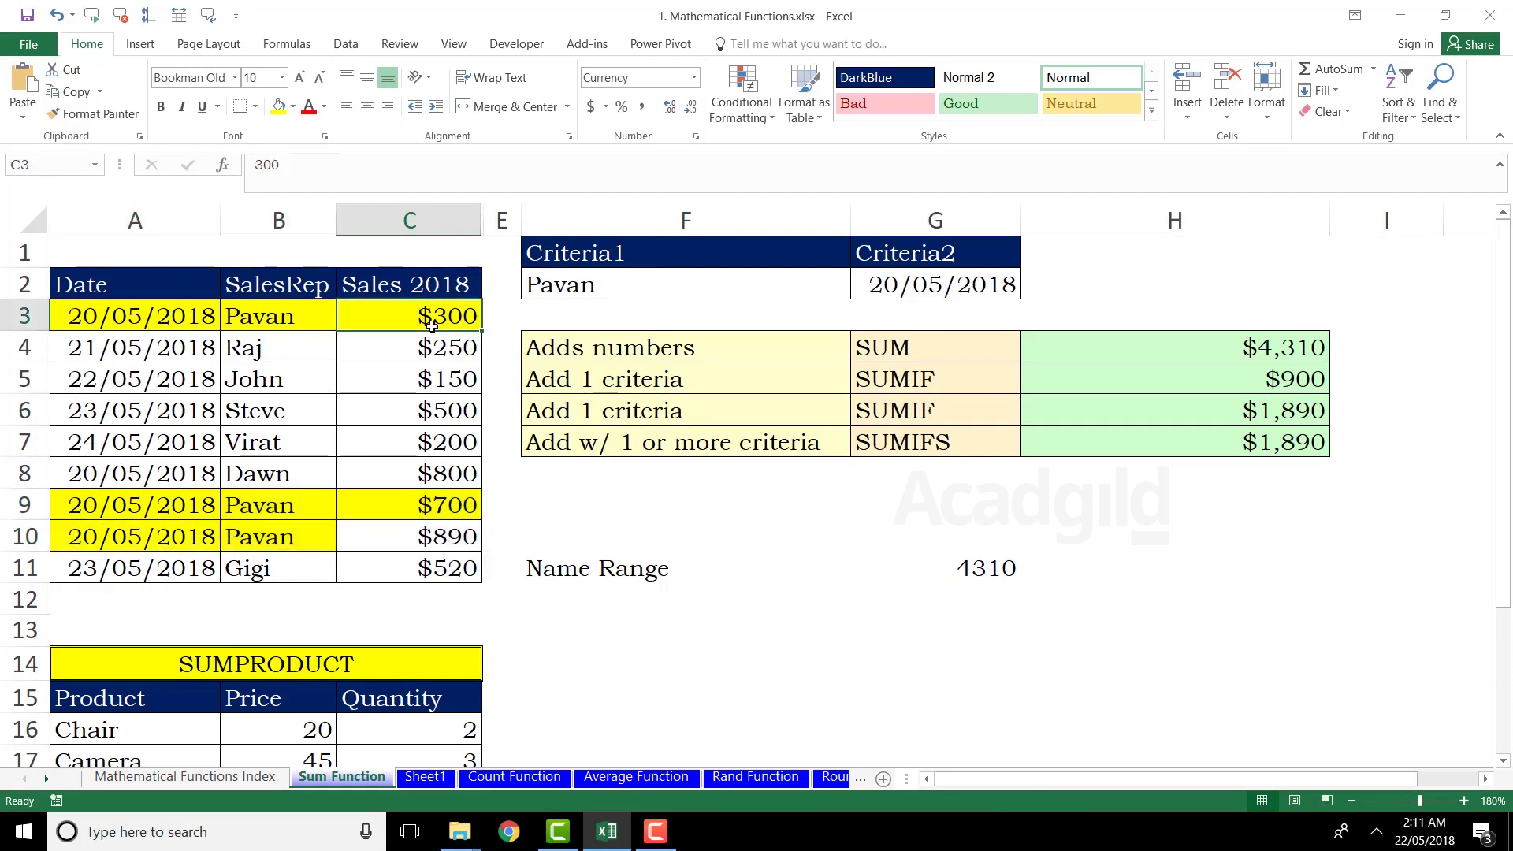
pyautogui.click(439, 506)
pyautogui.click(447, 542)
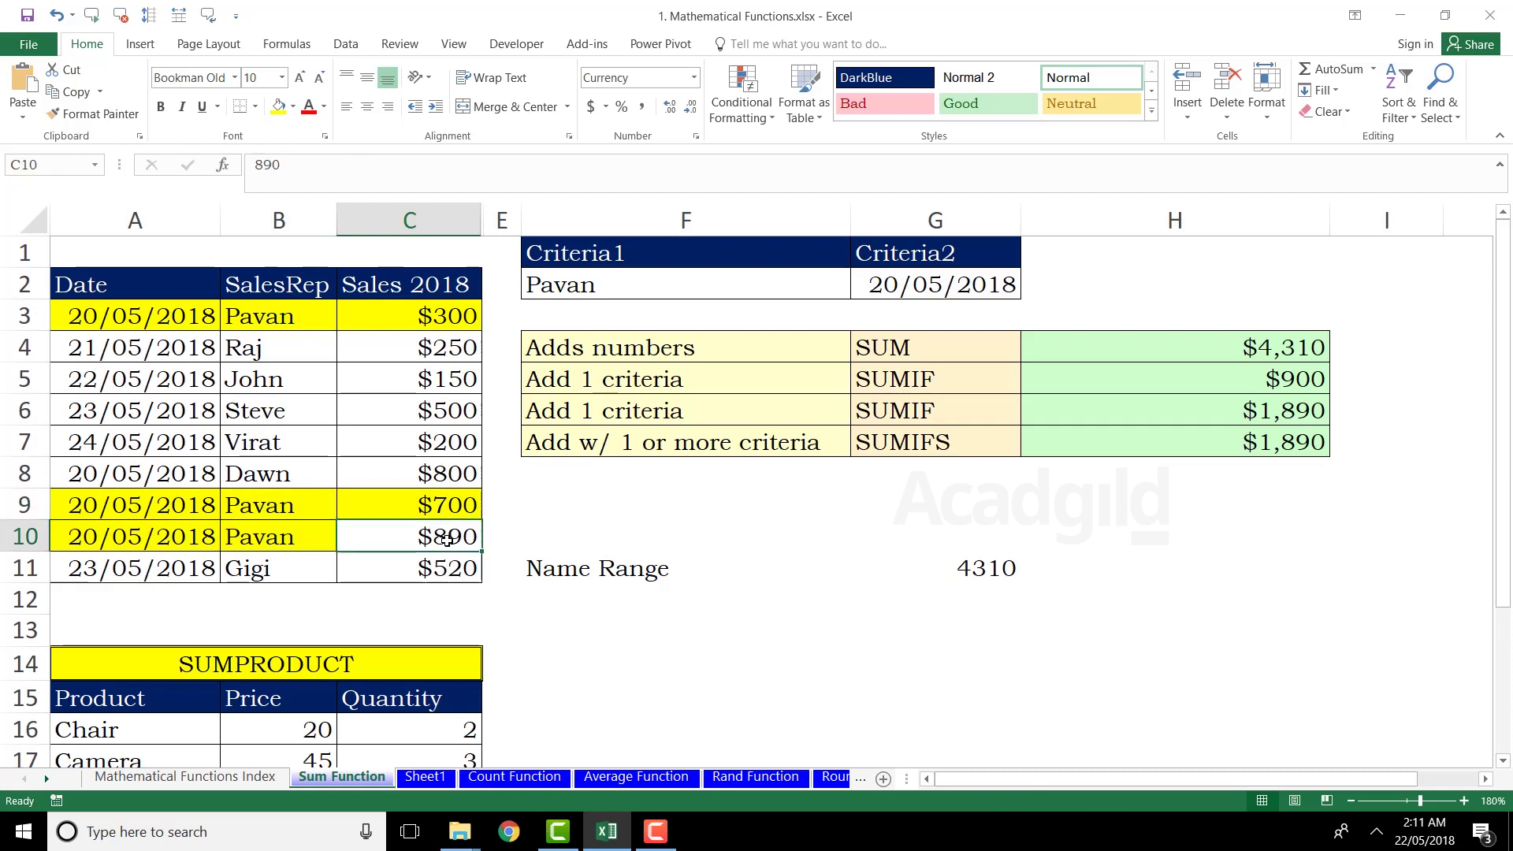
pyautogui.click(1290, 442)
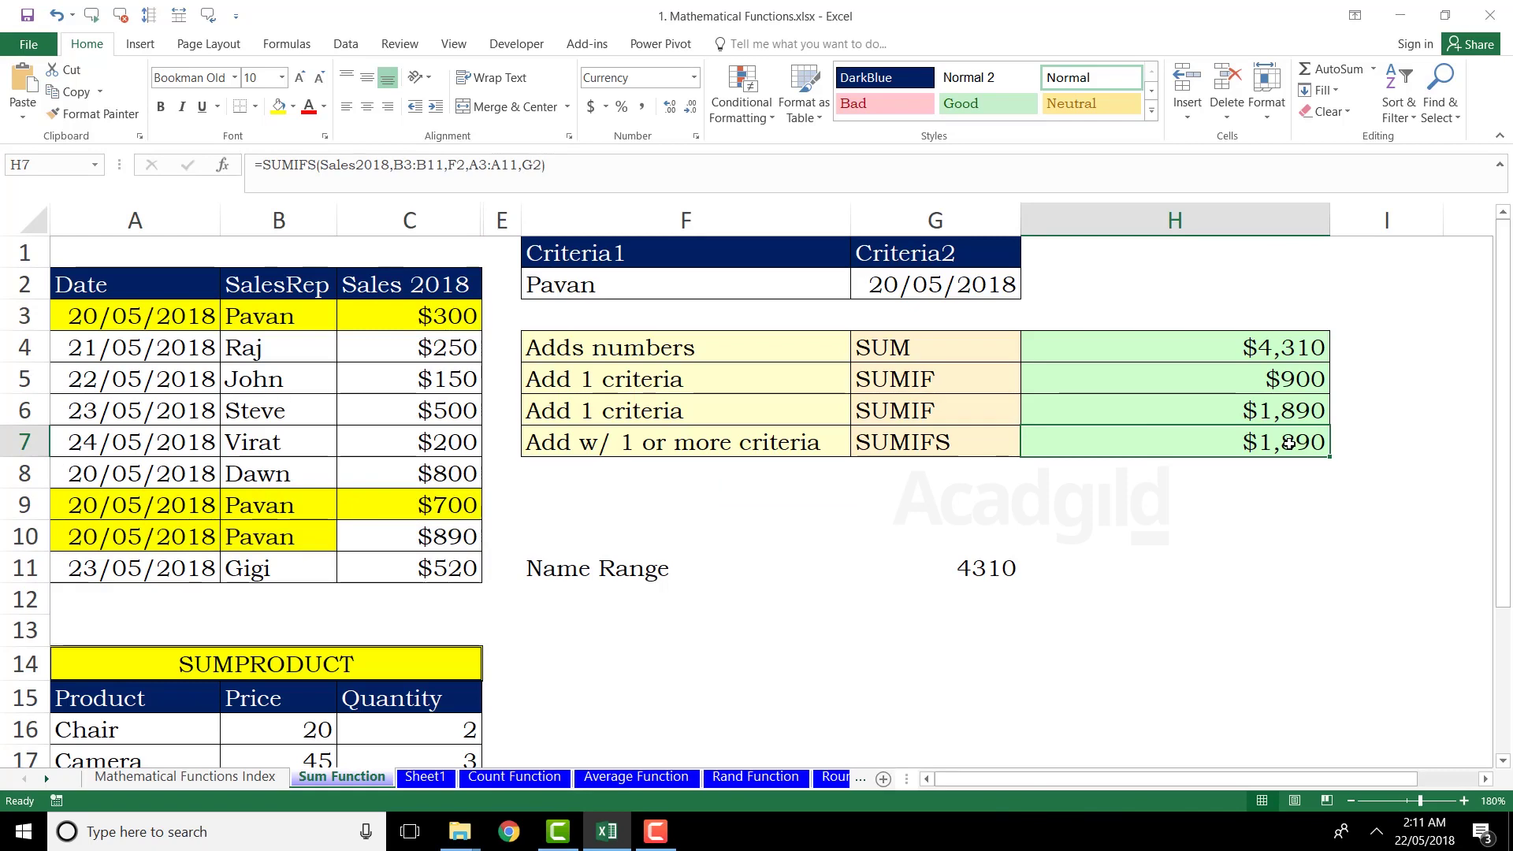
pyautogui.moveTo(1503, 437); pyautogui.dragTo(1506, 619)
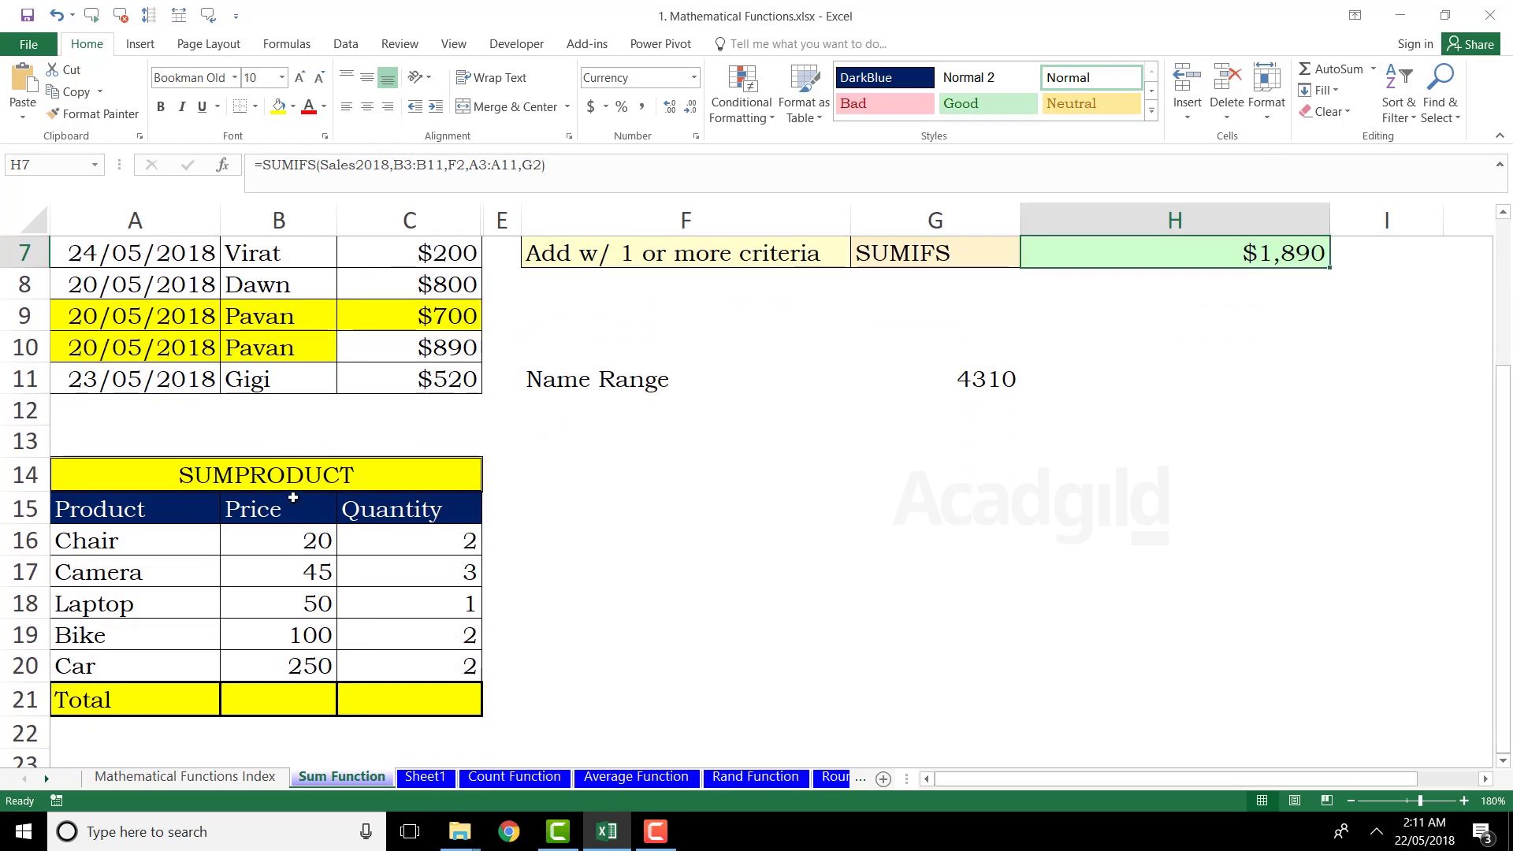
pyautogui.click(302, 475)
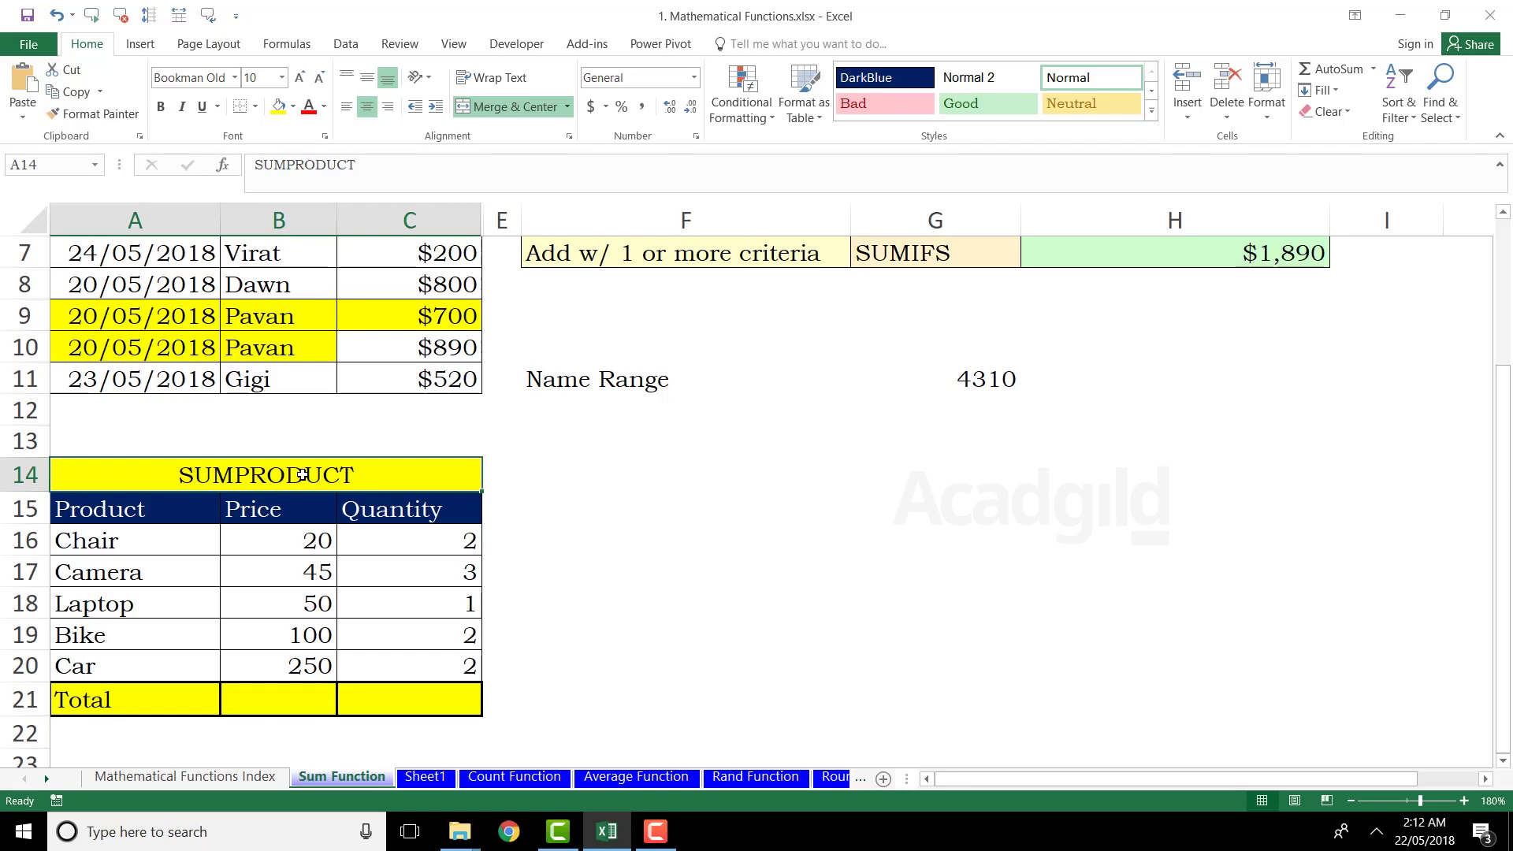
pyautogui.click(1503, 761)
pyautogui.scroll(-2, 1504, 768)
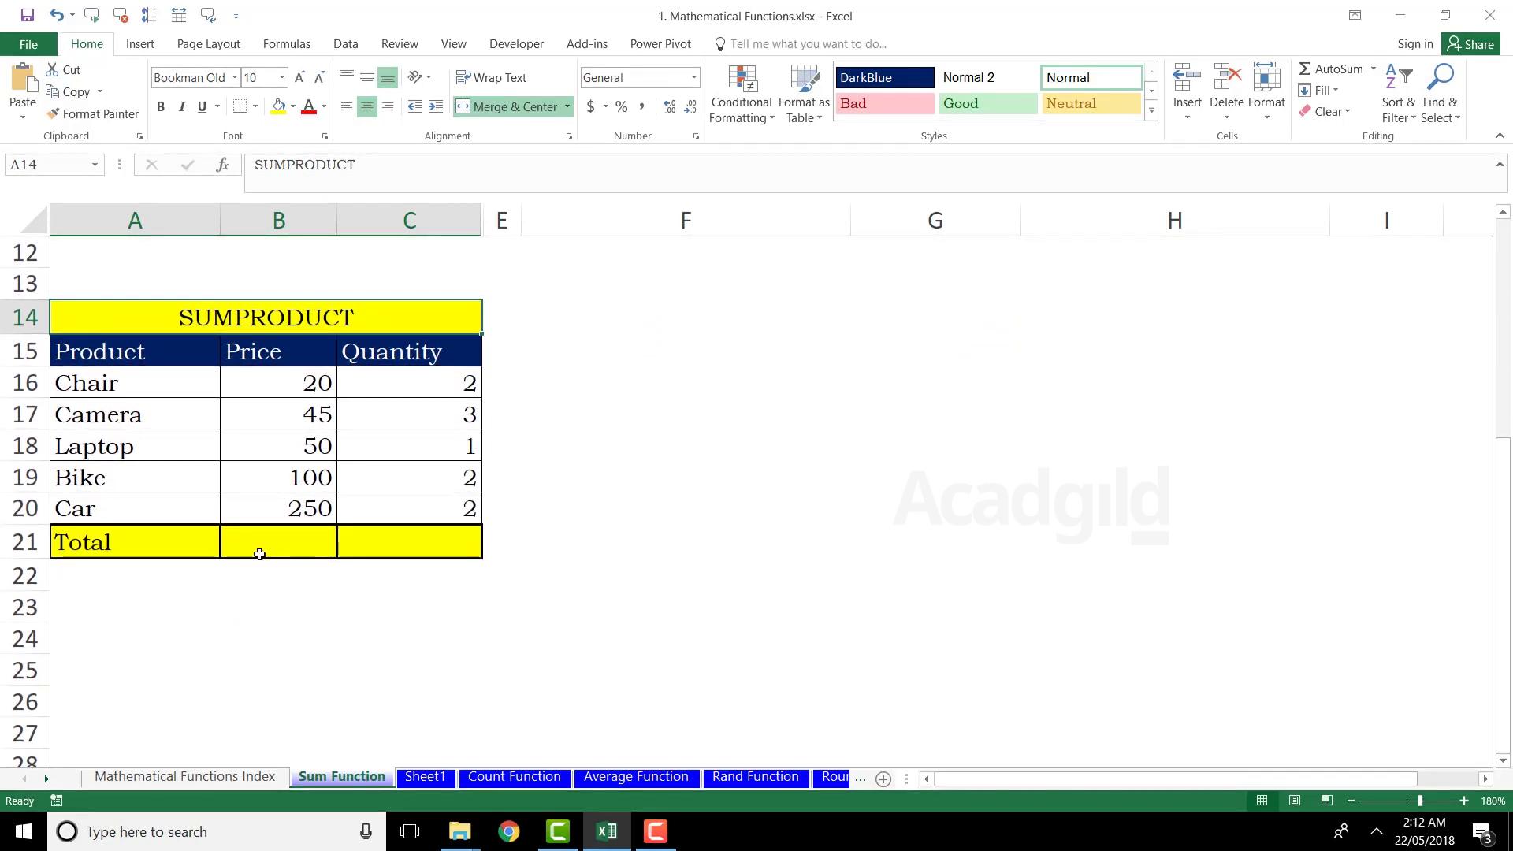
pyautogui.click(111, 379)
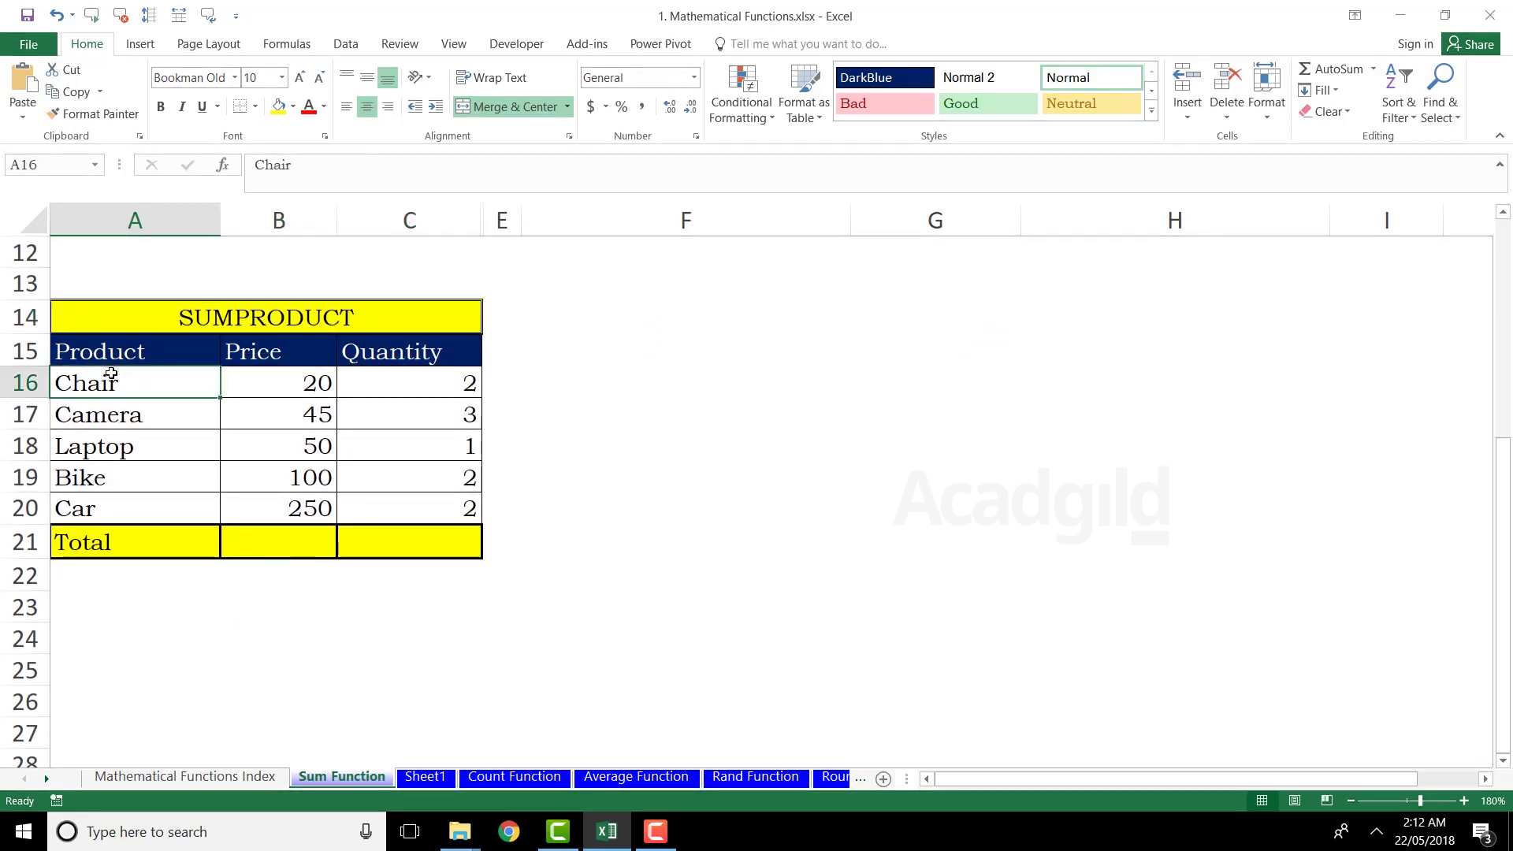
pyautogui.click(126, 418)
pyautogui.click(147, 446)
pyautogui.click(149, 469)
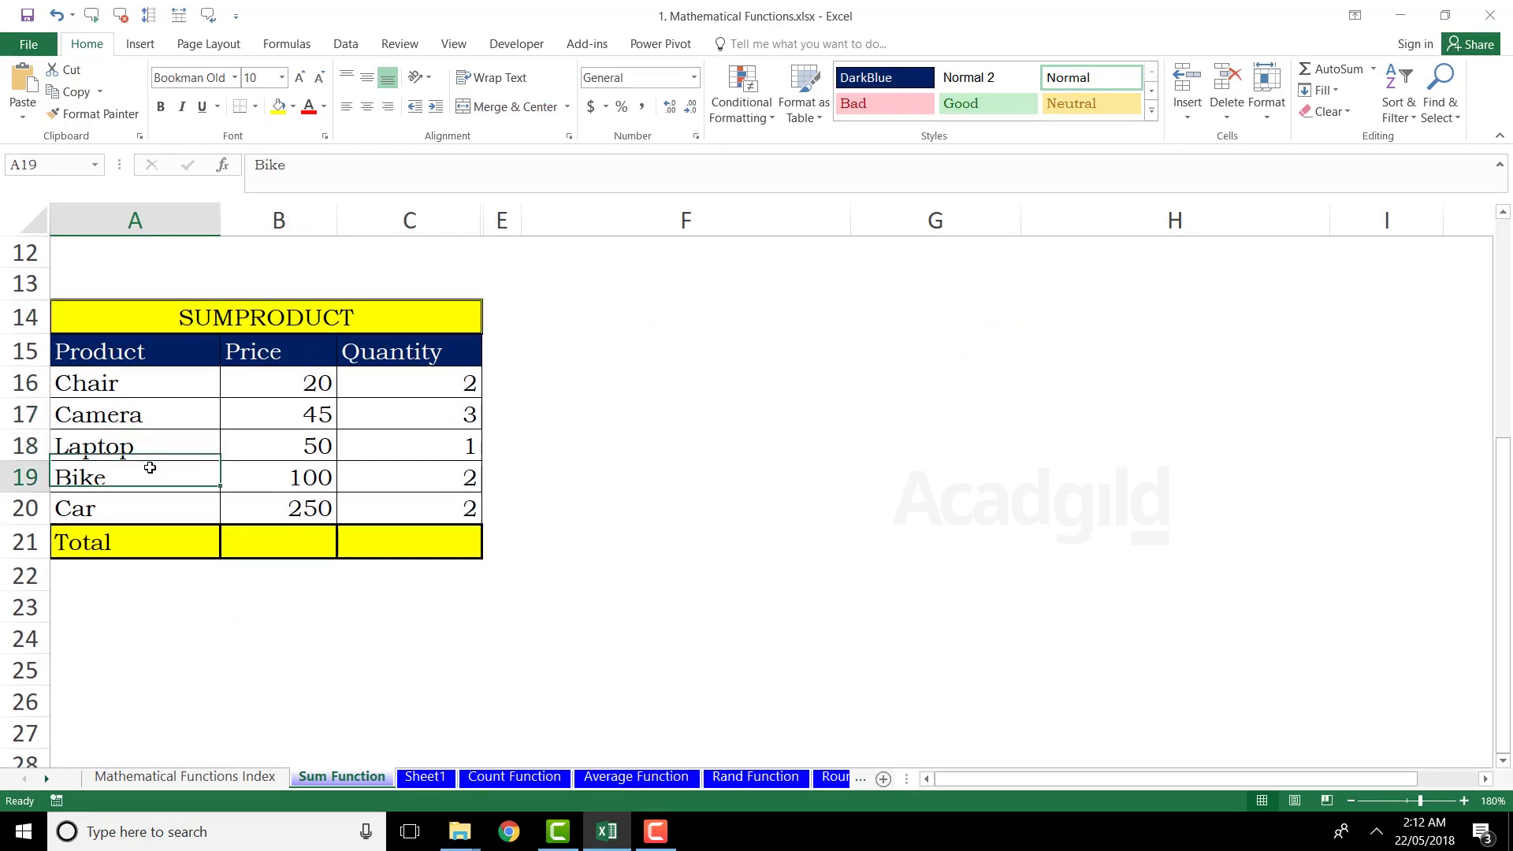
pyautogui.click(156, 511)
pyautogui.moveTo(291, 382); pyautogui.dragTo(293, 510)
pyautogui.moveTo(439, 386); pyautogui.dragTo(445, 535)
pyautogui.moveTo(418, 379); pyautogui.dragTo(431, 511)
pyautogui.click(601, 371)
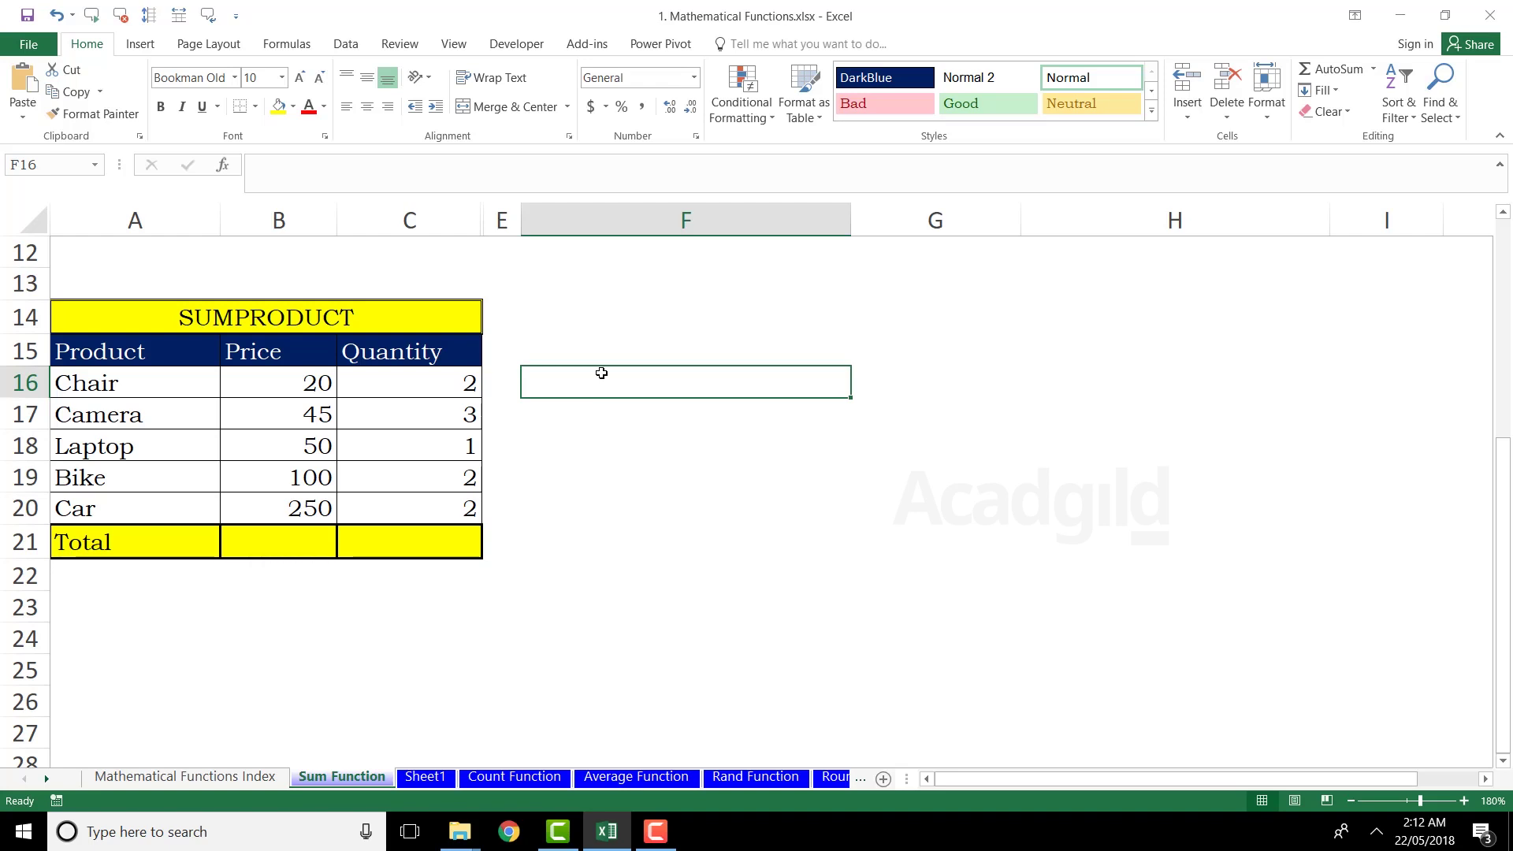
# Enter =B16*C16 in F16 and fill down to F20, giving 40, 135, 50, 200, 500
pyautogui.write('=')
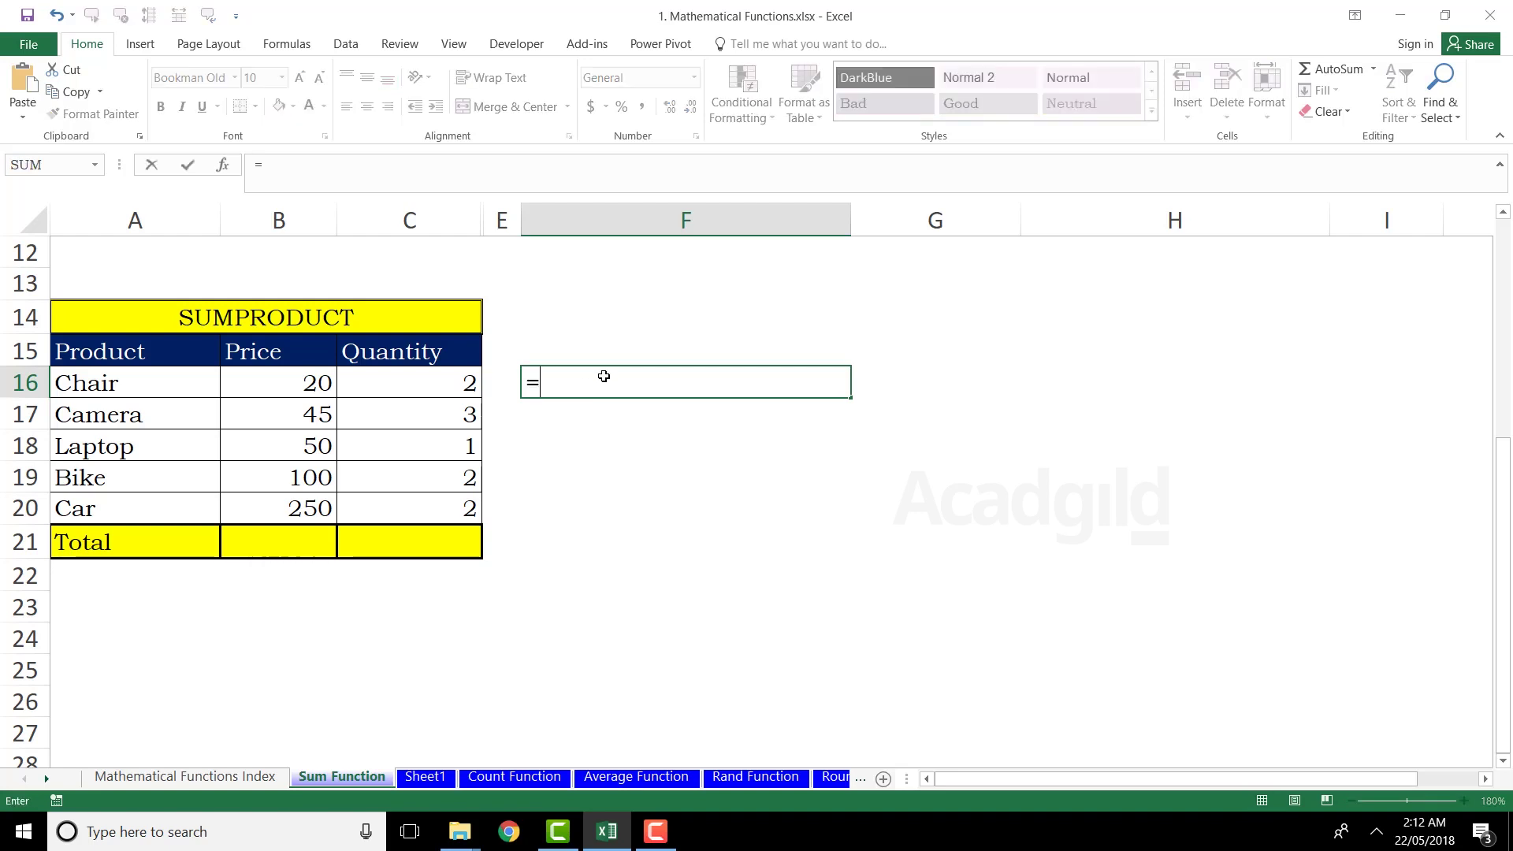
pyautogui.press('Left')
pyautogui.press('Left')
pyautogui.press('Left')
pyautogui.write('*')
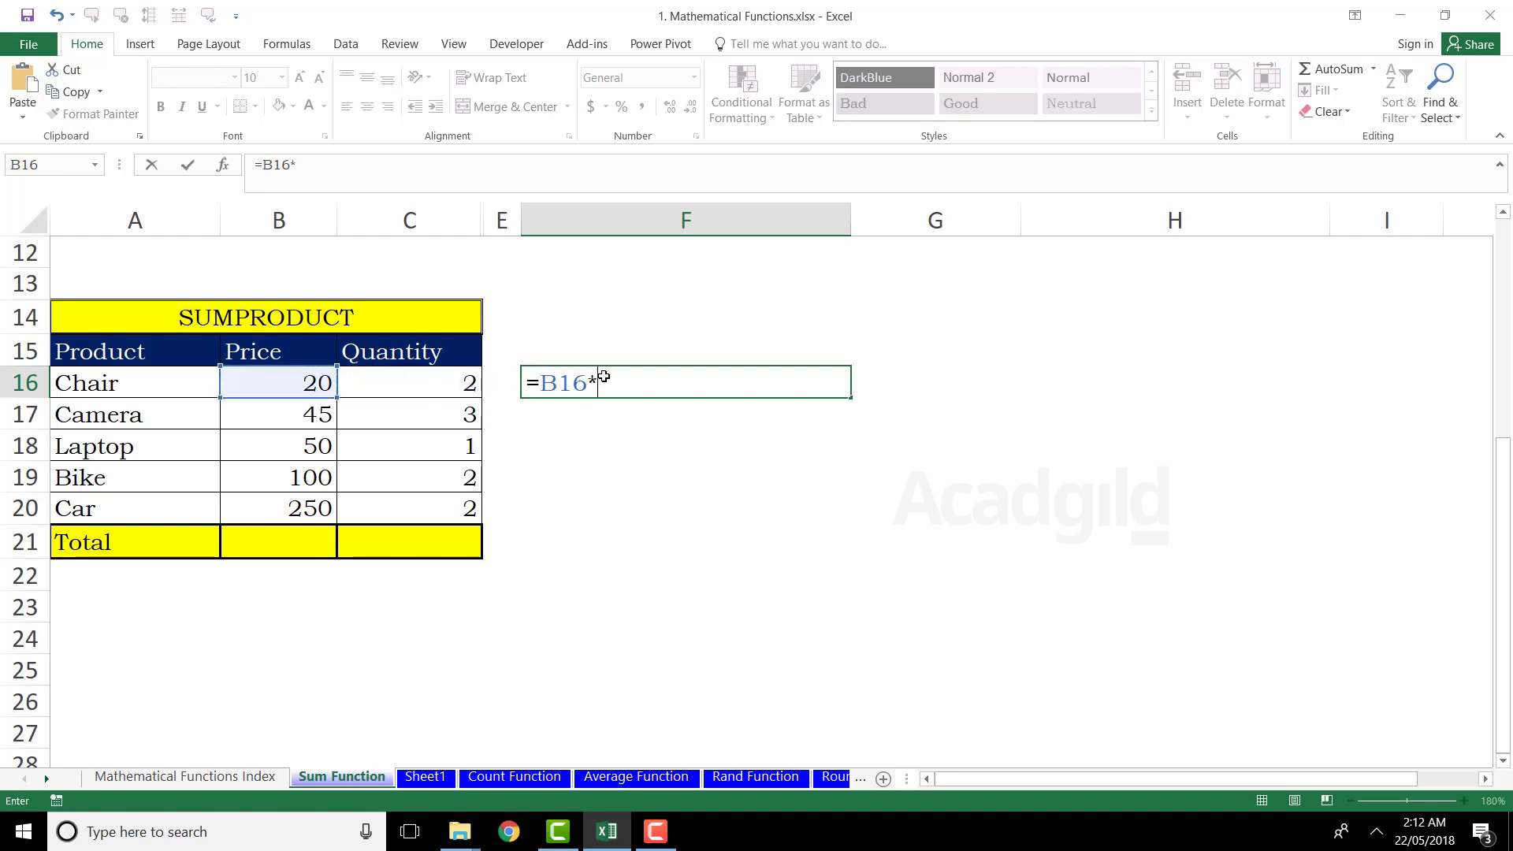
pyautogui.press('Left')
pyautogui.press('Left')
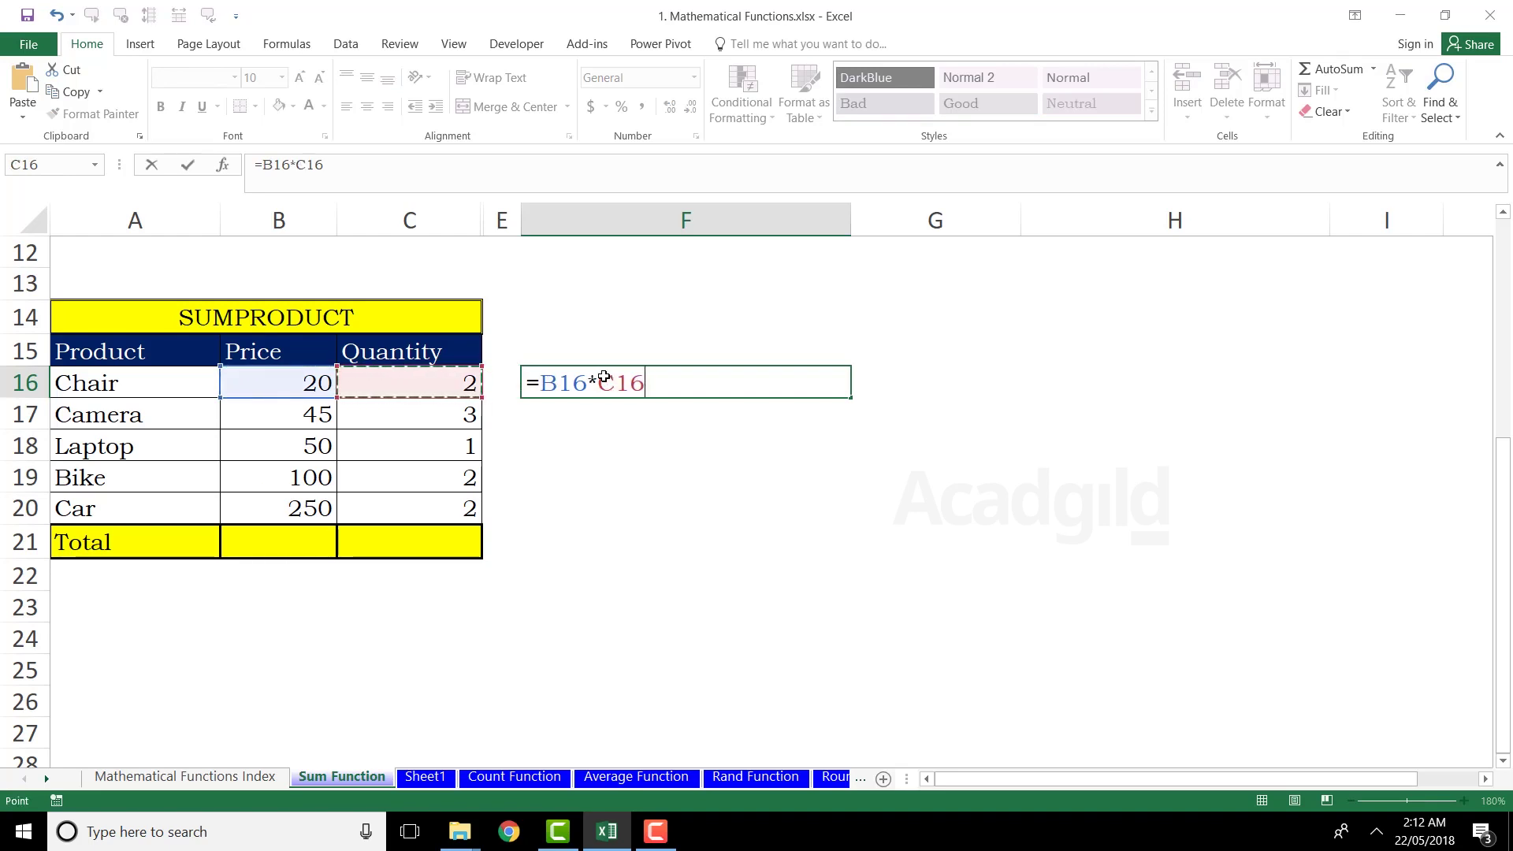
pyautogui.press('Return')
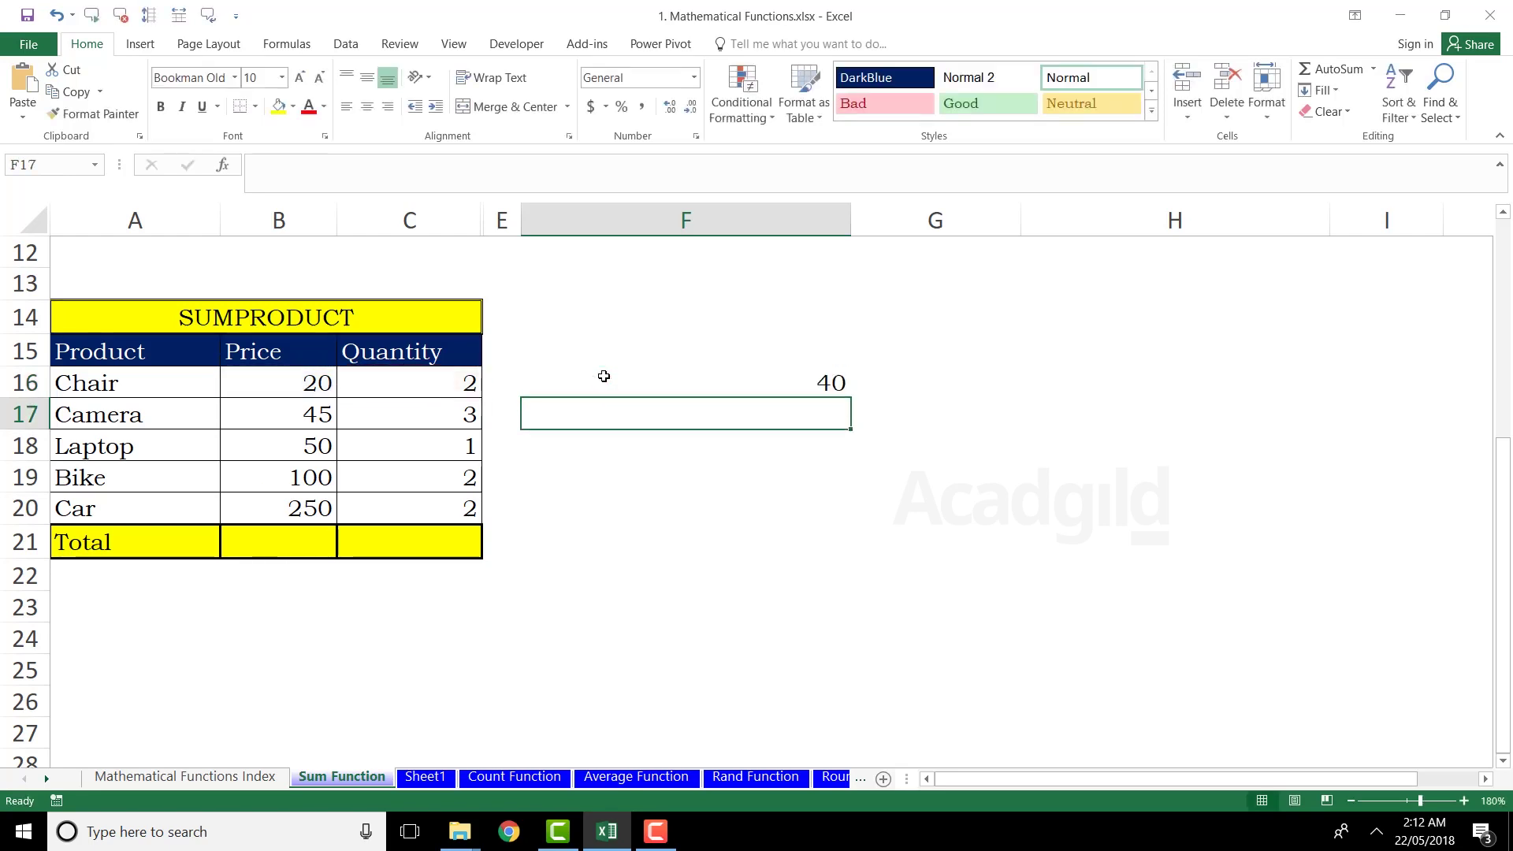
pyautogui.click(614, 378)
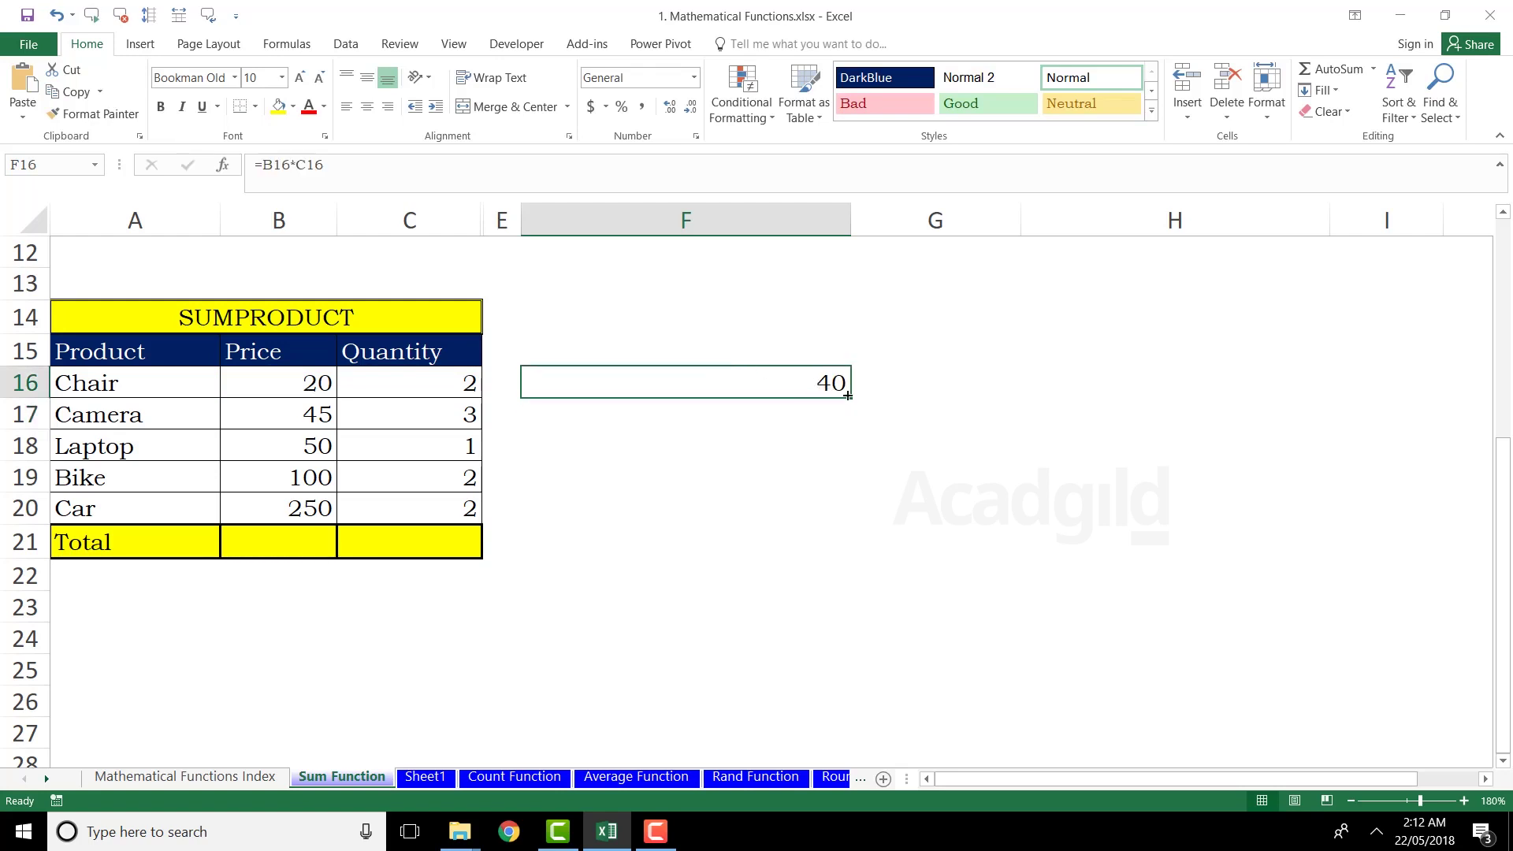
pyautogui.moveTo(852, 398); pyautogui.dragTo(859, 524)
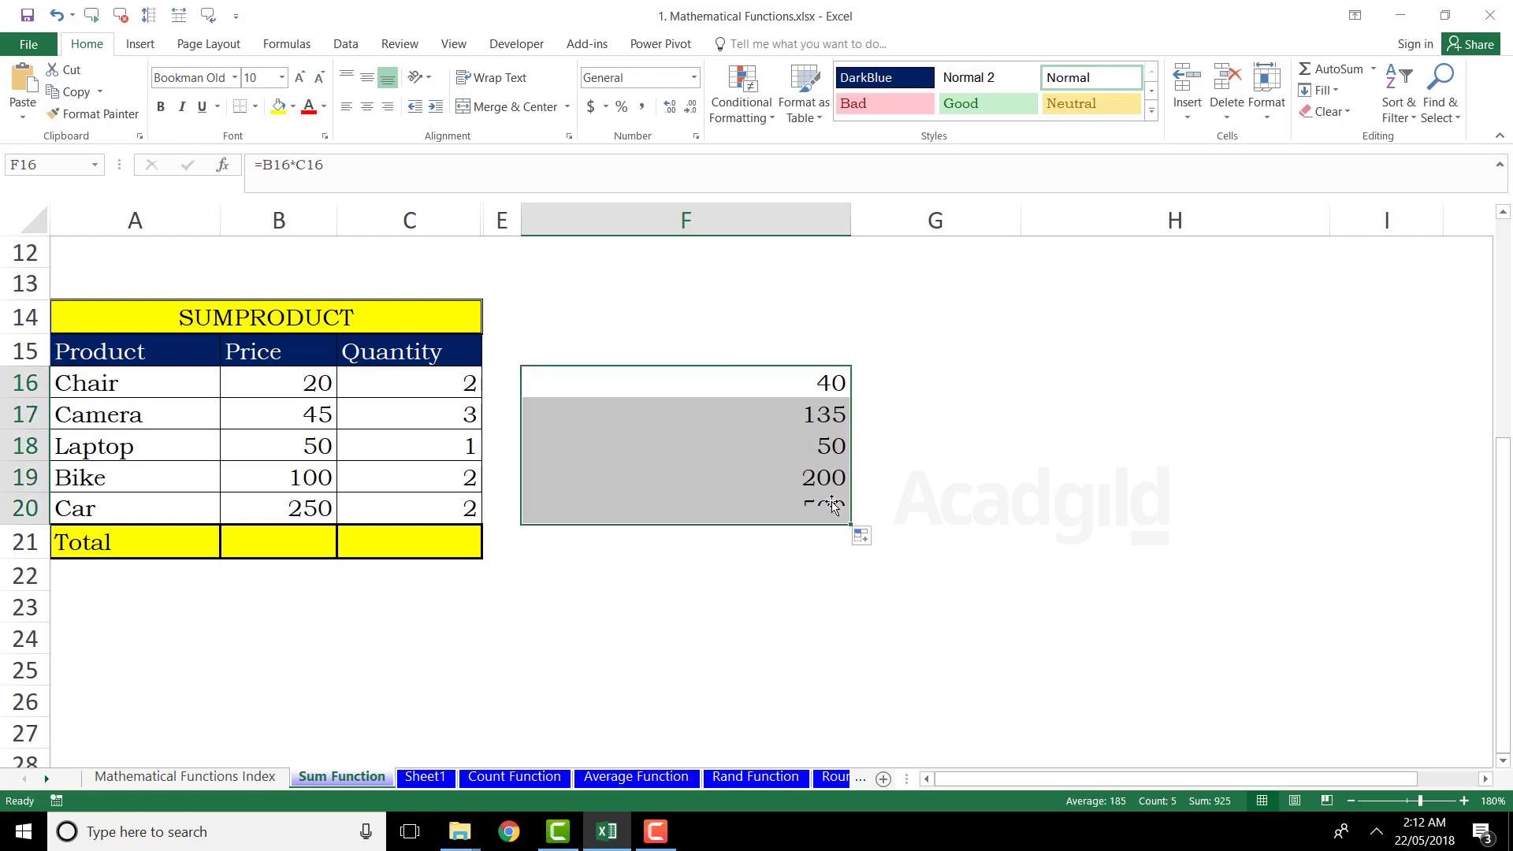
pyautogui.click(800, 380)
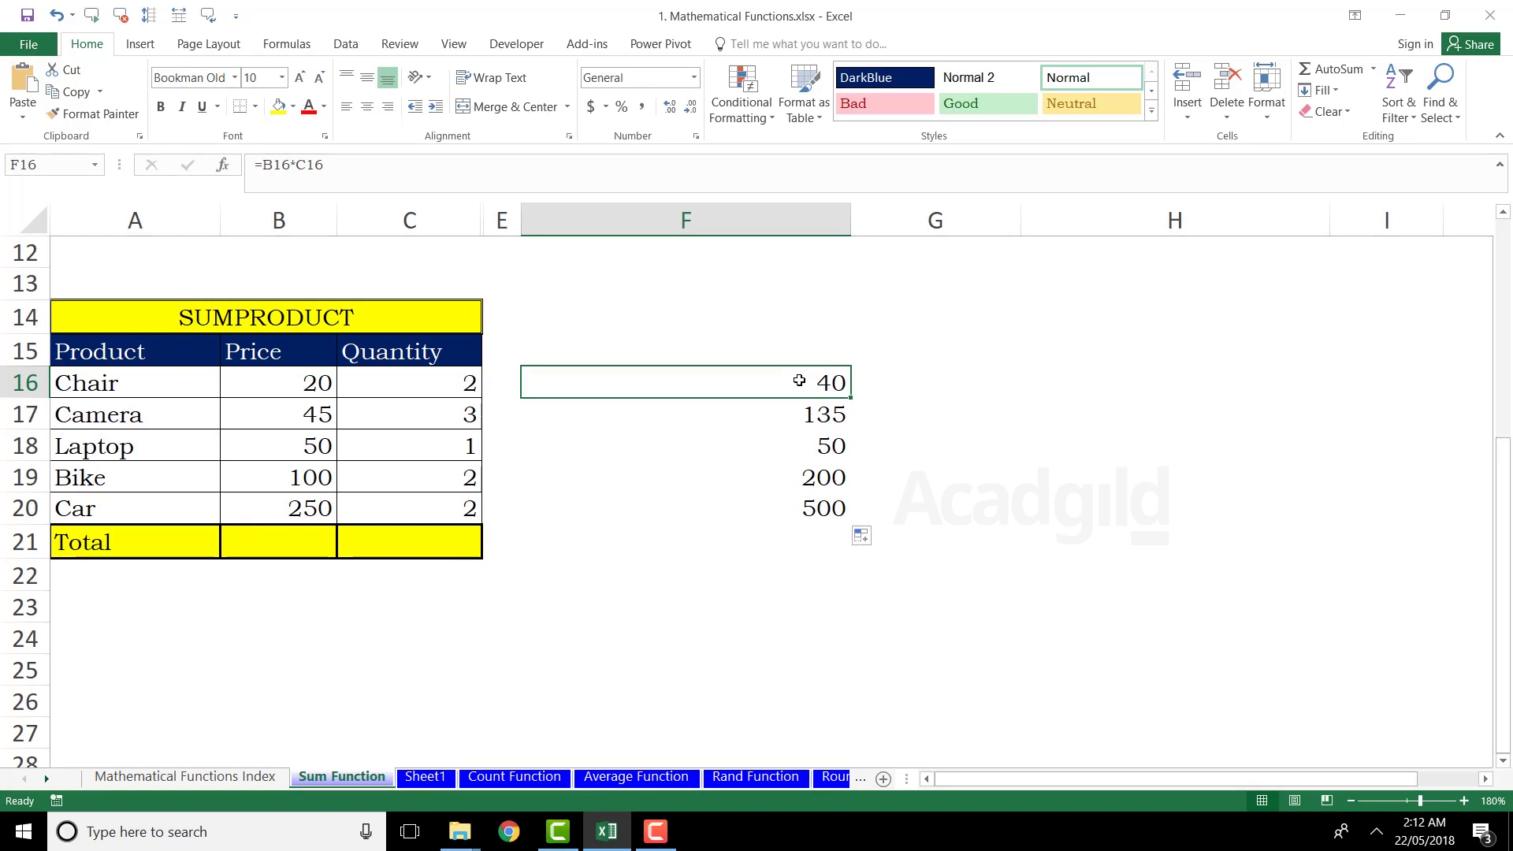
# Total F16:F20 in F21 with AutoSum, giving 925
pyautogui.press('Down')
pyautogui.press('Down')
pyautogui.press('Down')
pyautogui.press('Down')
pyautogui.press('Down')
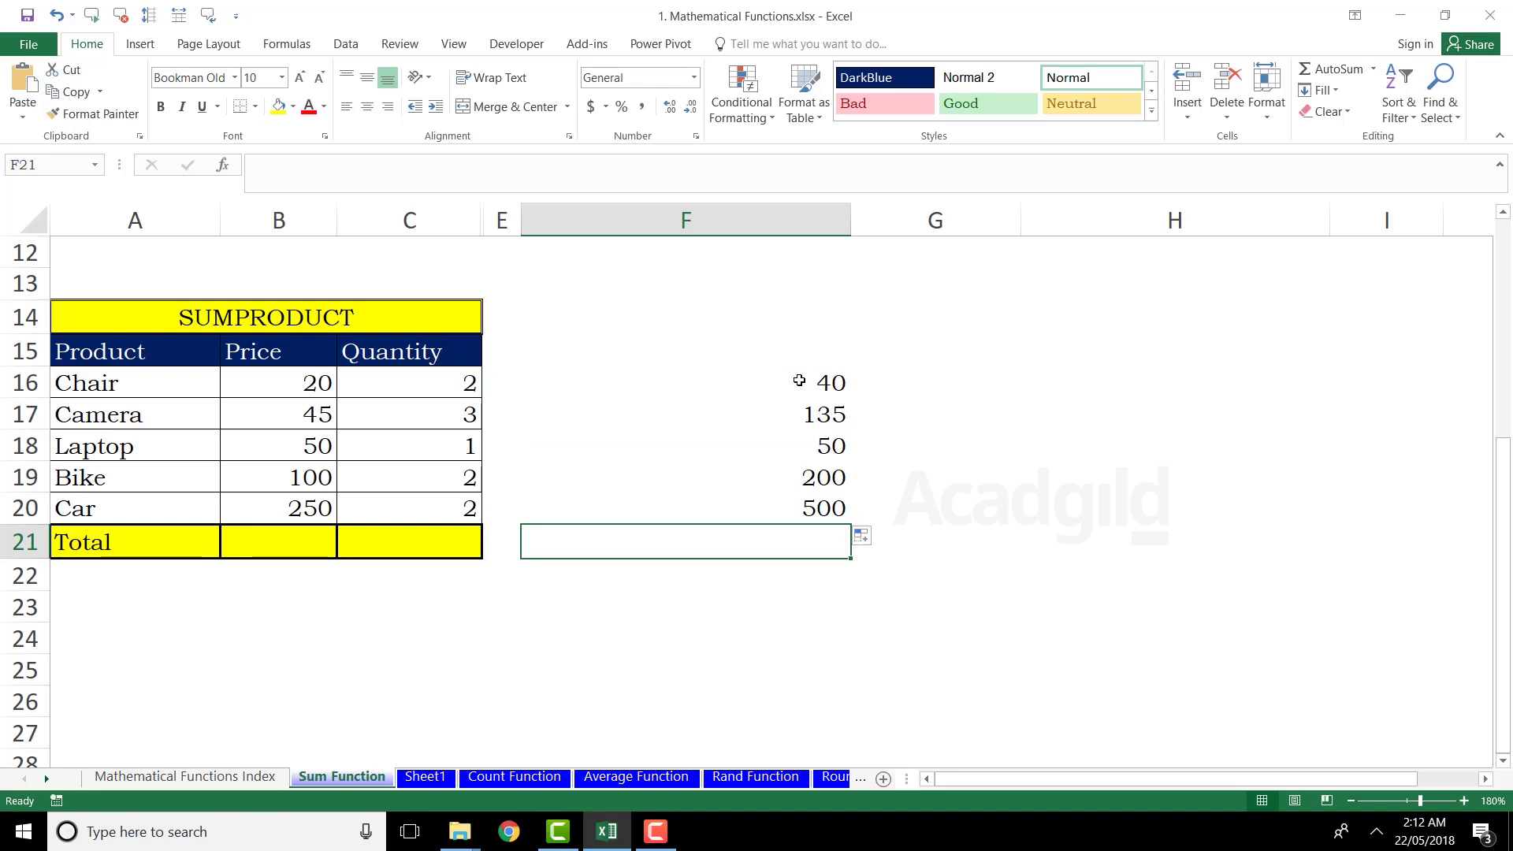
pyautogui.hotkey('alt', '=')
pyautogui.press('Return')
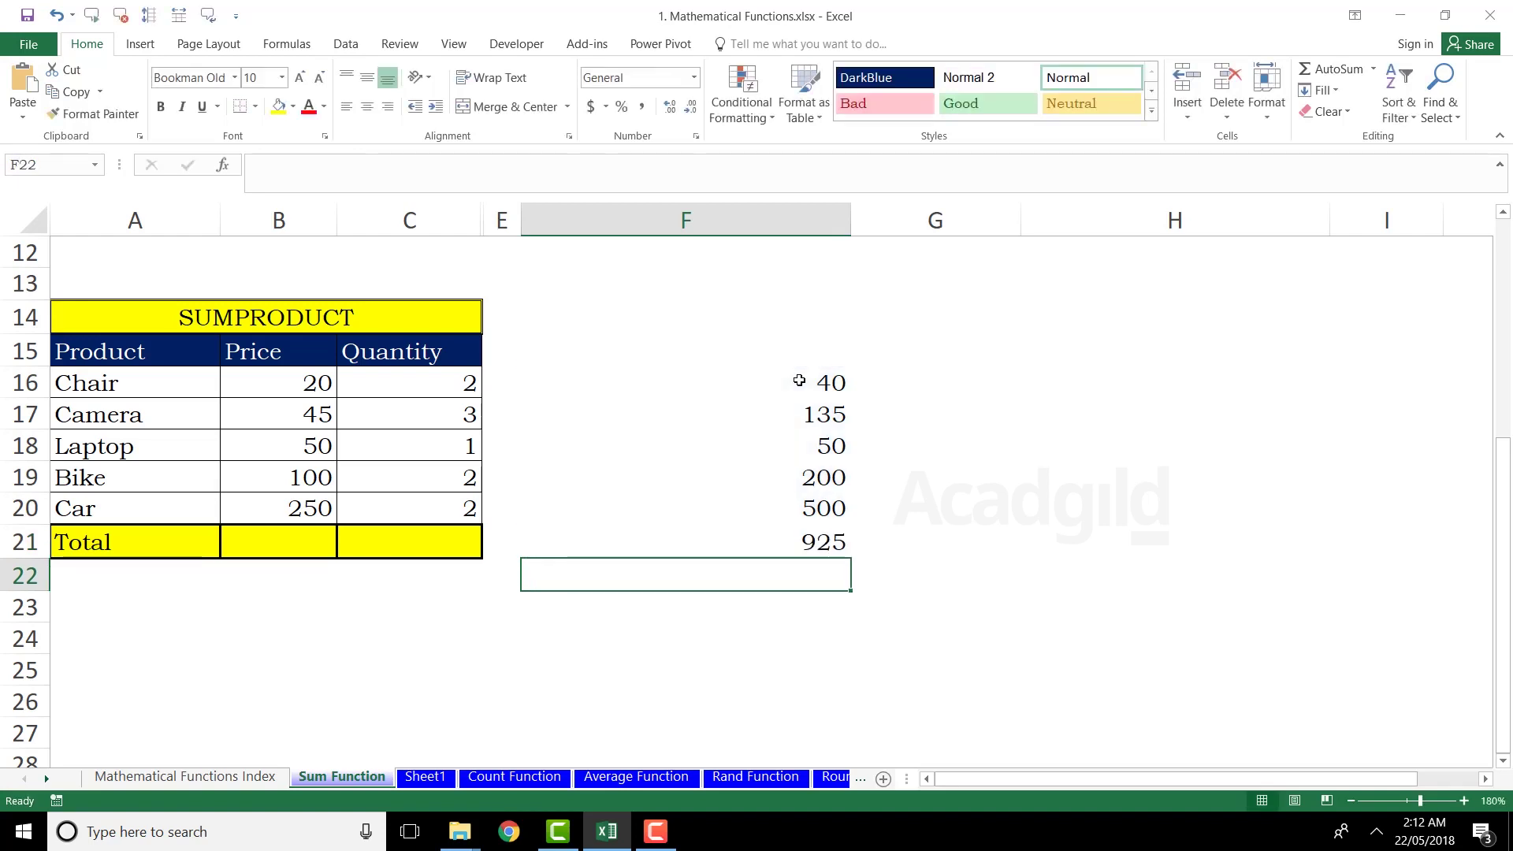
pyautogui.click(796, 545)
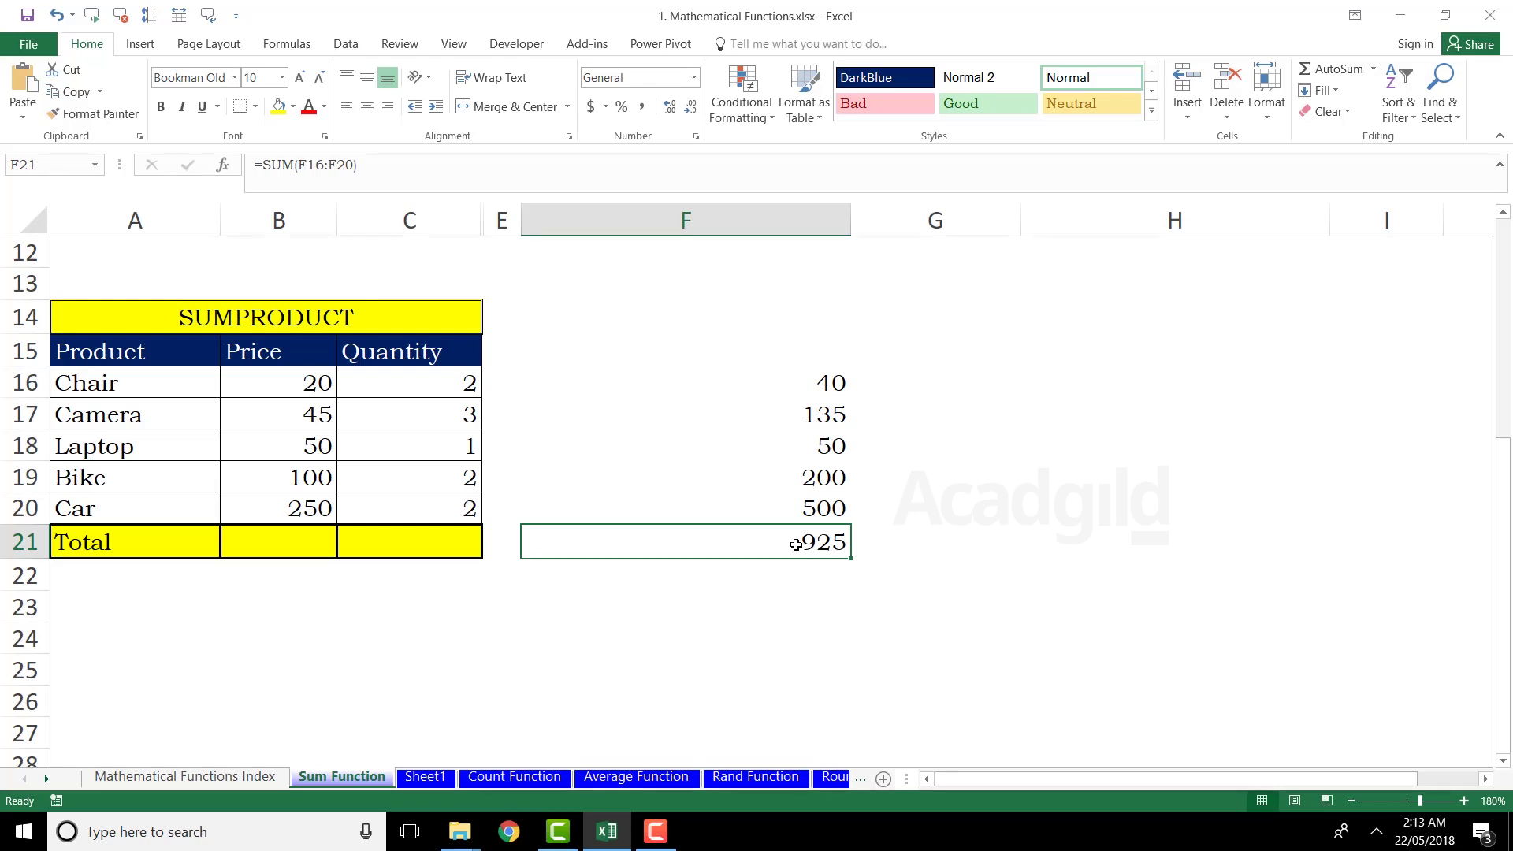
# Enter =SUMPRODUCT(B16:B20,C16:C20) in C24 and check its 925 result against F21's total
pyautogui.press('Down')
pyautogui.press('Down')
pyautogui.press('Down')
pyautogui.press('Left')
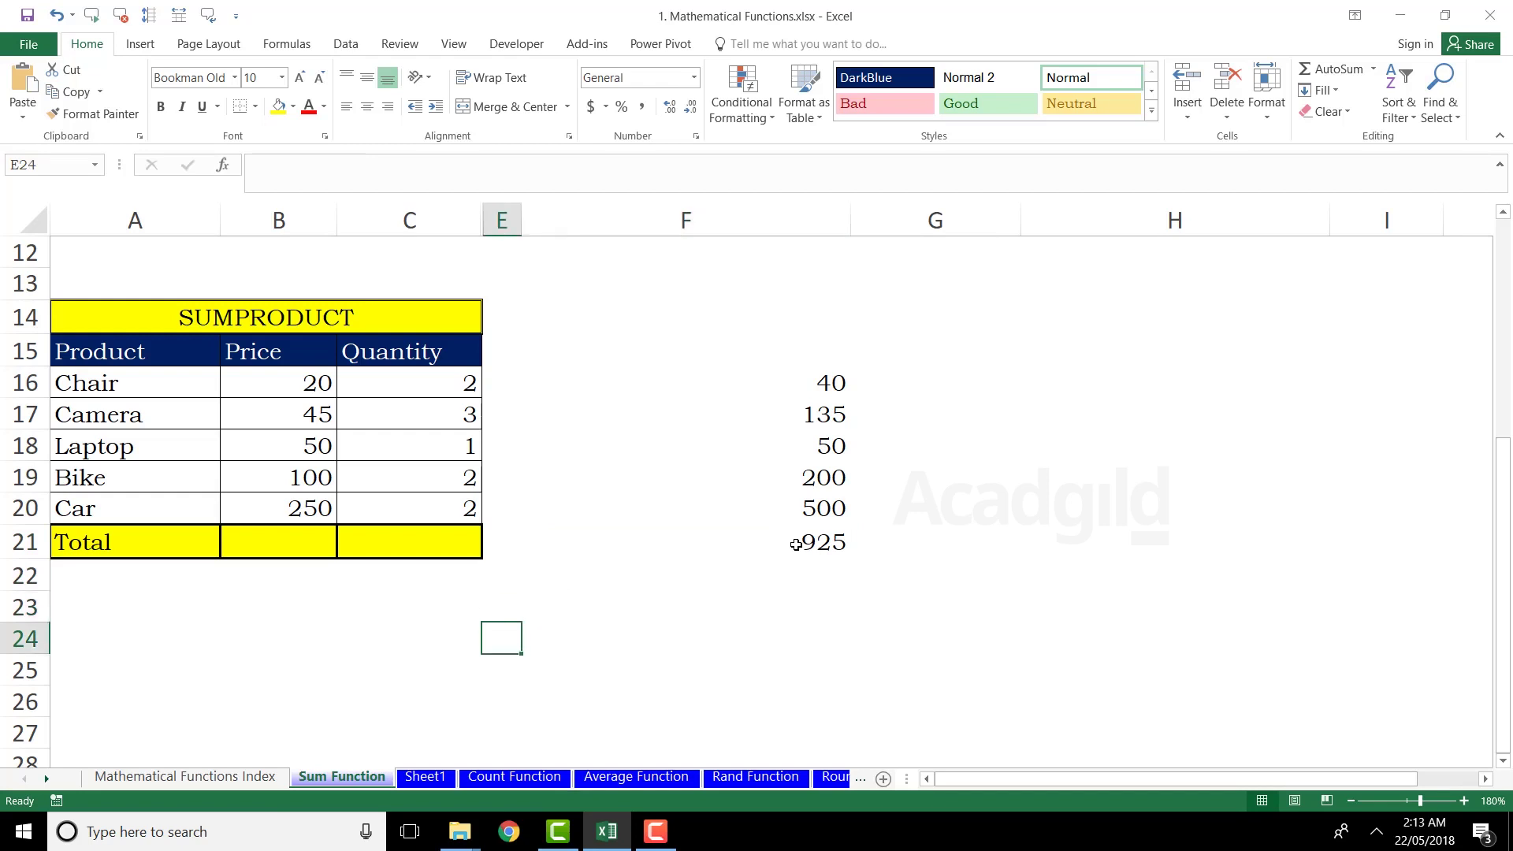
pyautogui.press('Left')
pyautogui.write('=s')
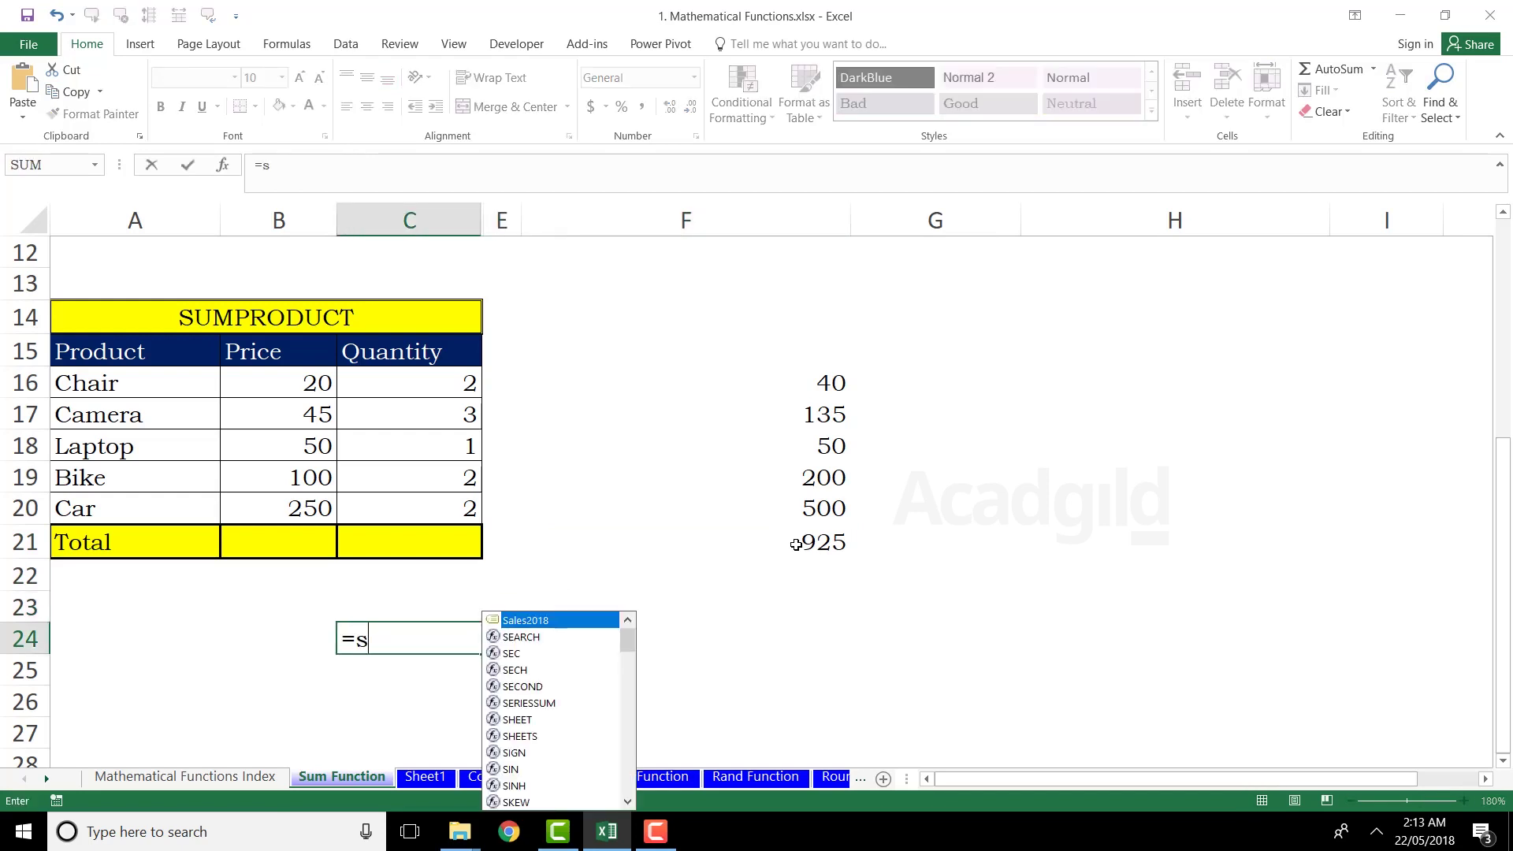
pyautogui.write('ump')
pyautogui.press('Tab')
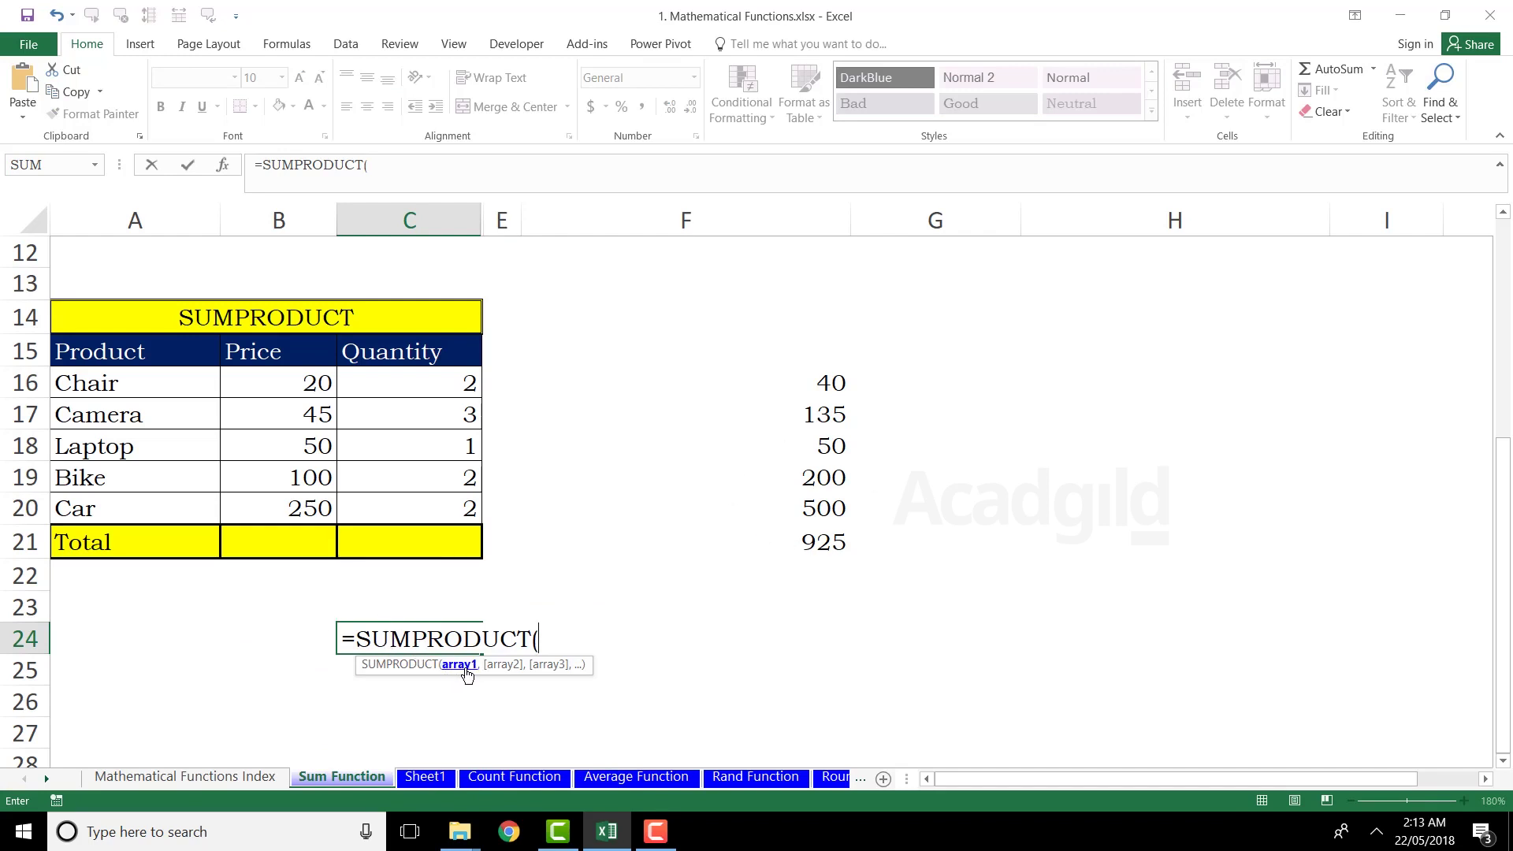
pyautogui.moveTo(285, 382); pyautogui.dragTo(292, 501)
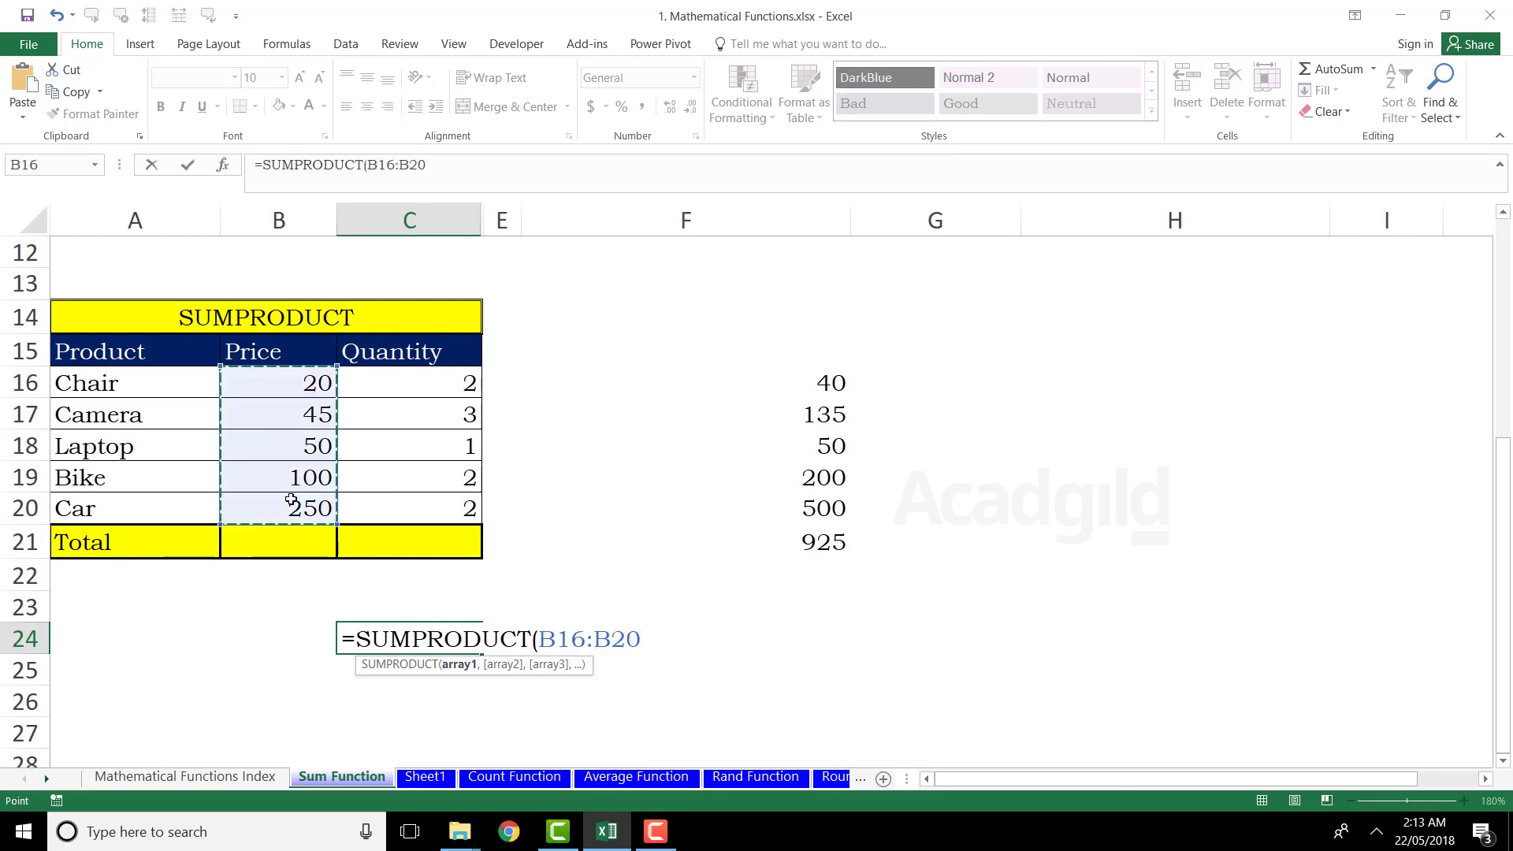
pyautogui.write(',')
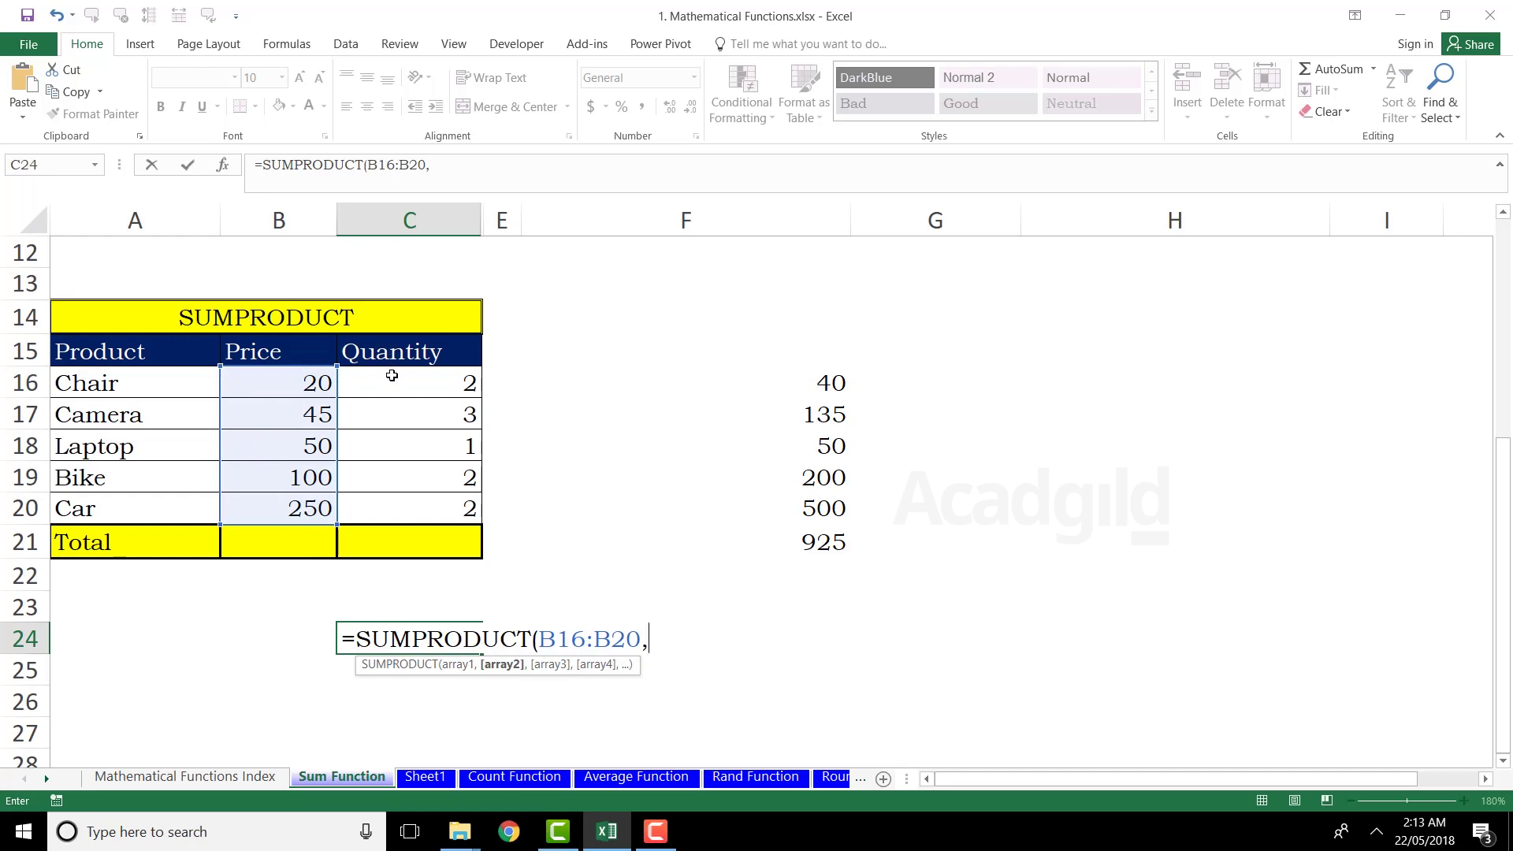
pyautogui.moveTo(392, 376); pyautogui.dragTo(398, 497)
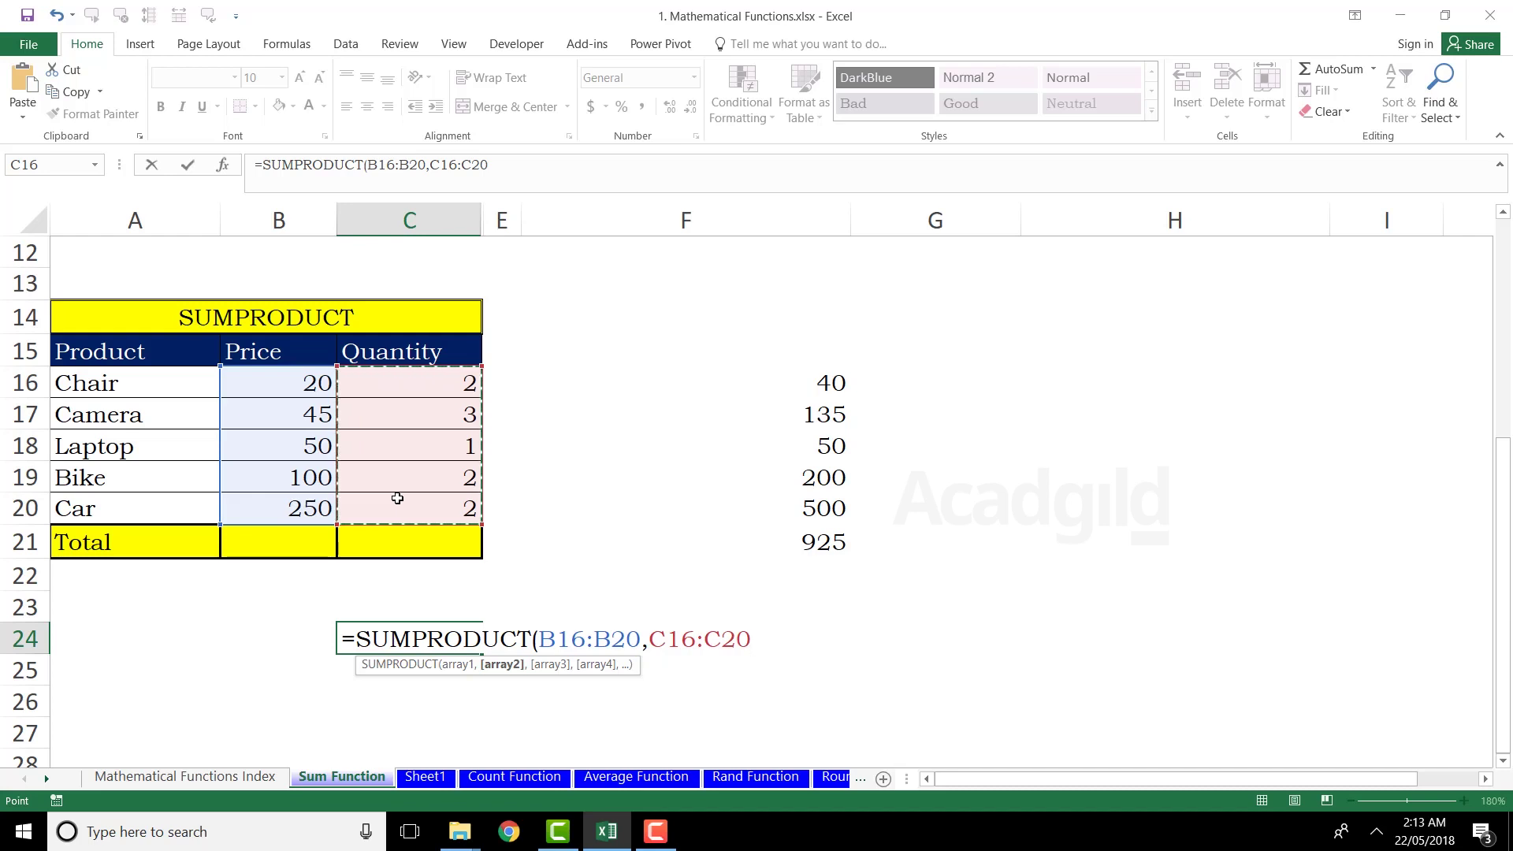
pyautogui.press('Return')
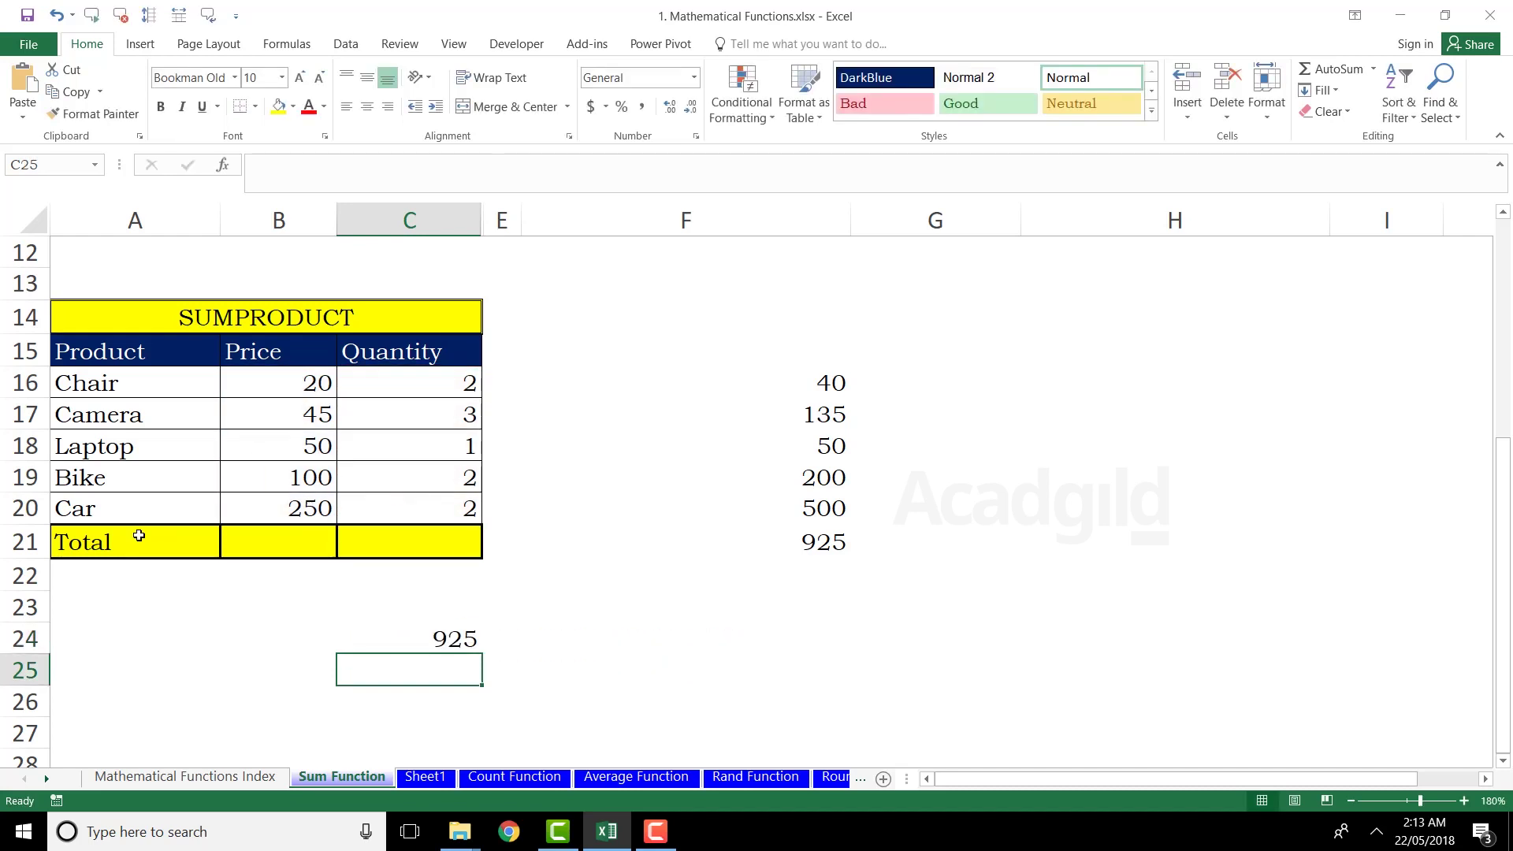
pyautogui.click(429, 634)
pyautogui.click(790, 540)
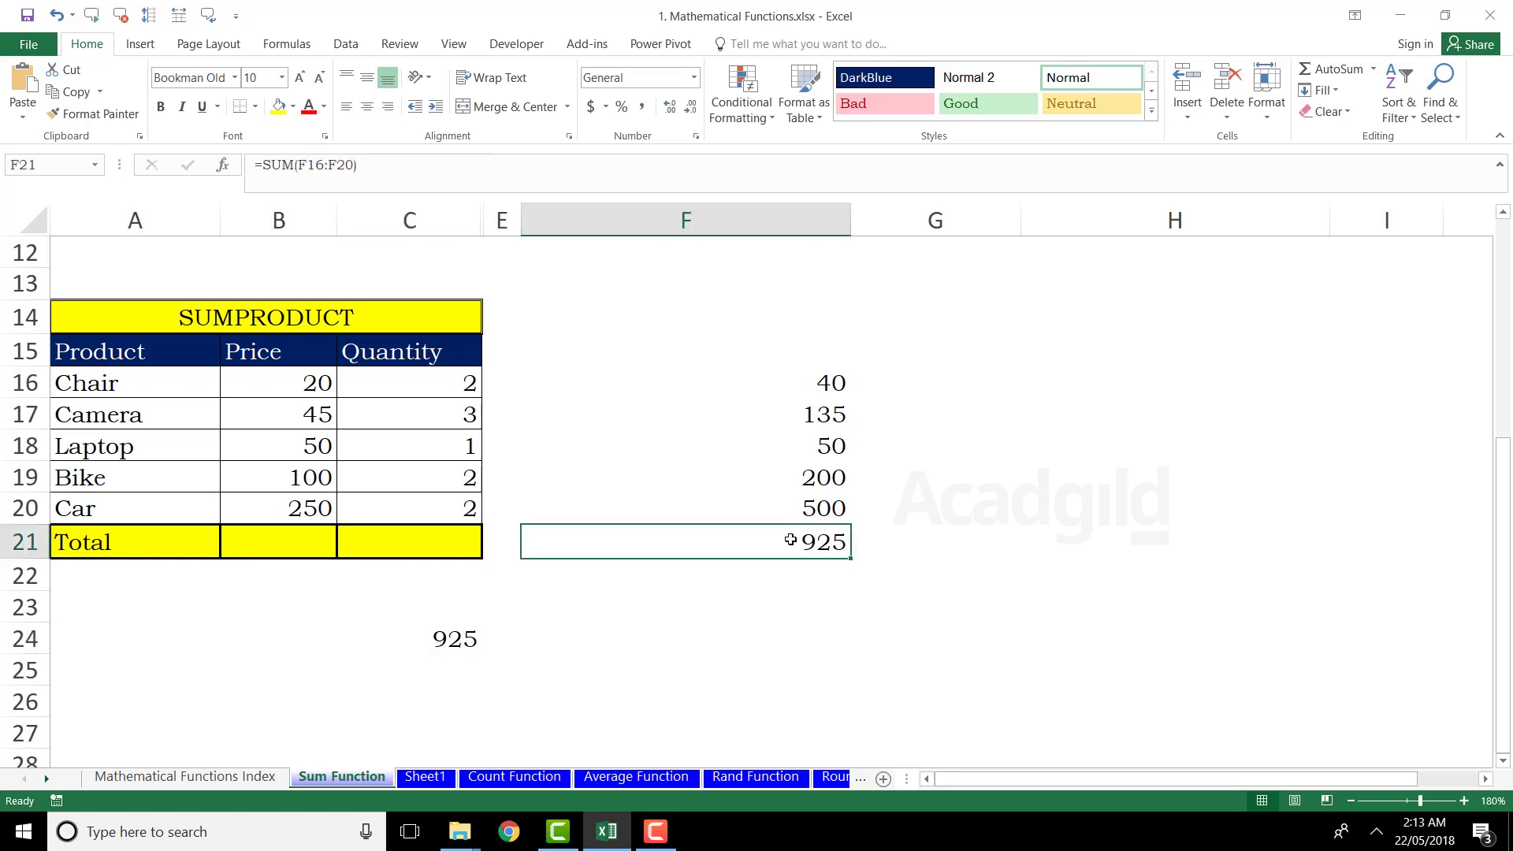